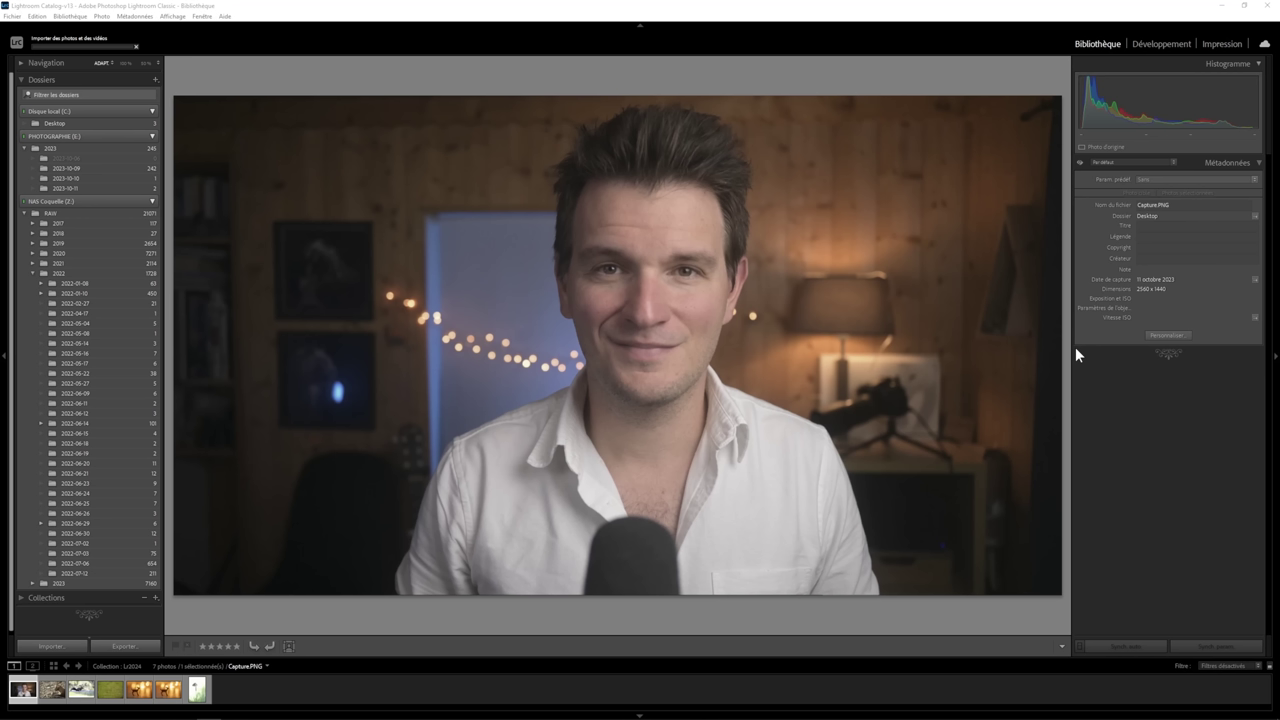
# - Switch the portrait to the Développement module with the Flou de l'objectif panel showing
pyautogui.click(1162, 44)
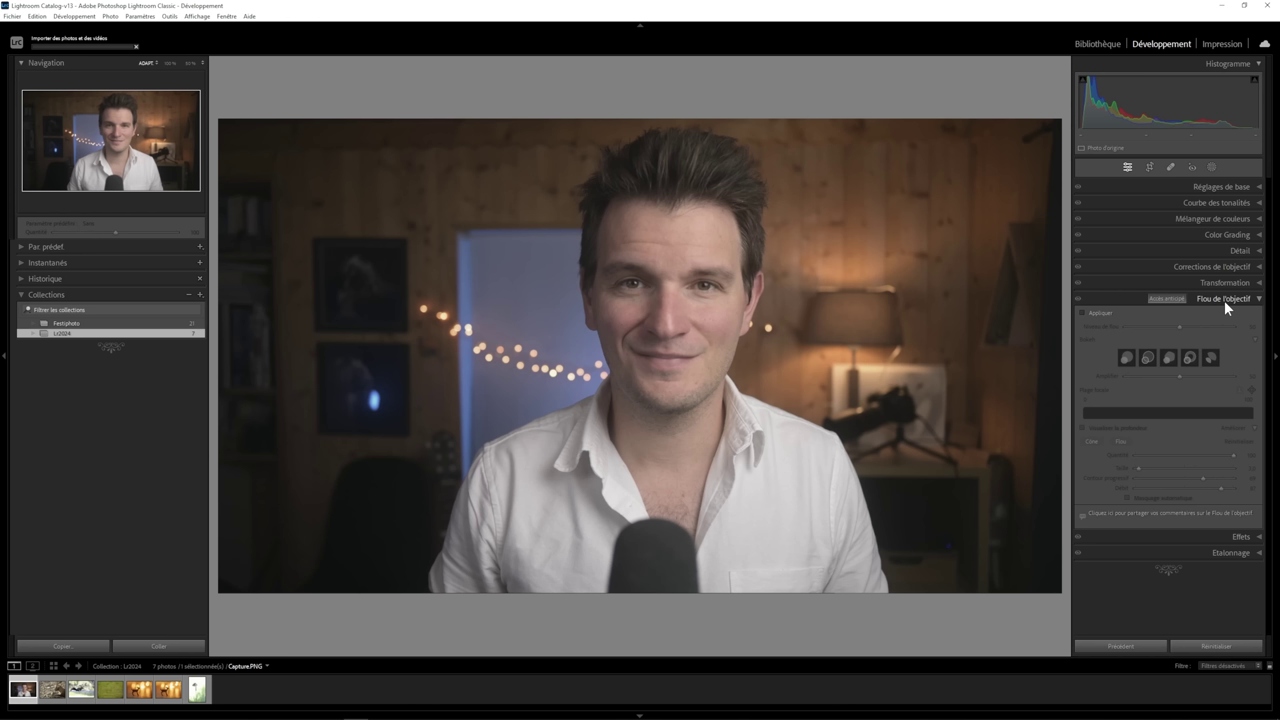
# - Enable Appliquer in Flou de l'objectif and toggle the effect off and on to compare
pyautogui.click(1082, 312)
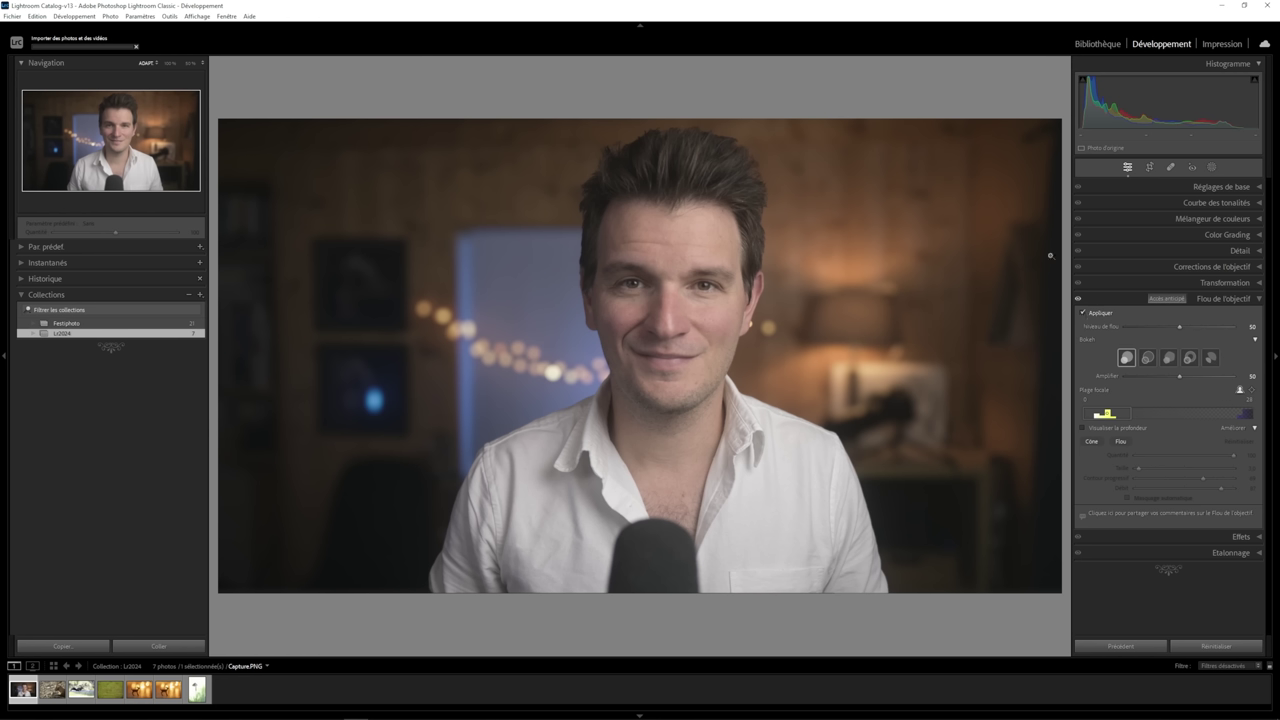
pyautogui.click(1078, 301)
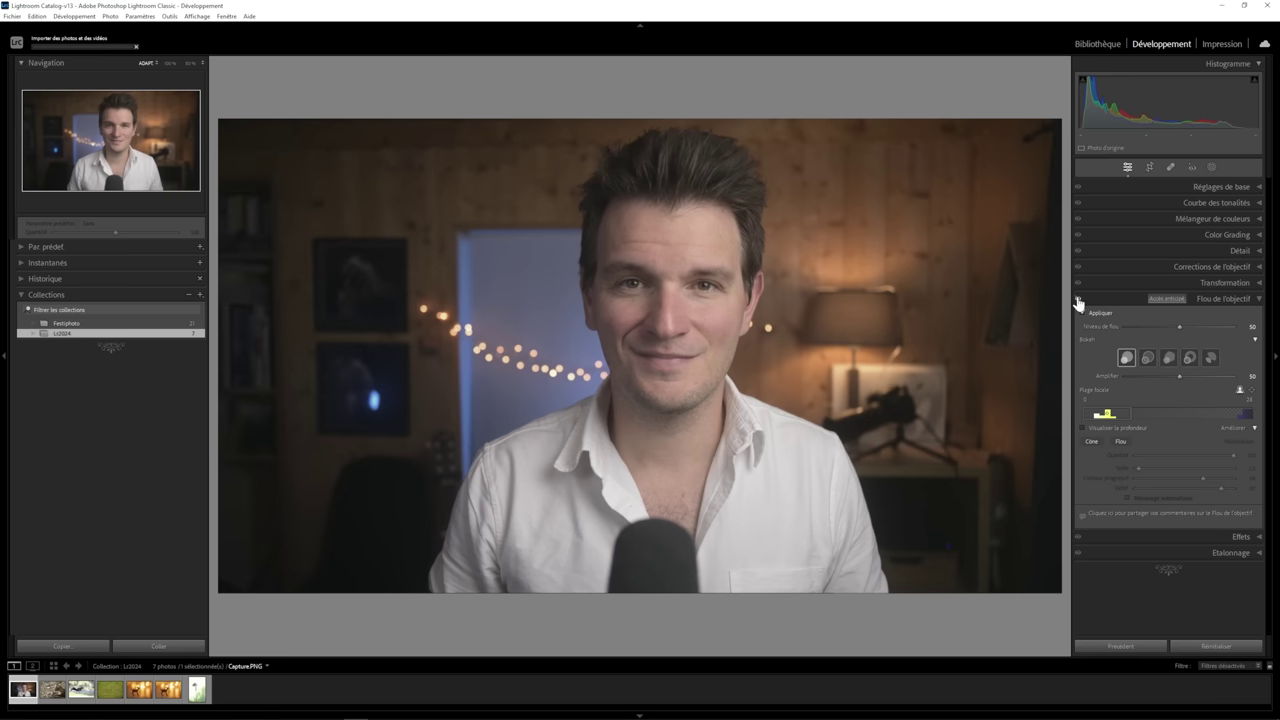
pyautogui.click(1078, 301)
pyautogui.click(1078, 301)
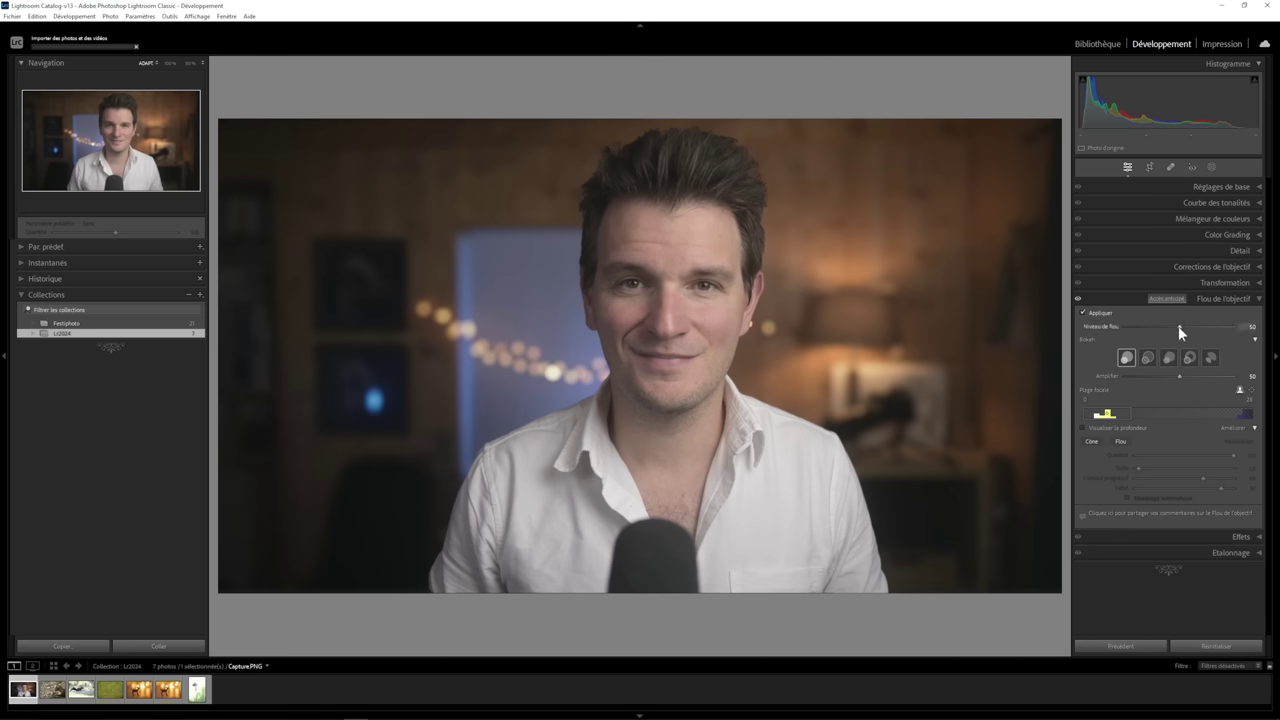
# - Try a stronger blur, reset Niveau de flou to 50, then lower it to 25
pyautogui.moveTo(1184, 324)
pyautogui.mouseDown()
pyautogui.moveTo(1219, 327)
pyautogui.moveTo(1134, 340)
pyautogui.mouseUp()
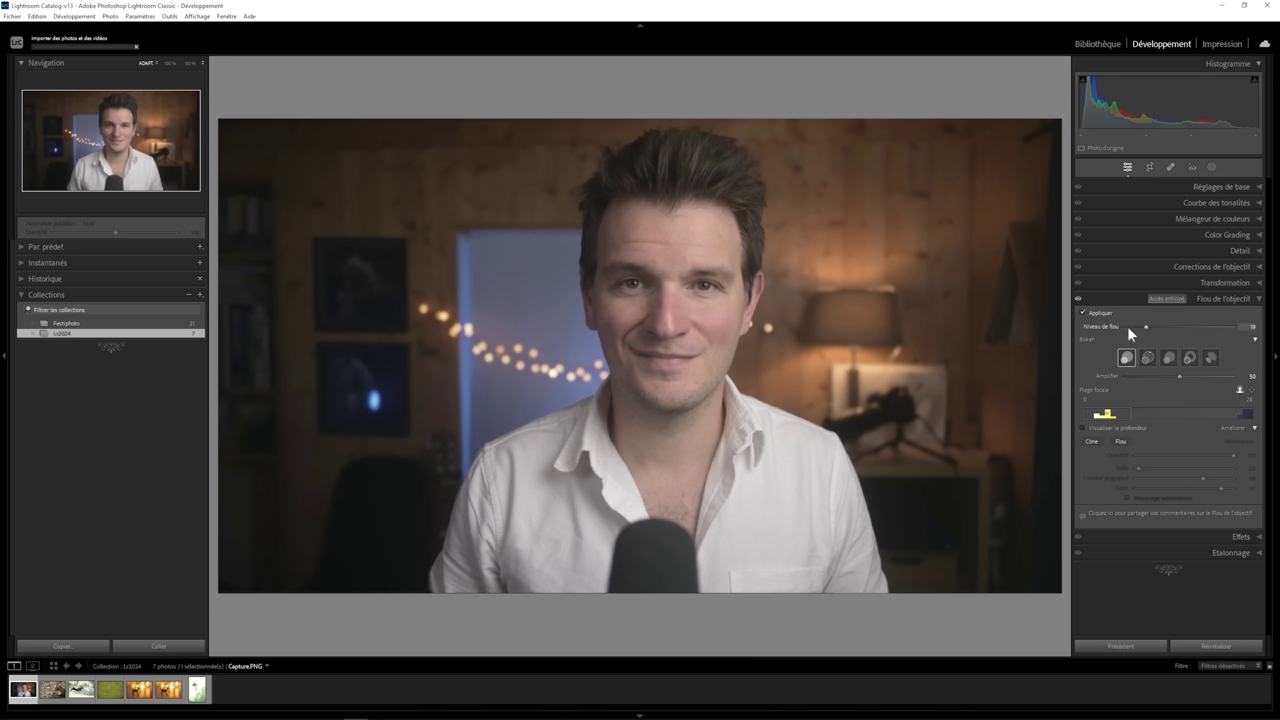
pyautogui.doubleClick(1105, 325)
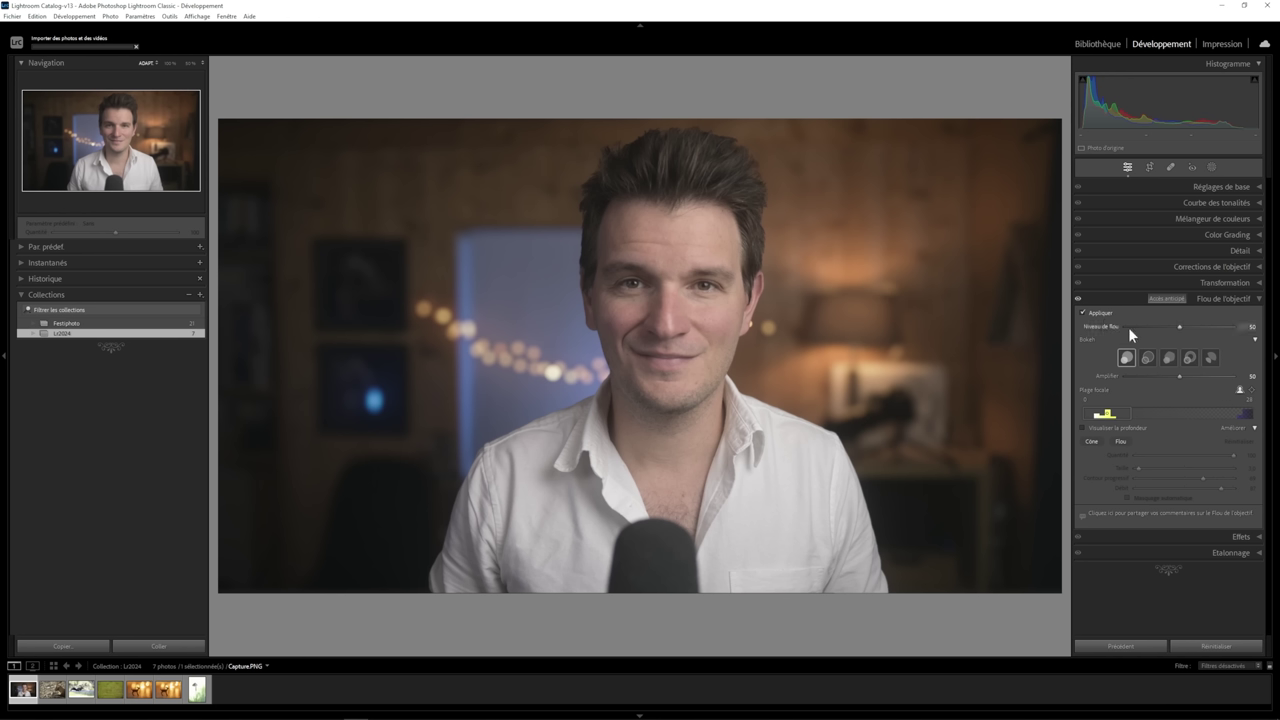
pyautogui.moveTo(1151, 325); pyautogui.dragTo(1150, 326)
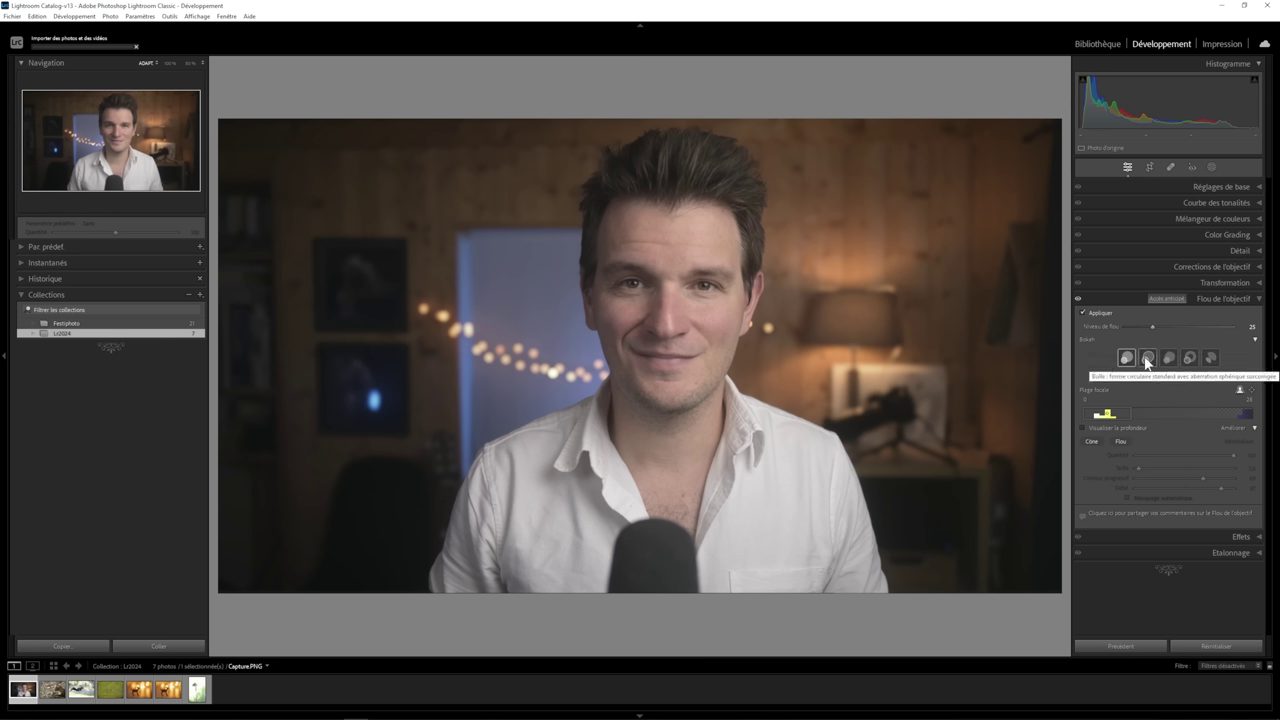
# - Pick the Bulle bokeh, compare it with the first shape at 200% zoom, and set blur to 50
pyautogui.click(1147, 360)
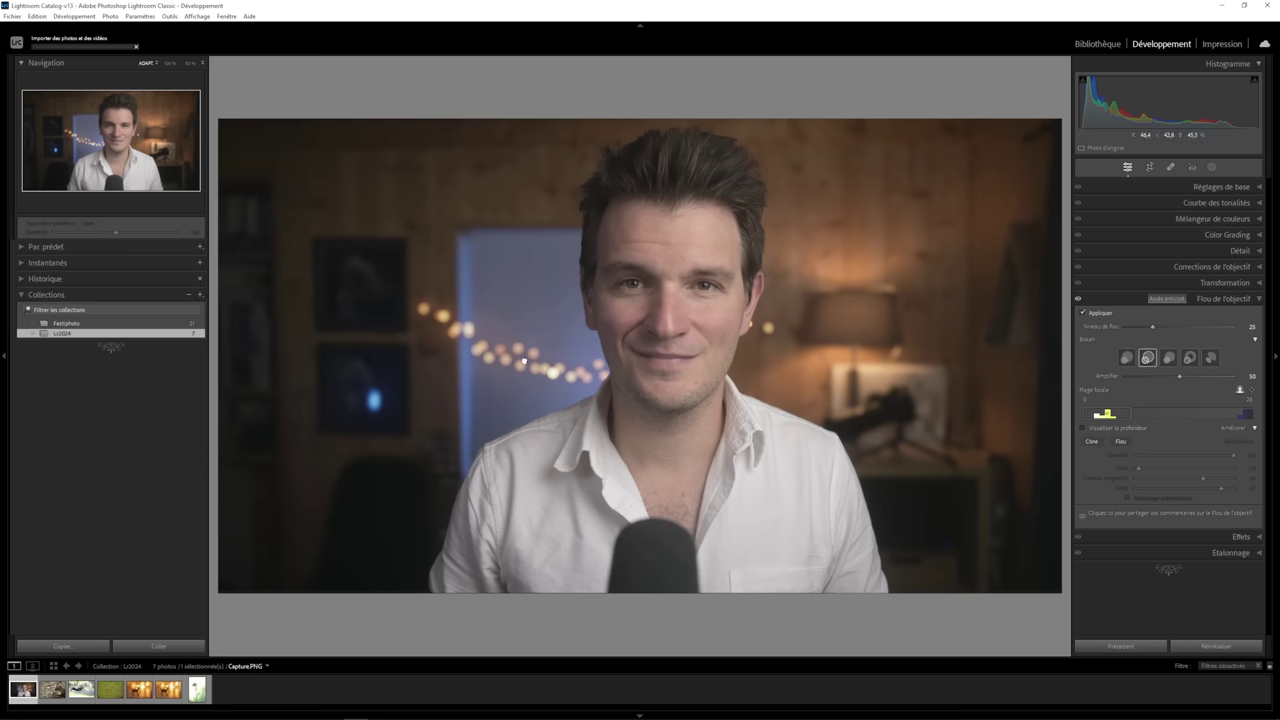
pyautogui.click(523, 361)
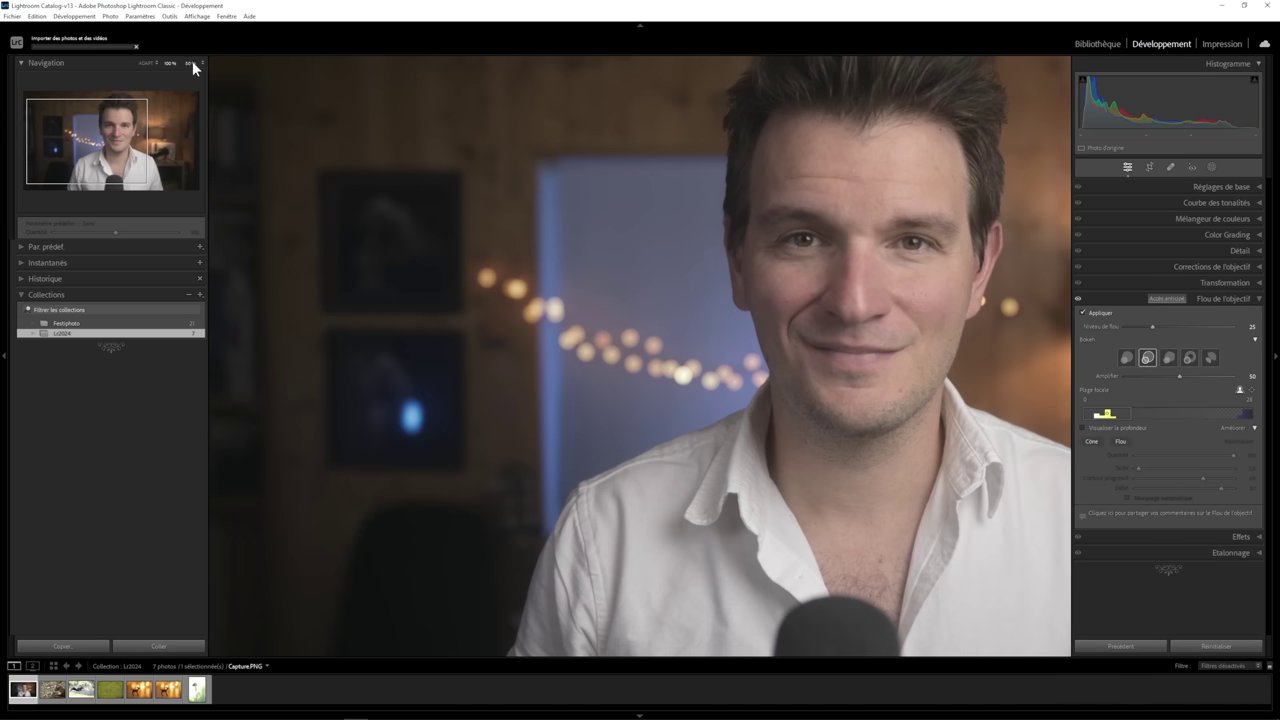
pyautogui.click(201, 63)
pyautogui.click(170, 158)
pyautogui.click(1125, 360)
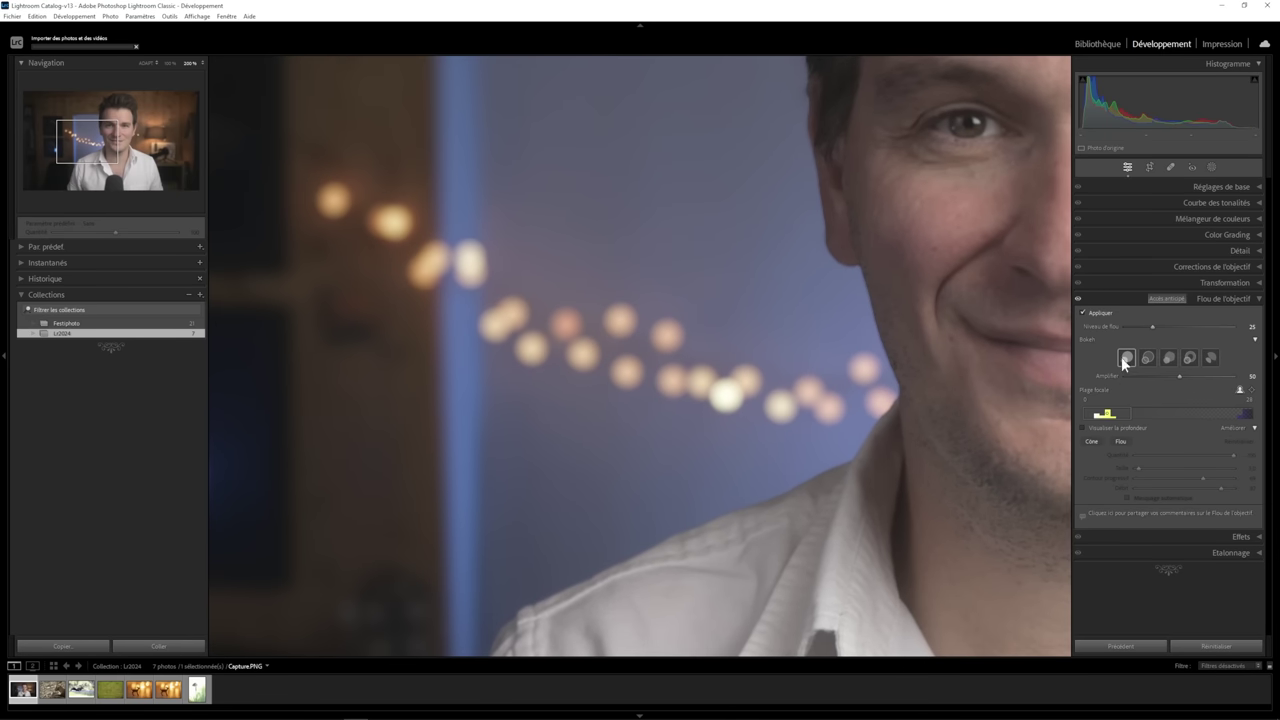
pyautogui.click(1146, 359)
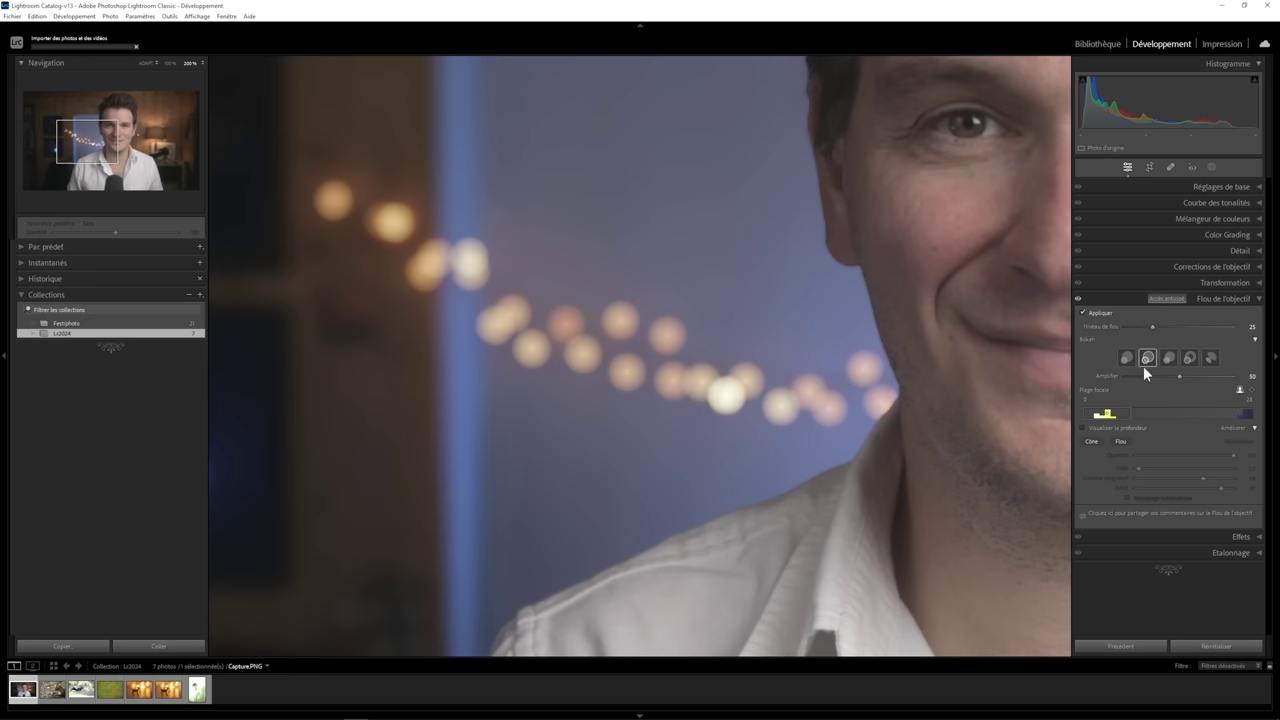
pyautogui.moveTo(1167, 326)
pyautogui.mouseDown()
pyautogui.moveTo(1196, 326)
pyautogui.moveTo(1179, 329)
pyautogui.mouseUp()
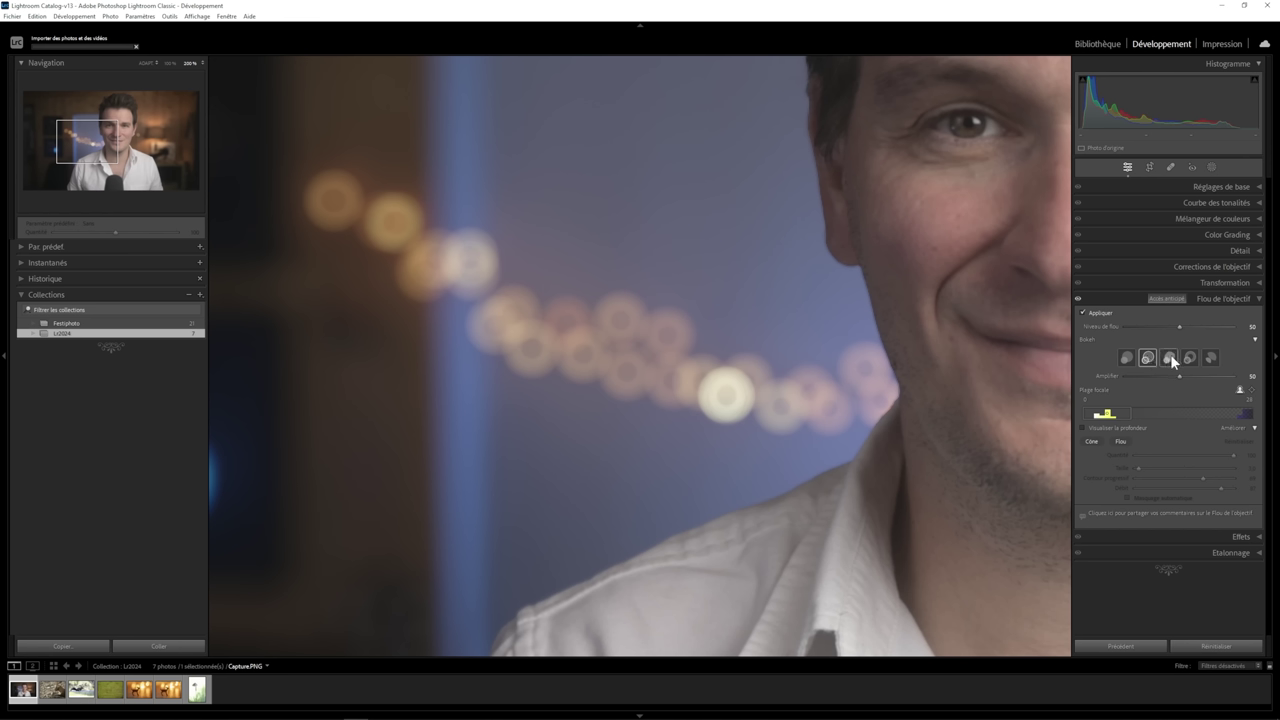
# - Switch to the third, solid-disc bokeh shape and inspect the background lights up close
pyautogui.click(1171, 357)
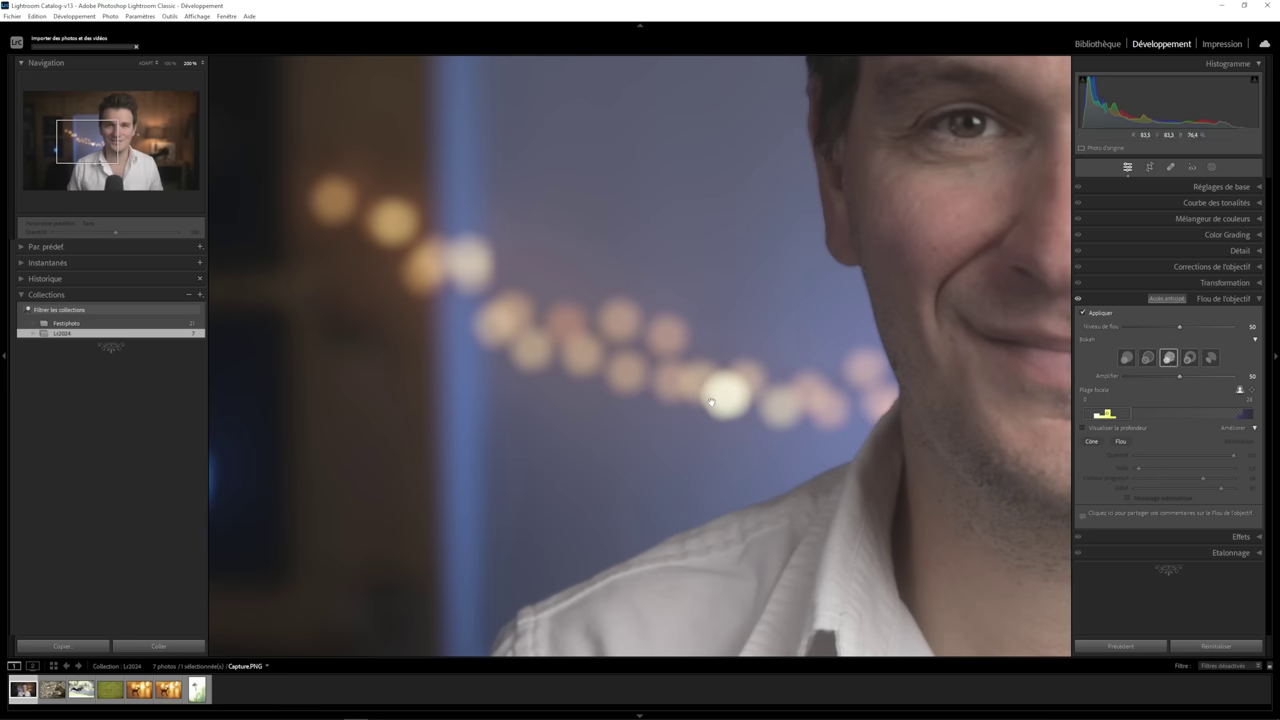
pyautogui.moveTo(710, 402); pyautogui.dragTo(697, 420)
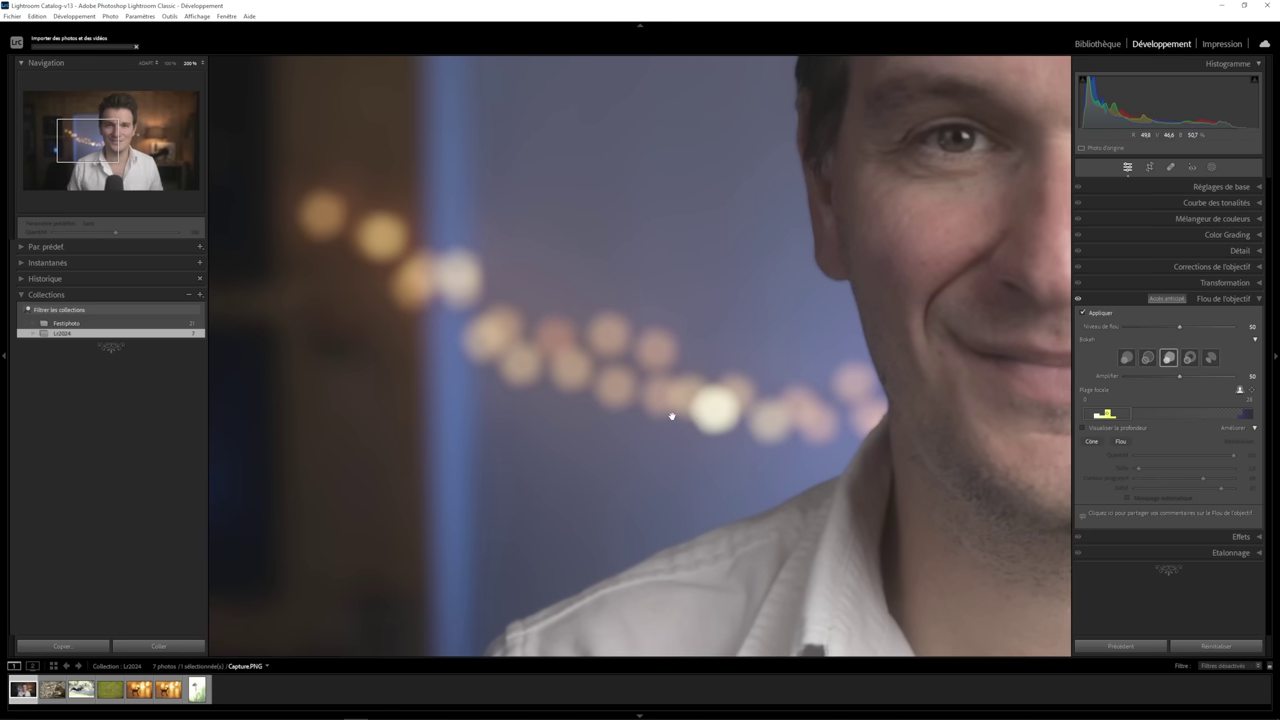
pyautogui.moveTo(670, 411); pyautogui.dragTo(726, 431)
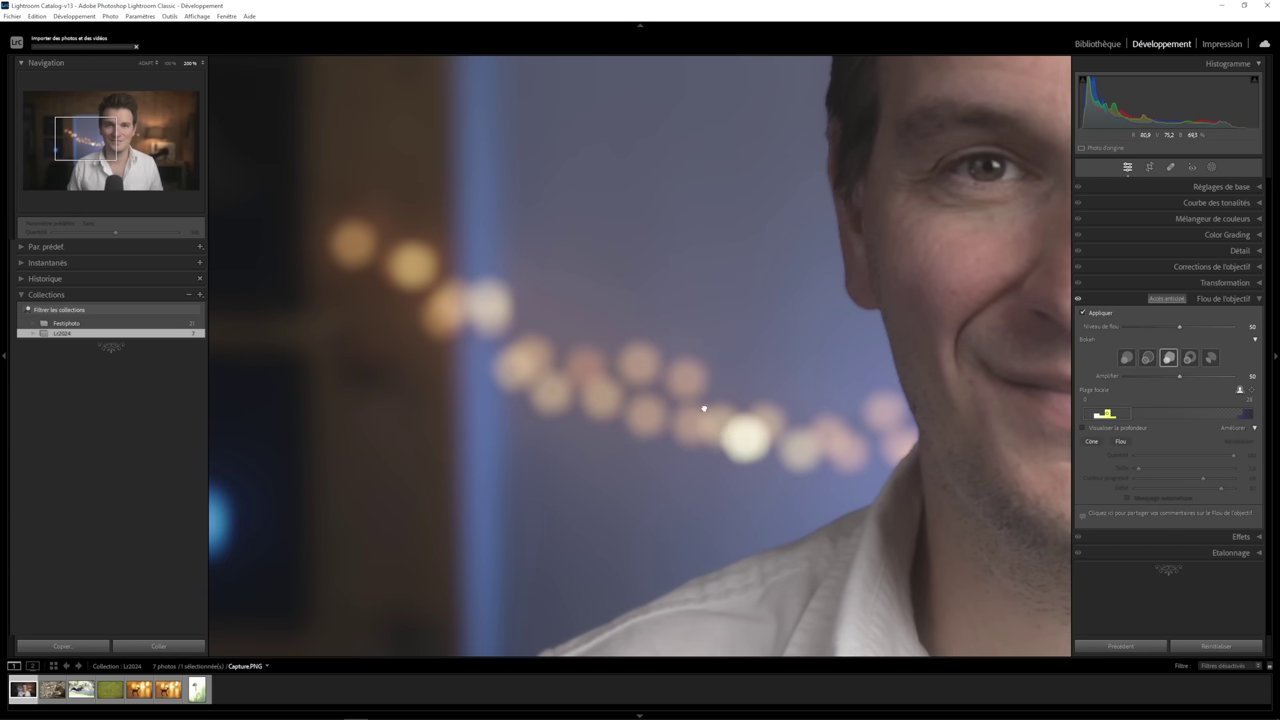
pyautogui.click(705, 408)
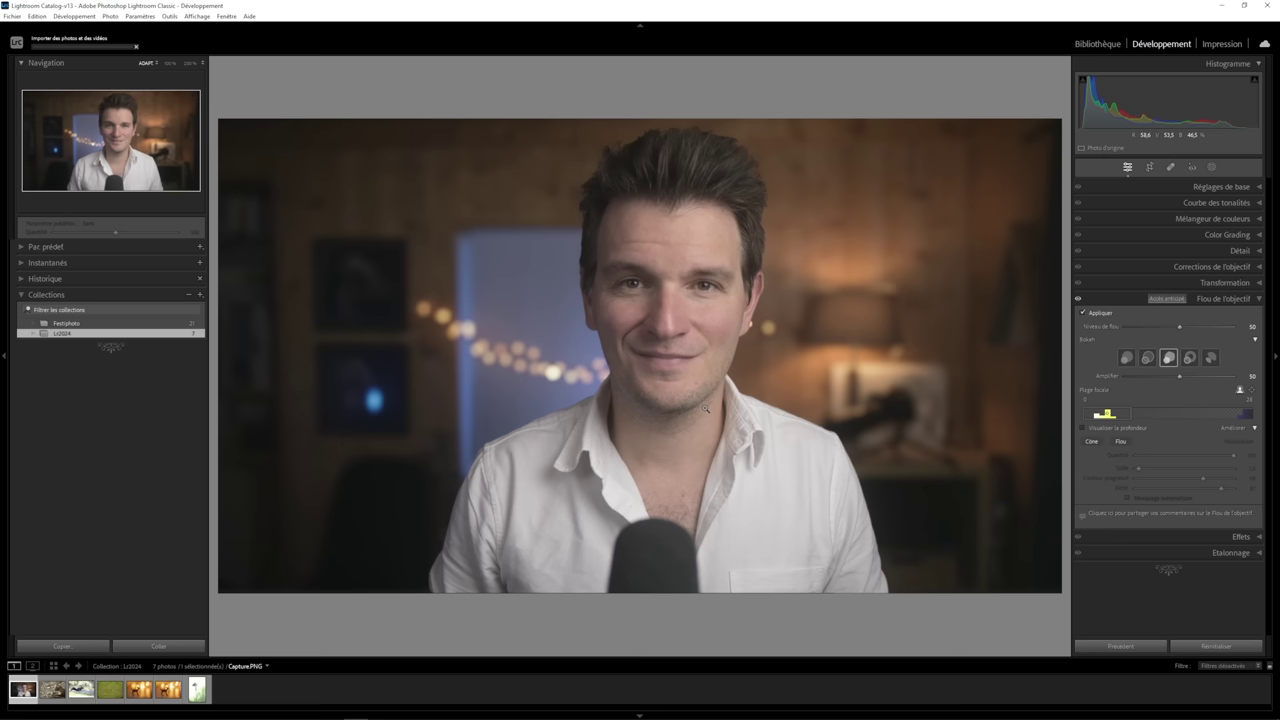
pyautogui.click(556, 373)
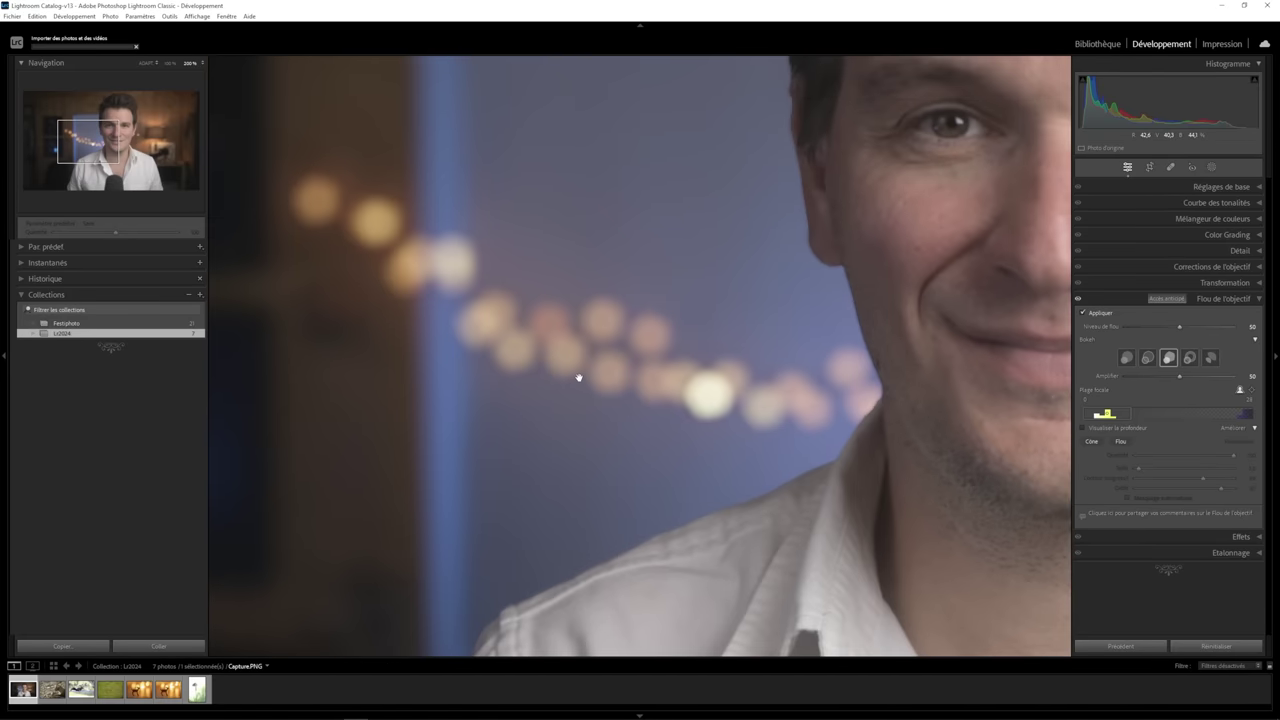
# - Try the Anneau bokeh, raise Niveau de flou to 67, then choose Œil de chat
pyautogui.click(1188, 358)
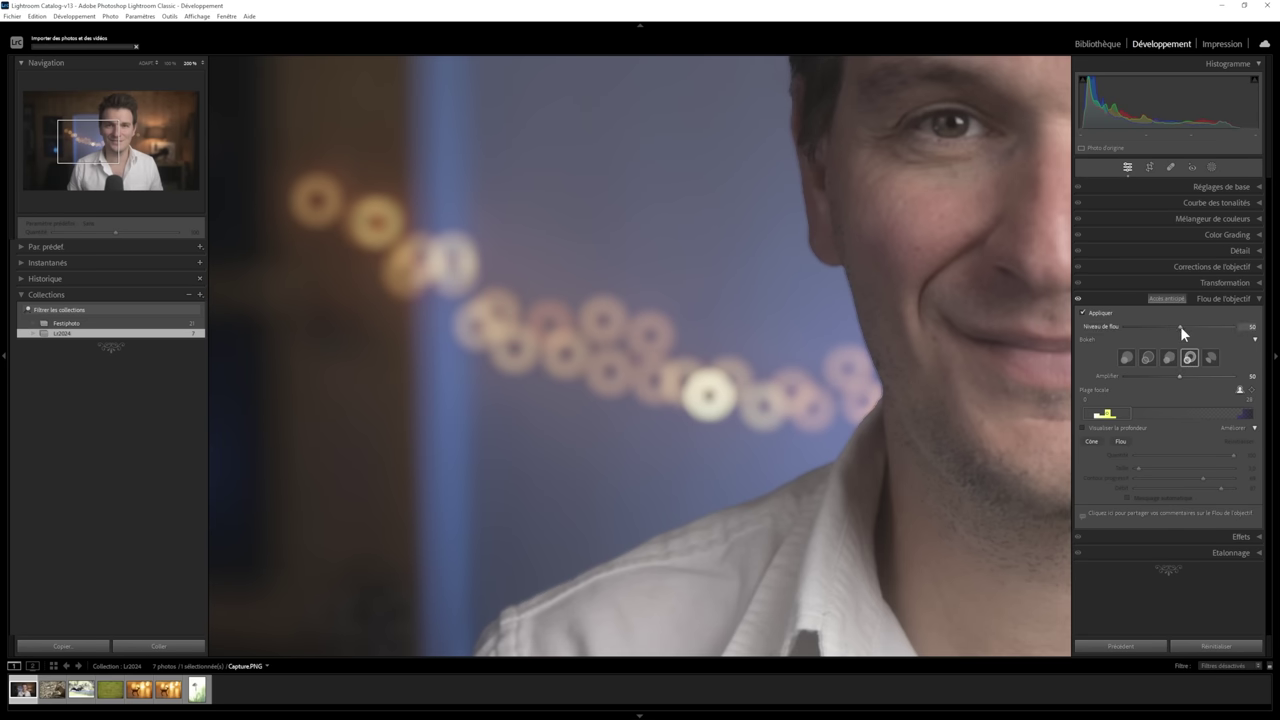
pyautogui.moveTo(1187, 327); pyautogui.dragTo(1197, 327)
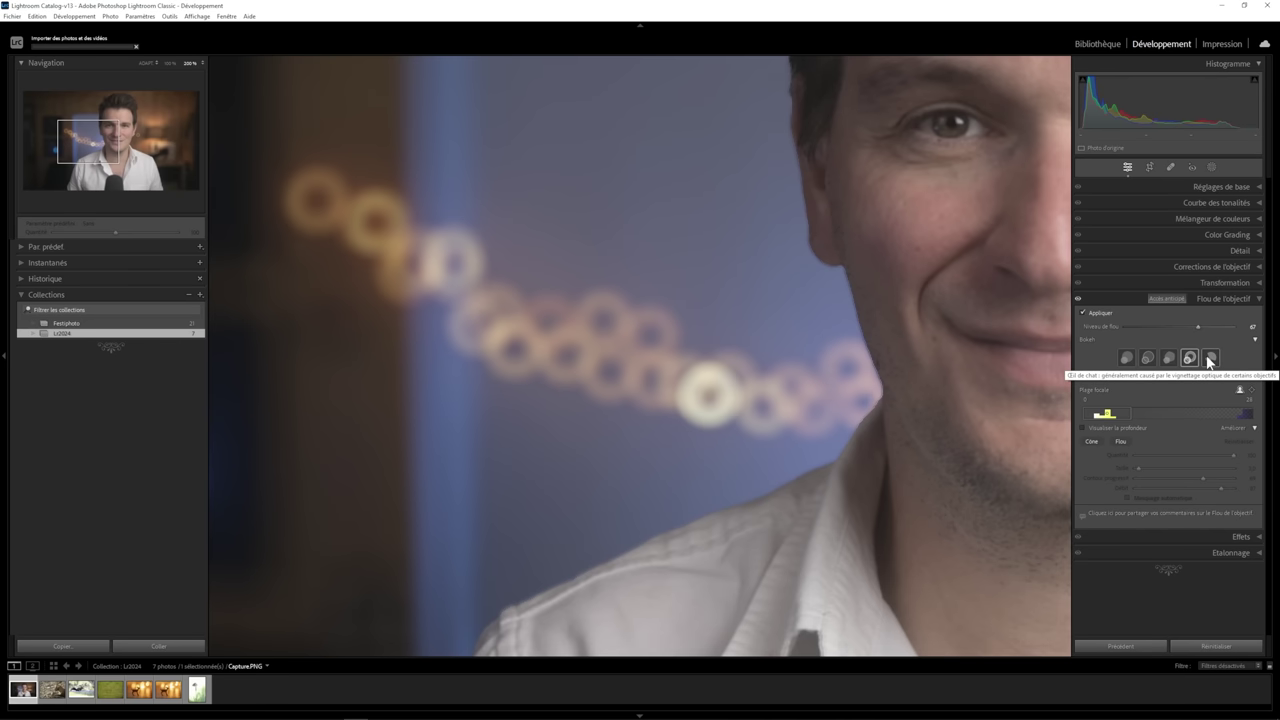
pyautogui.click(1209, 360)
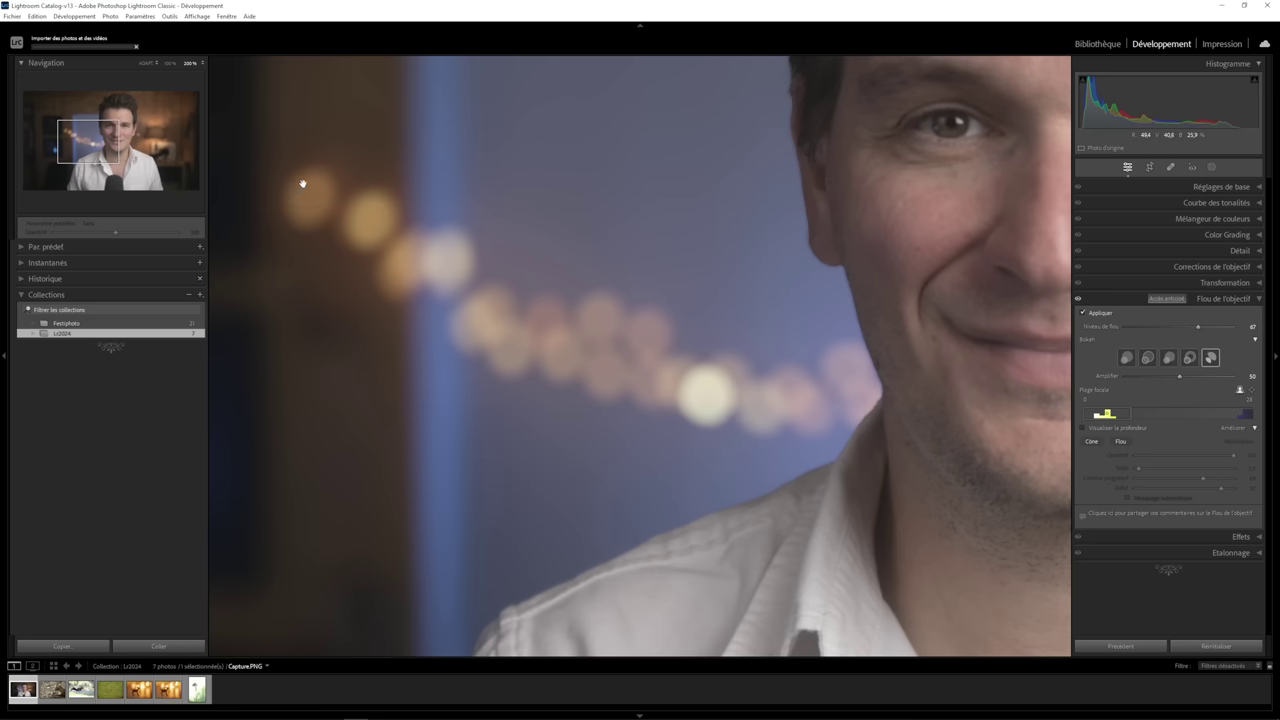
pyautogui.click(393, 246)
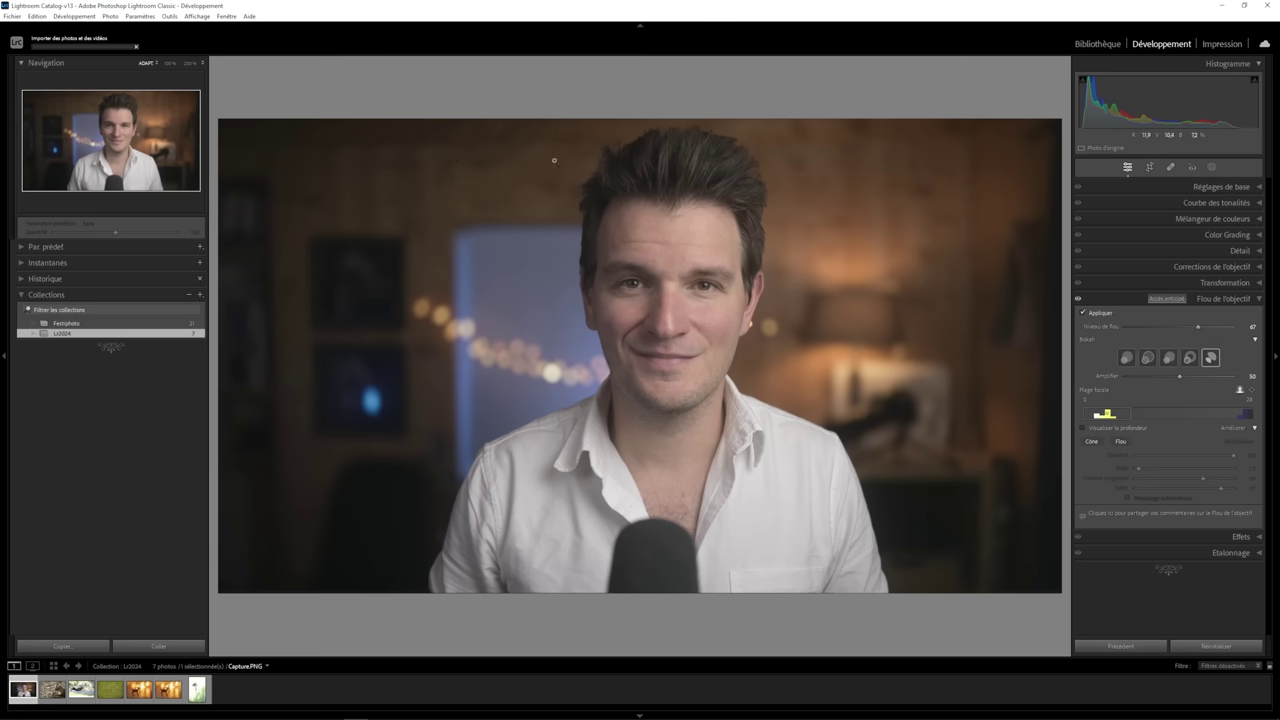
# - Return to the first bokeh shape and set the Amplifier highlight boost to 53
pyautogui.click(425, 317)
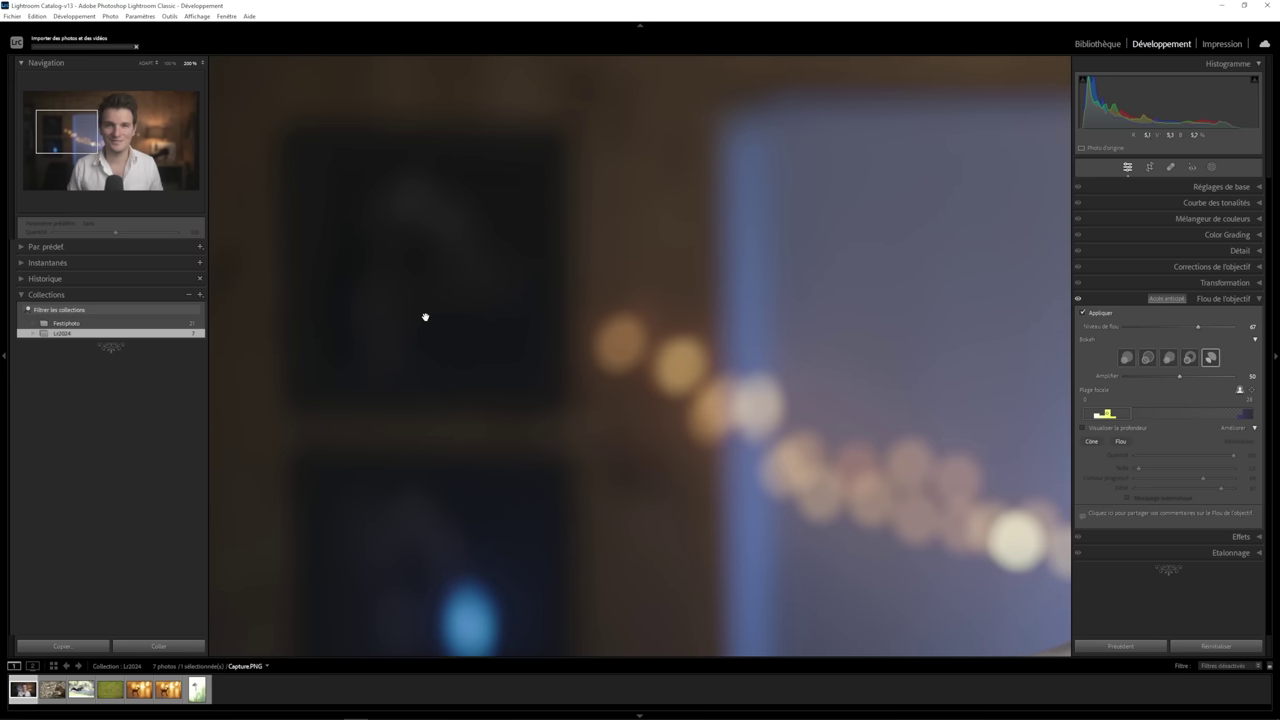
pyautogui.moveTo(660, 409)
pyautogui.mouseDown()
pyautogui.moveTo(572, 361)
pyautogui.moveTo(503, 373)
pyautogui.mouseUp()
pyautogui.moveTo(603, 439); pyautogui.dragTo(557, 429)
pyautogui.click(557, 429)
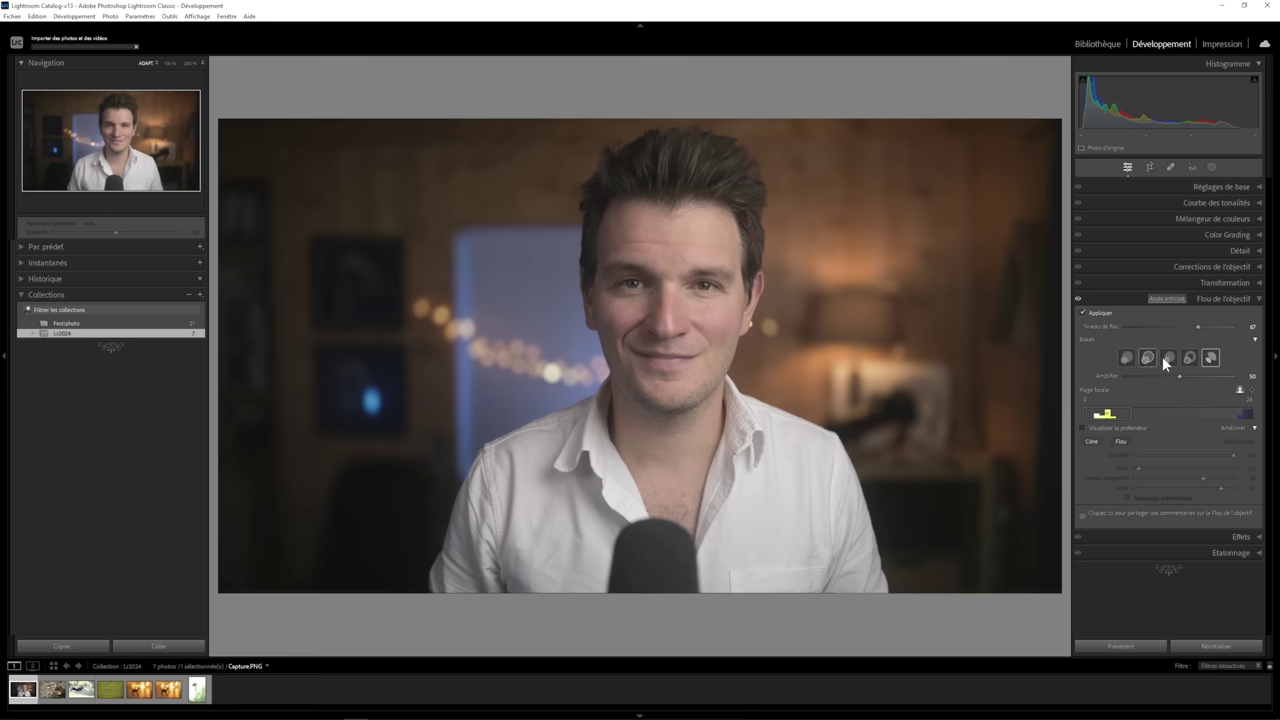
pyautogui.click(1127, 358)
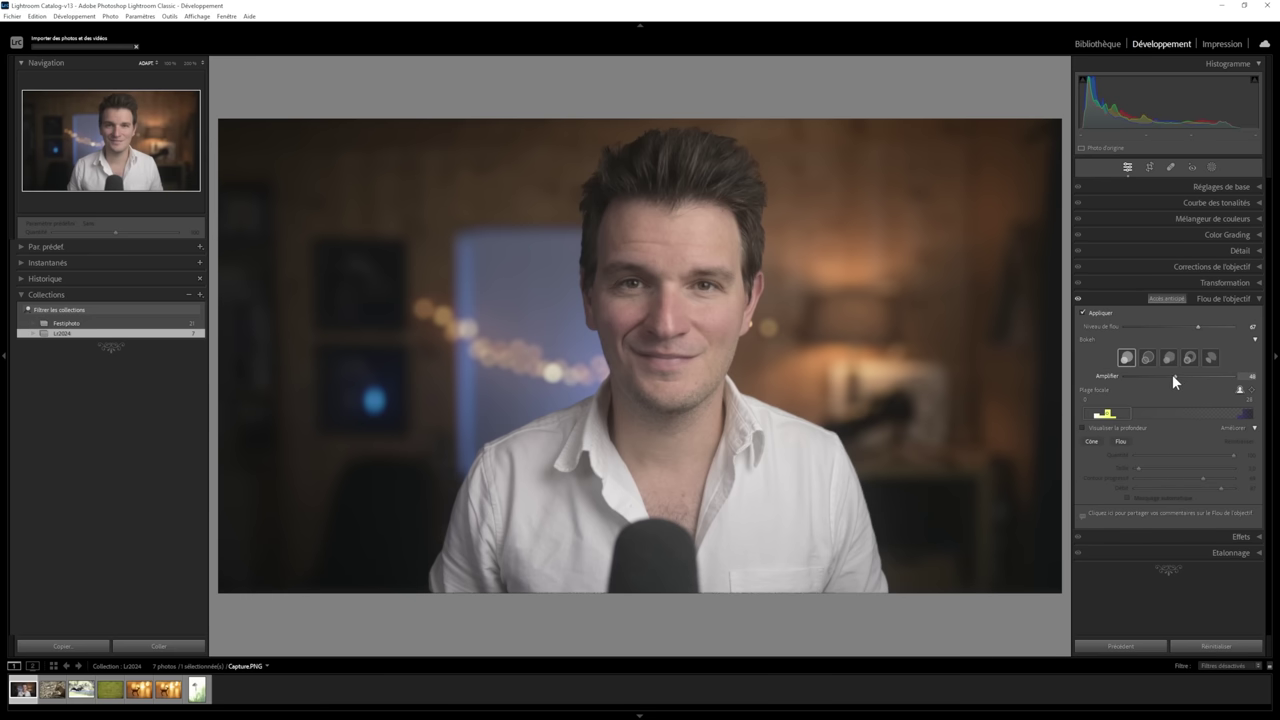
pyautogui.moveTo(1168, 377); pyautogui.dragTo(1224, 377)
pyautogui.click(1182, 375)
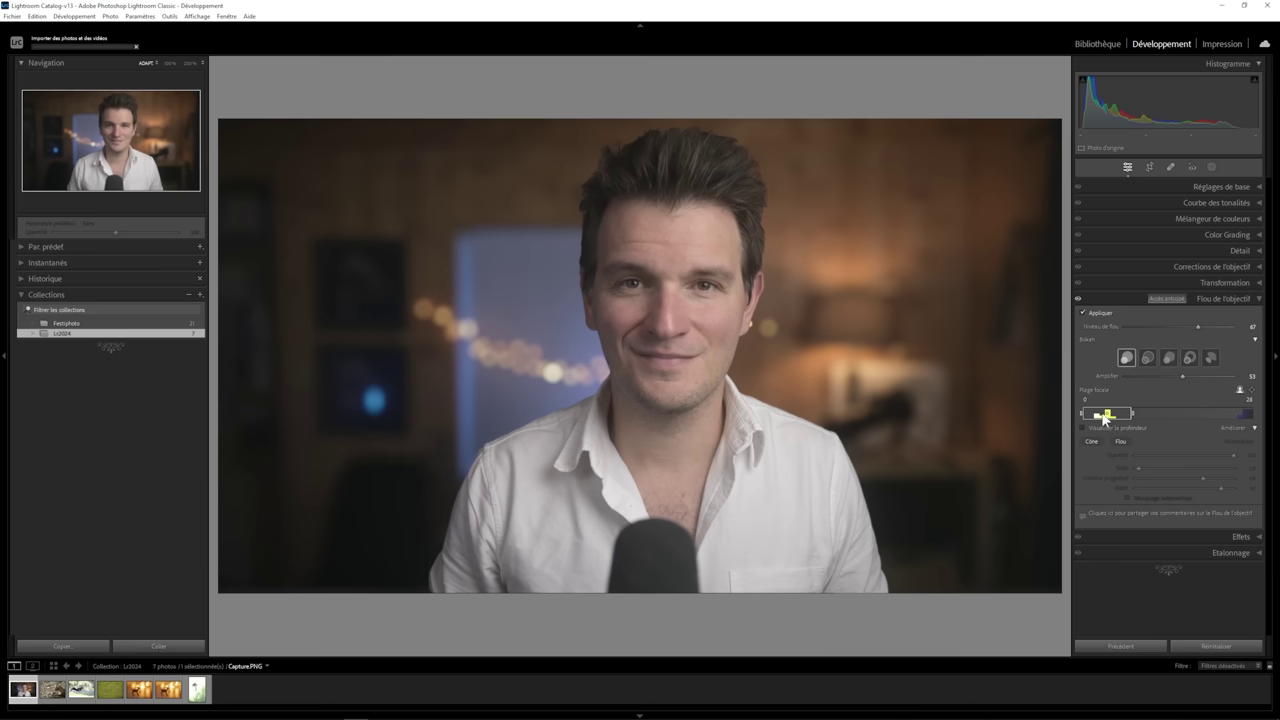
# - Shift the Plage focale box slightly deeper and turn on Visualiser la profondeur
pyautogui.moveTo(1104, 417)
pyautogui.mouseDown()
pyautogui.moveTo(1219, 393)
pyautogui.moveTo(1093, 410)
pyautogui.mouseUp()
pyautogui.click(1083, 427)
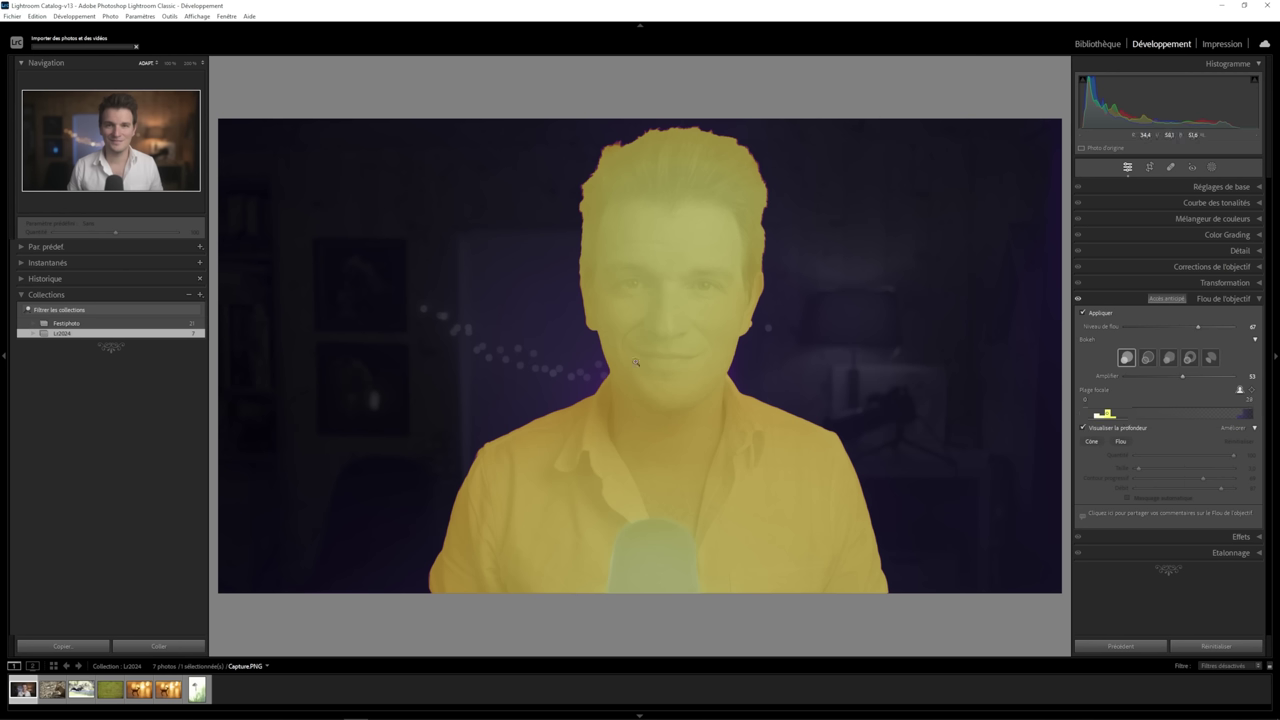
# - Test a 72–100 focal range, hide the depth map, then move the range back to about 13–41
pyautogui.click(1122, 416)
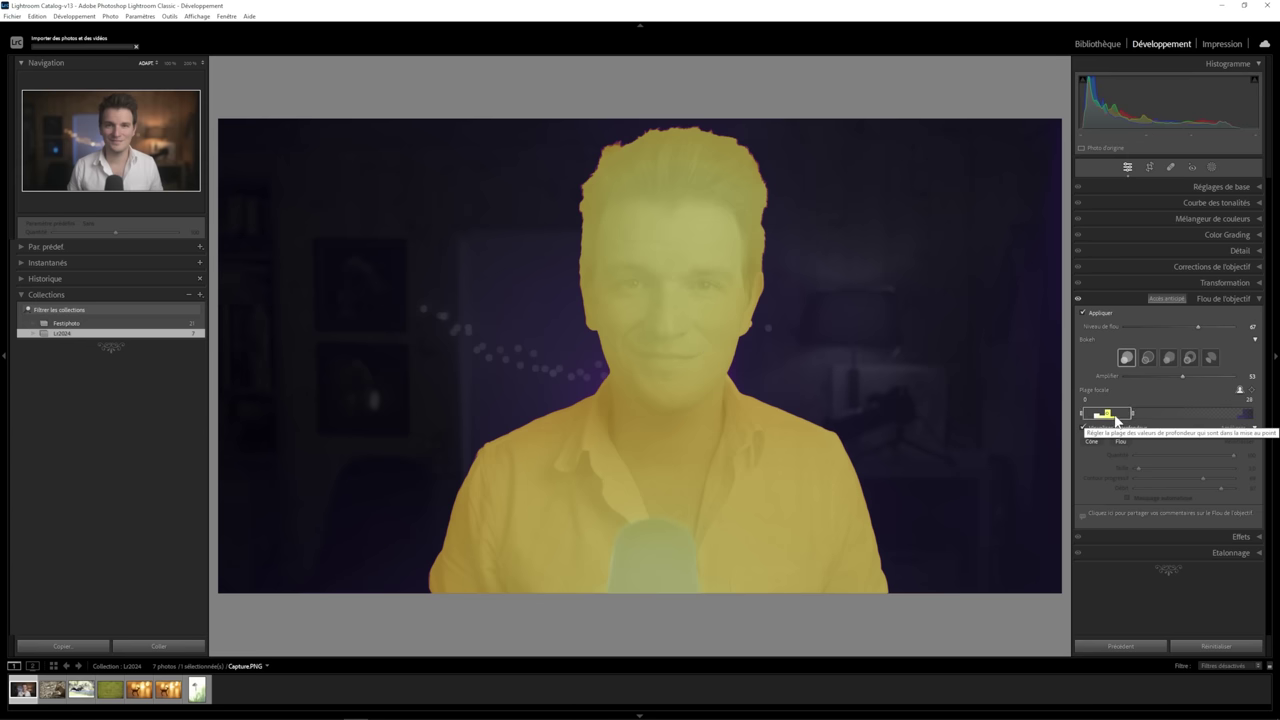
pyautogui.moveTo(1118, 416); pyautogui.dragTo(1241, 416)
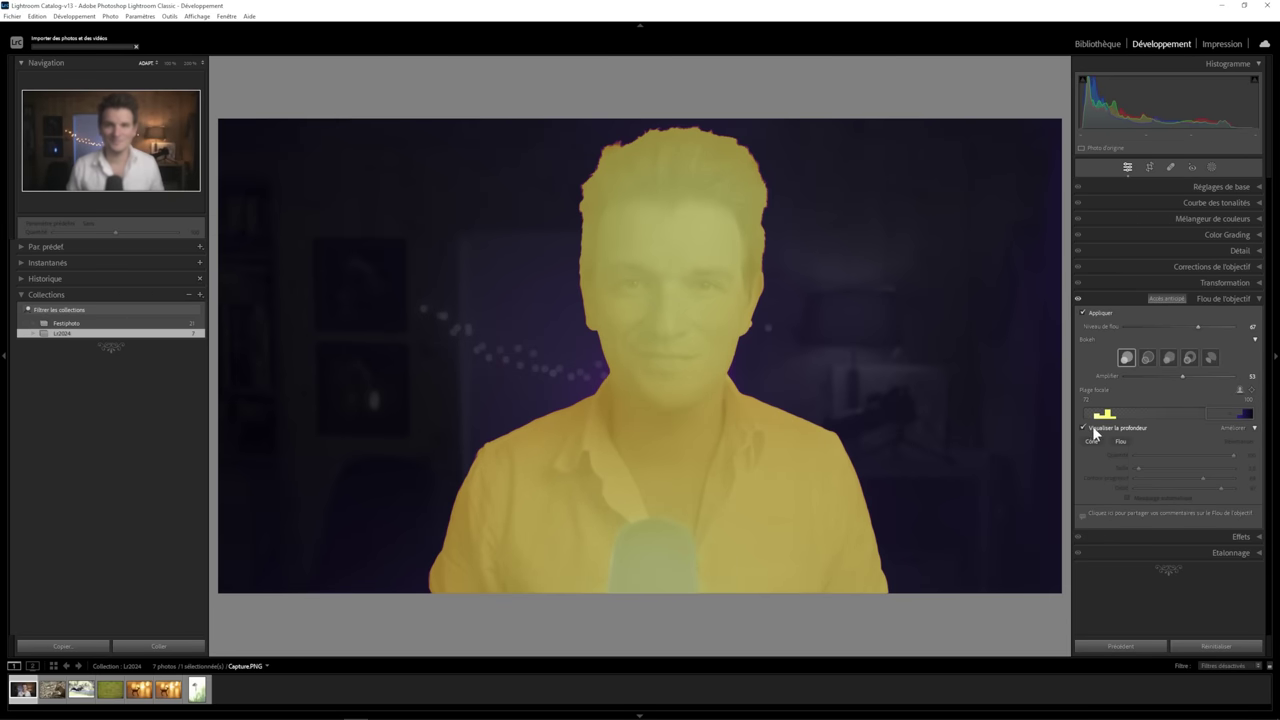
pyautogui.click(1082, 426)
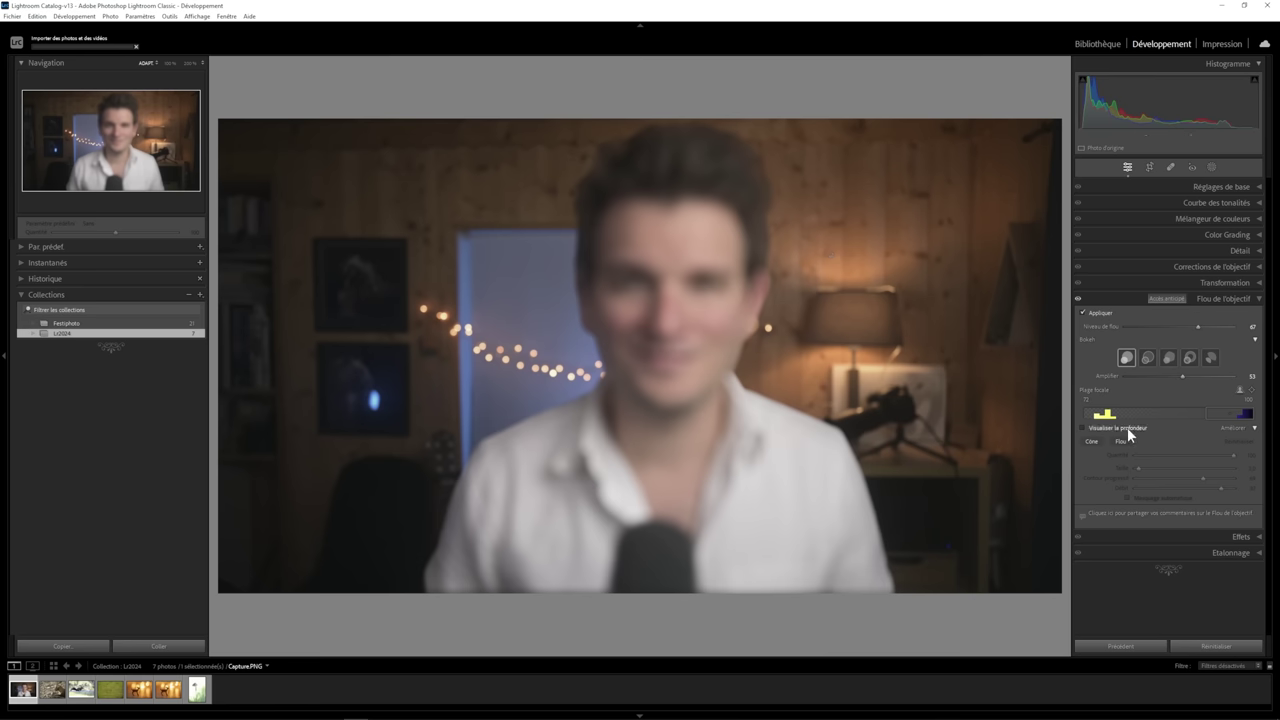
pyautogui.moveTo(1220, 413)
pyautogui.mouseDown()
pyautogui.moveTo(1089, 428)
pyautogui.moveTo(1081, 418)
pyautogui.mouseUp()
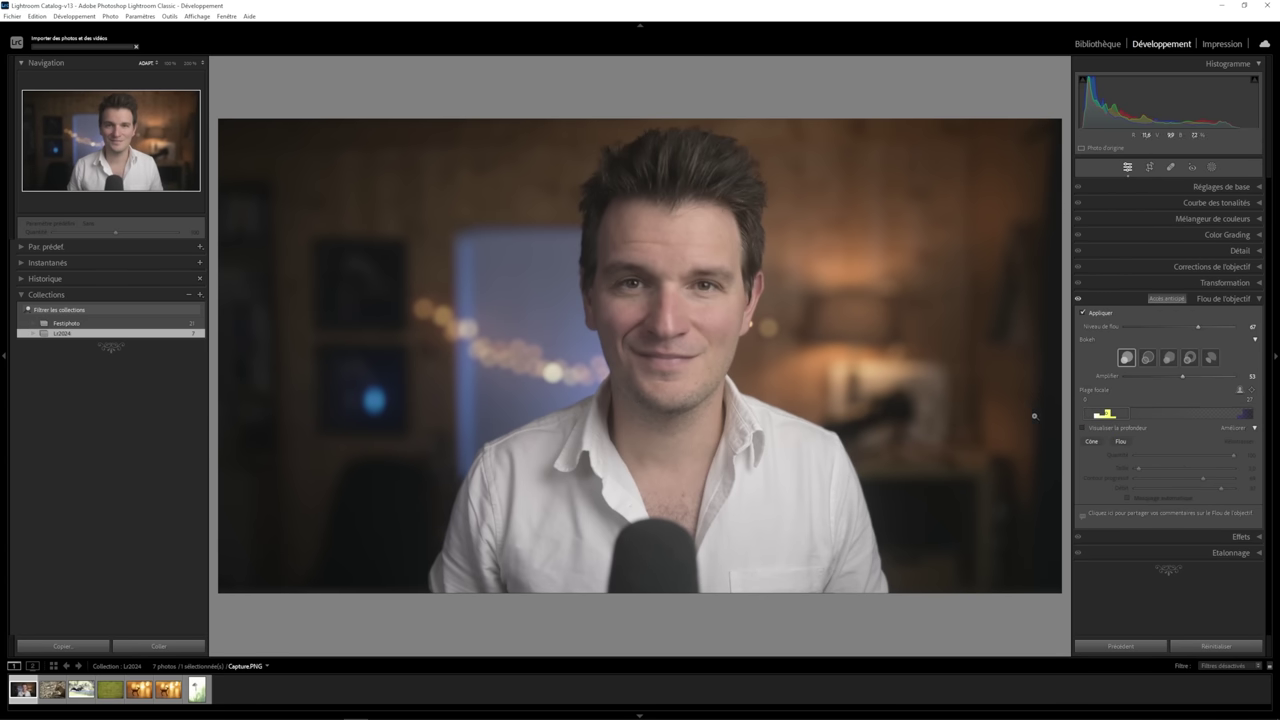
# - Nudge the focal range, try Subject Focus, then mark the man's eyes and nose as the focus area
pyautogui.moveTo(1085, 414)
pyautogui.moveTo(1111, 415)
pyautogui.mouseDown()
pyautogui.moveTo(1138, 414)
pyautogui.moveTo(1104, 421)
pyautogui.mouseUp()
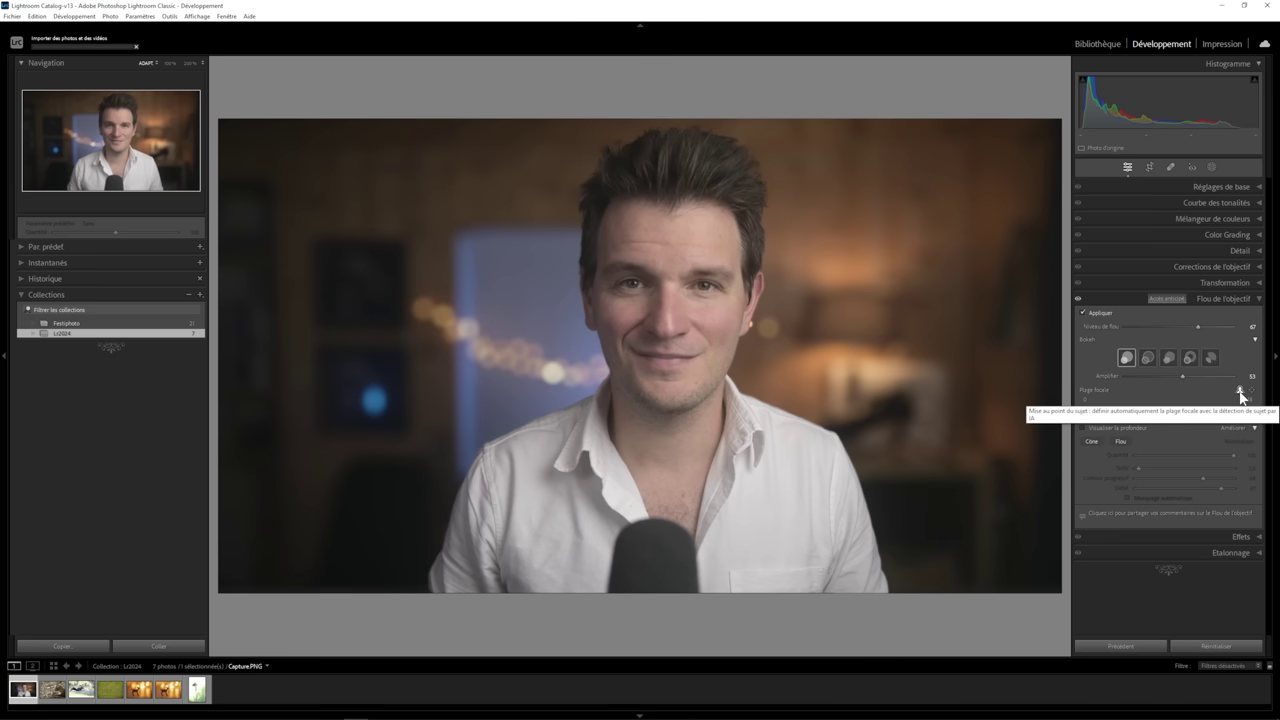
pyautogui.click(1240, 393)
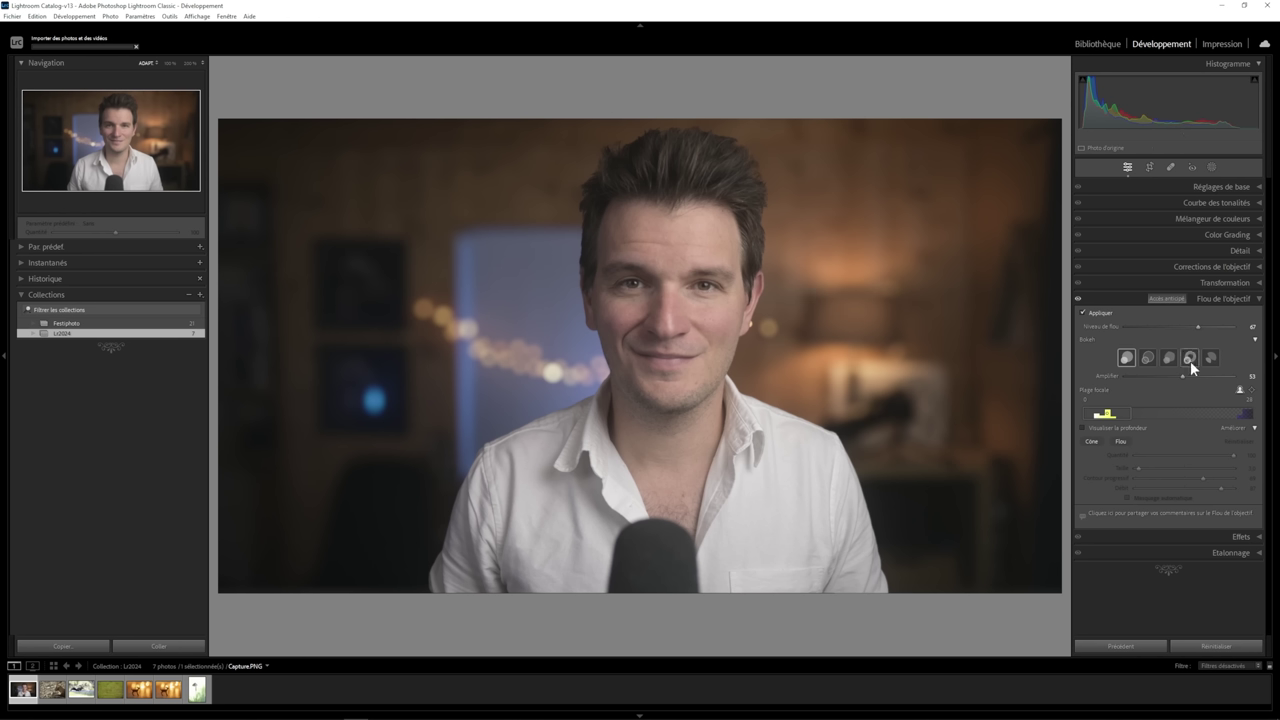
pyautogui.click(1252, 392)
pyautogui.moveTo(617, 256); pyautogui.dragTo(730, 334)
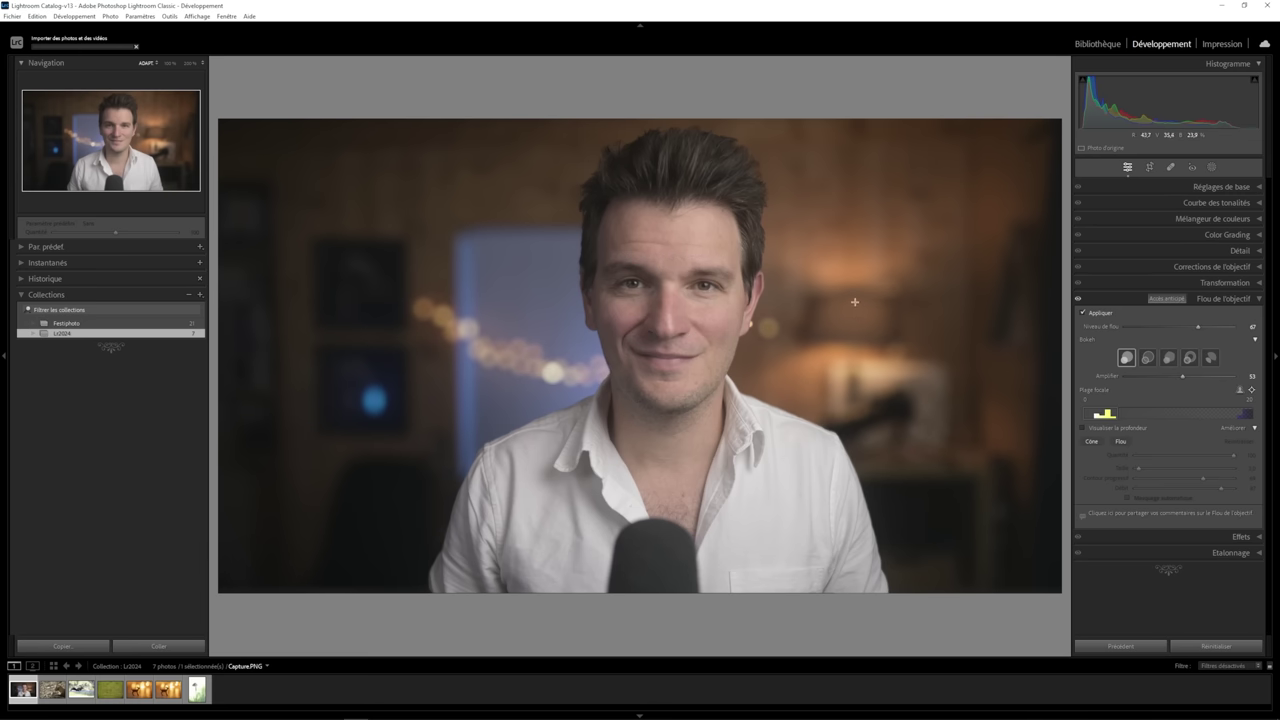
pyautogui.moveTo(800, 277); pyautogui.dragTo(925, 369)
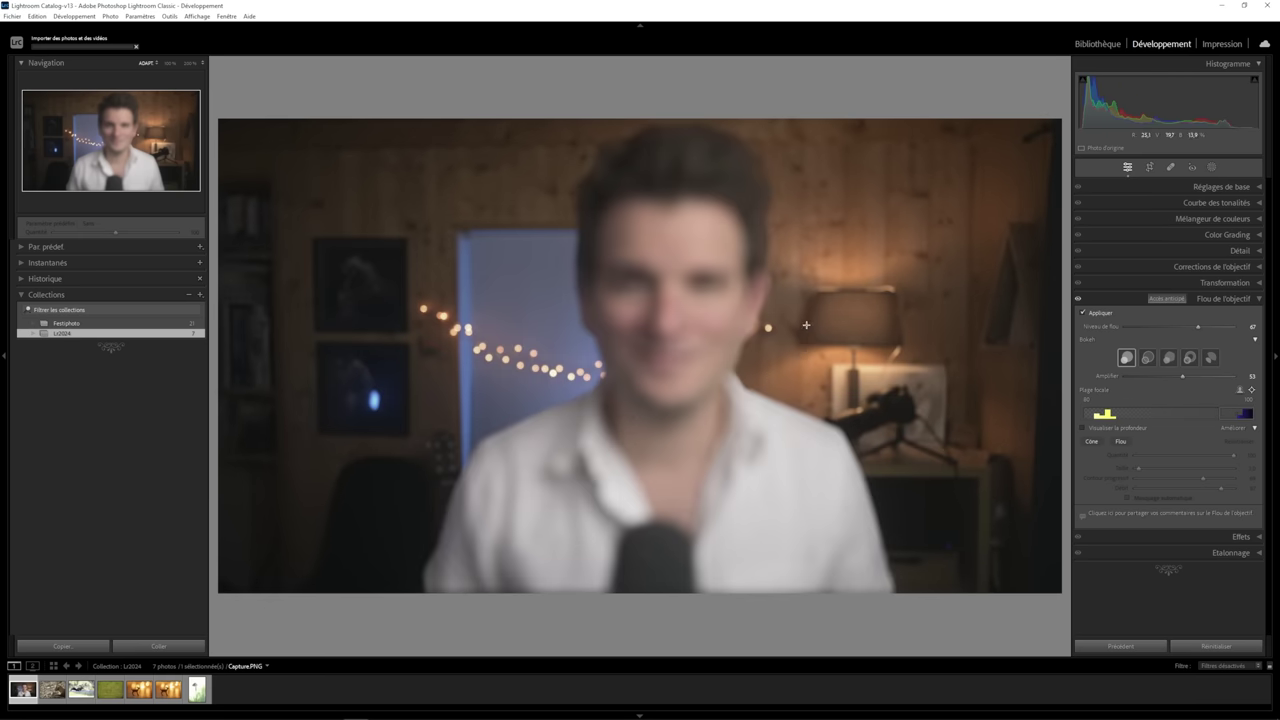
pyautogui.click(644, 272)
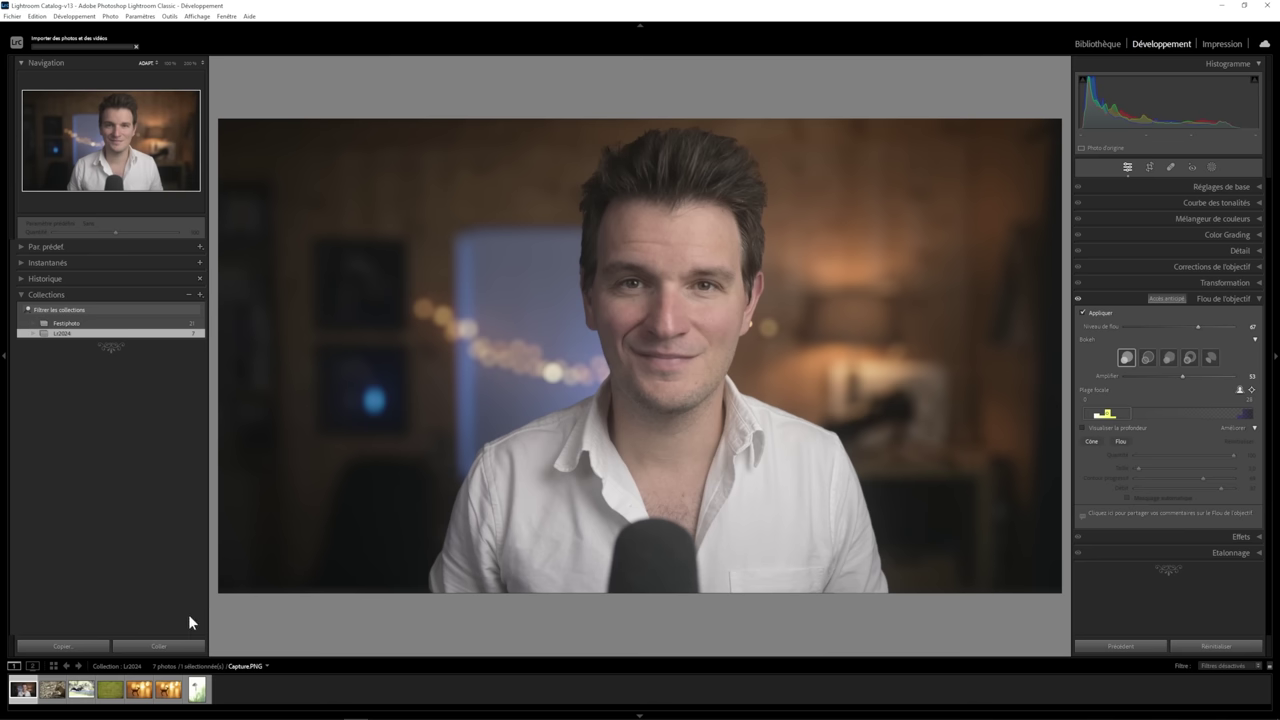
# - Open the f/6.3 deer photo and apply Lens Blur to it
pyautogui.click(140, 690)
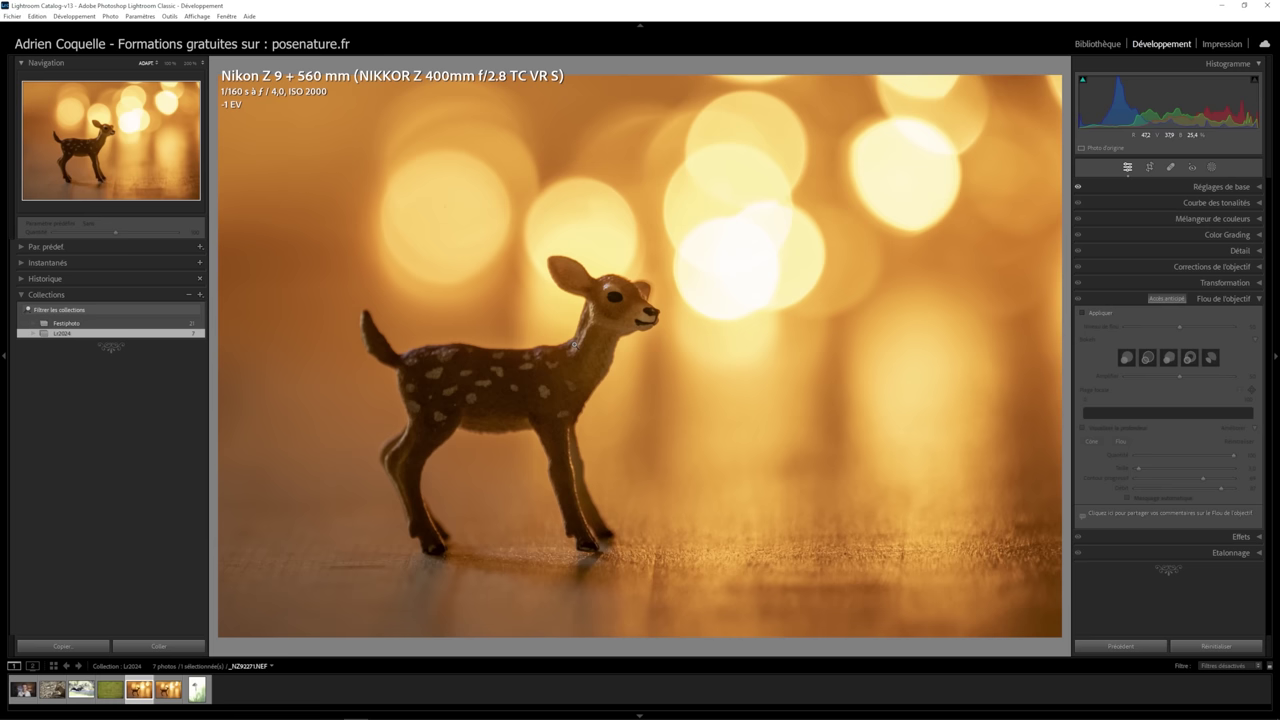
pyautogui.click(166, 692)
pyautogui.click(166, 692)
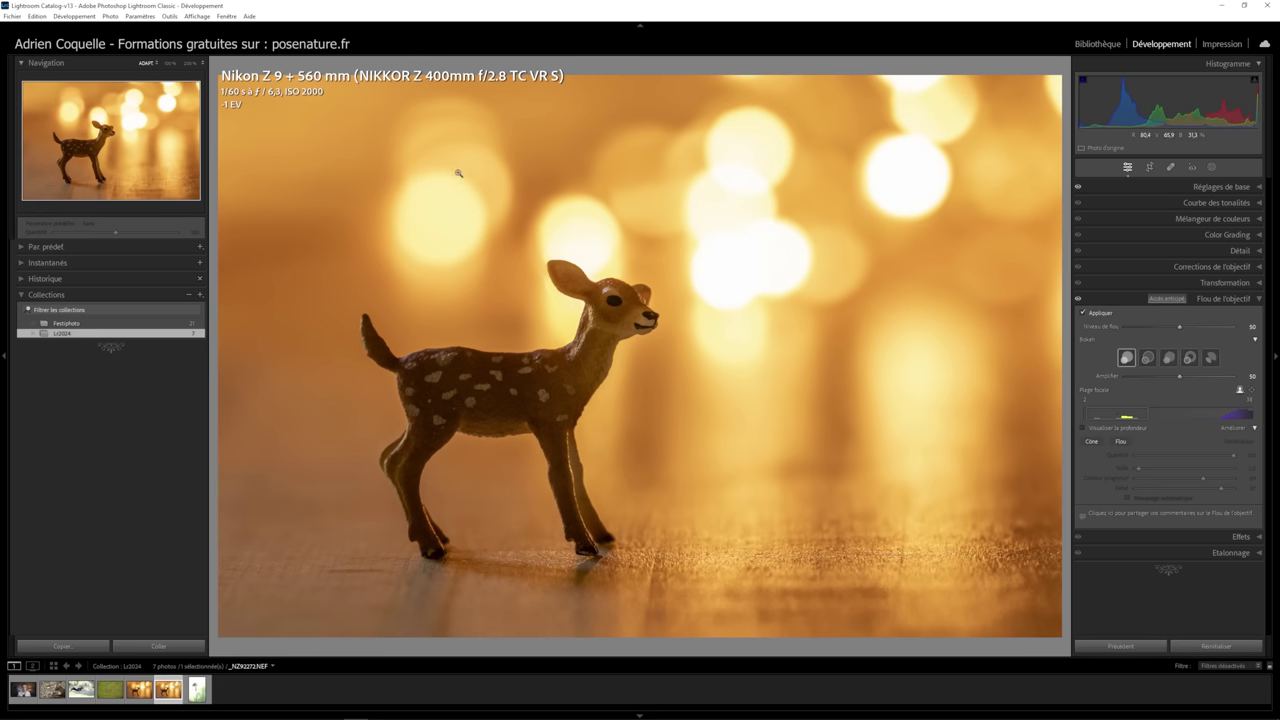
pyautogui.click(1084, 313)
# - Toggle Lens Blur off and on, then select both the f/4 and blurred deer photos
pyautogui.click(1079, 299)
pyautogui.click(1079, 299)
pyautogui.click(139, 689)
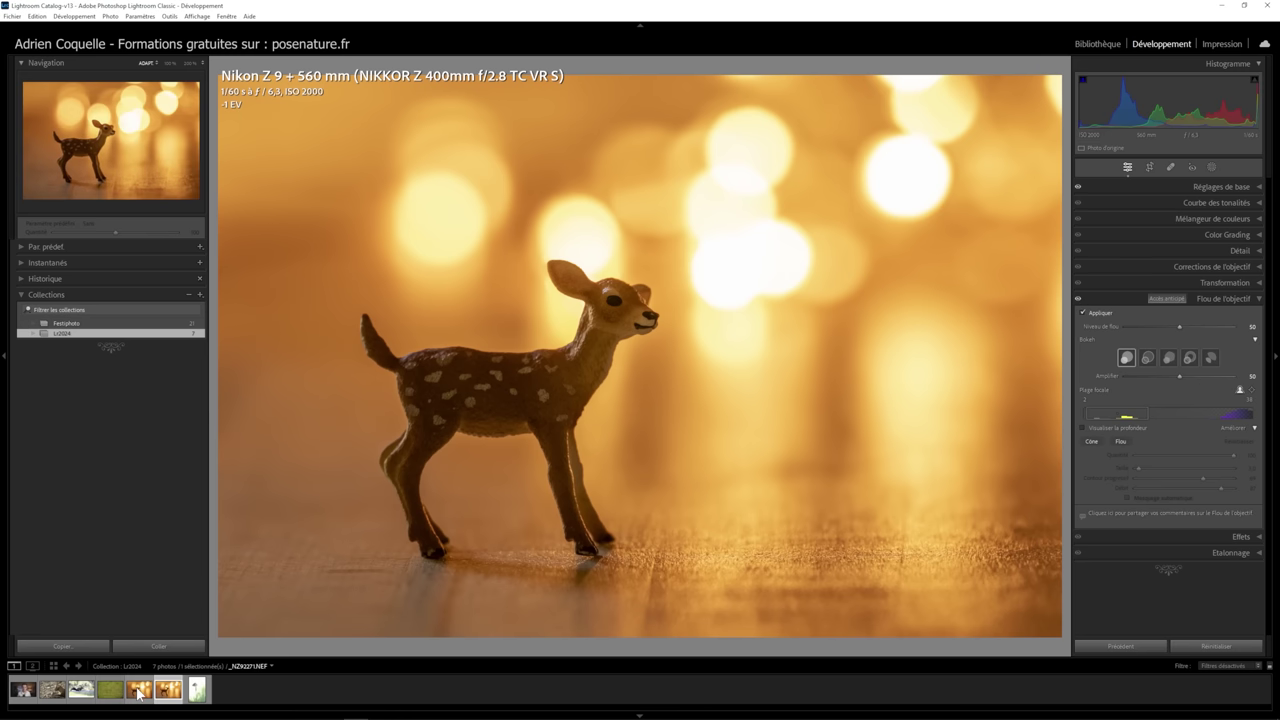
pyautogui.keyDown('ctrl'); pyautogui.click(168, 689); pyautogui.keyUp('ctrl')
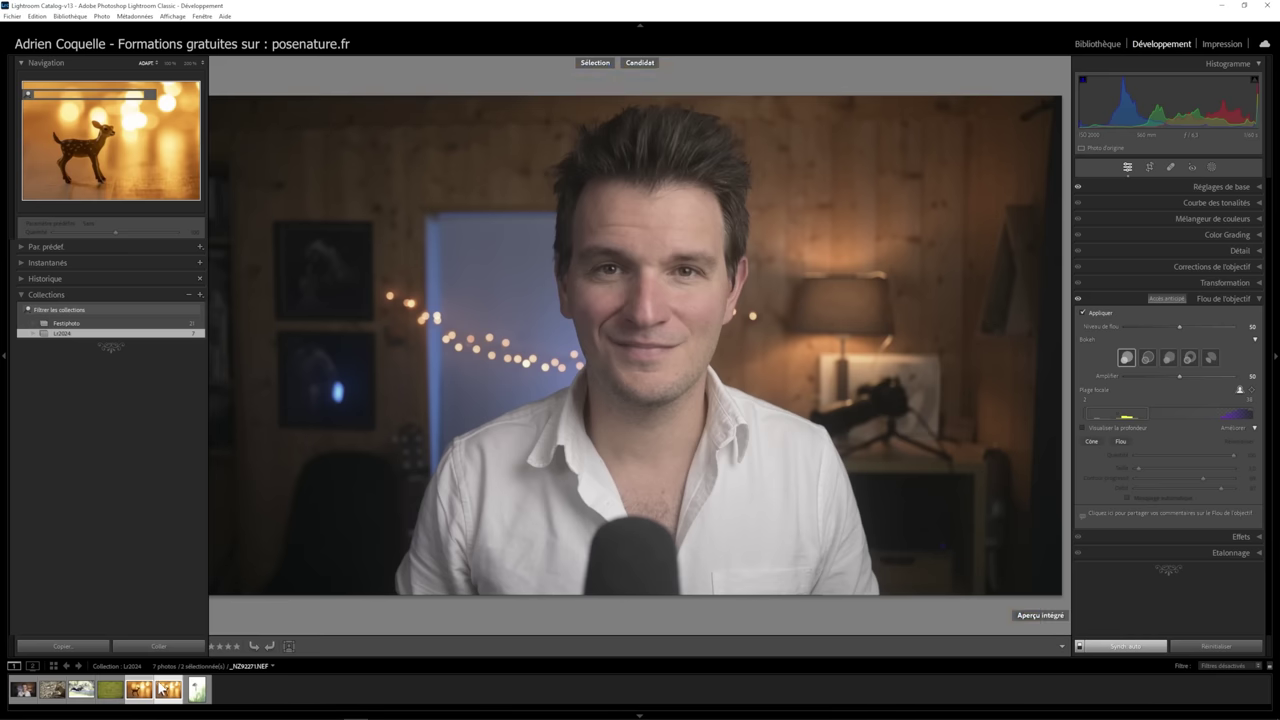
# - Show both deer photos in Compare view without the left panel, zoomed 1:1 on the bokeh
pyautogui.press('c')
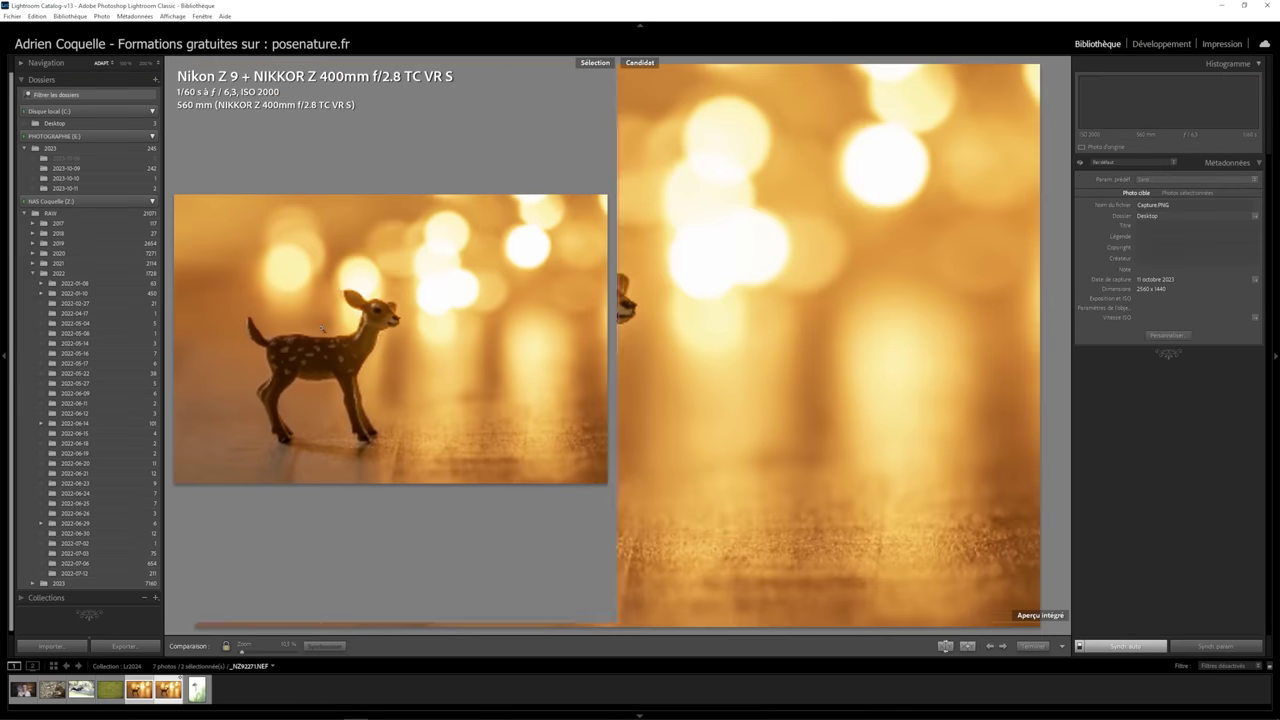
pyautogui.click(5, 358)
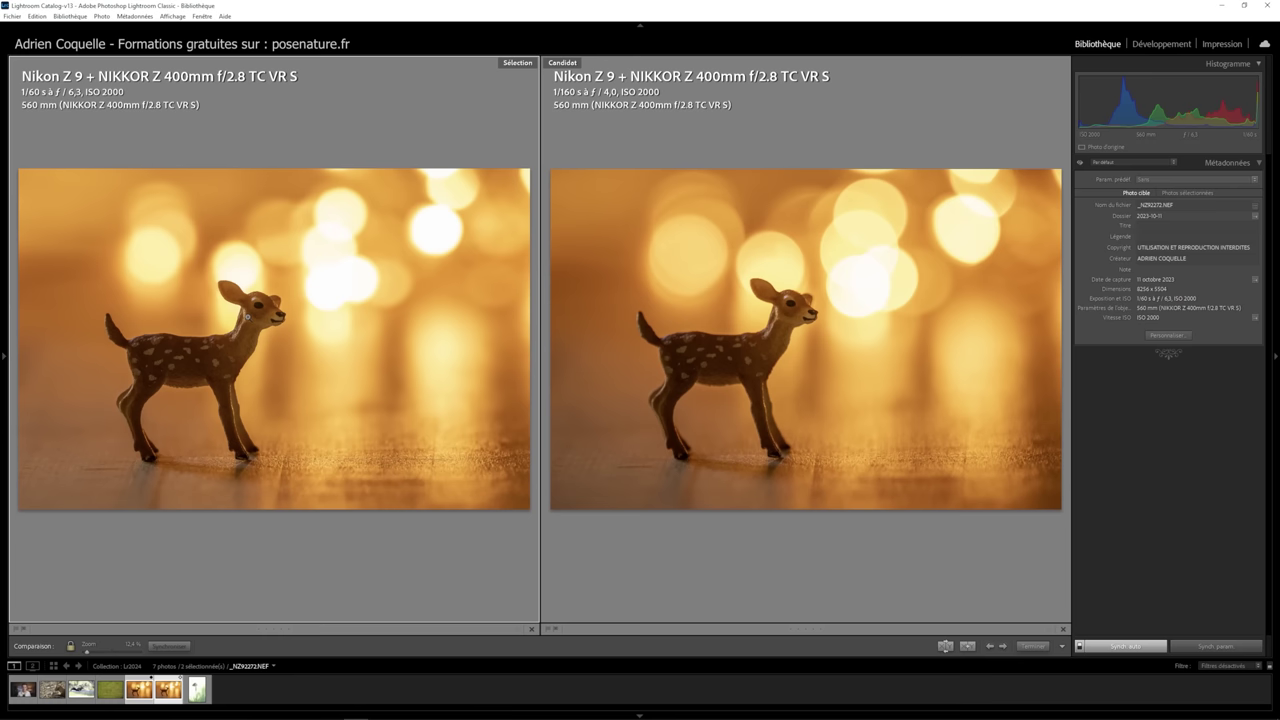
pyautogui.click(320, 279)
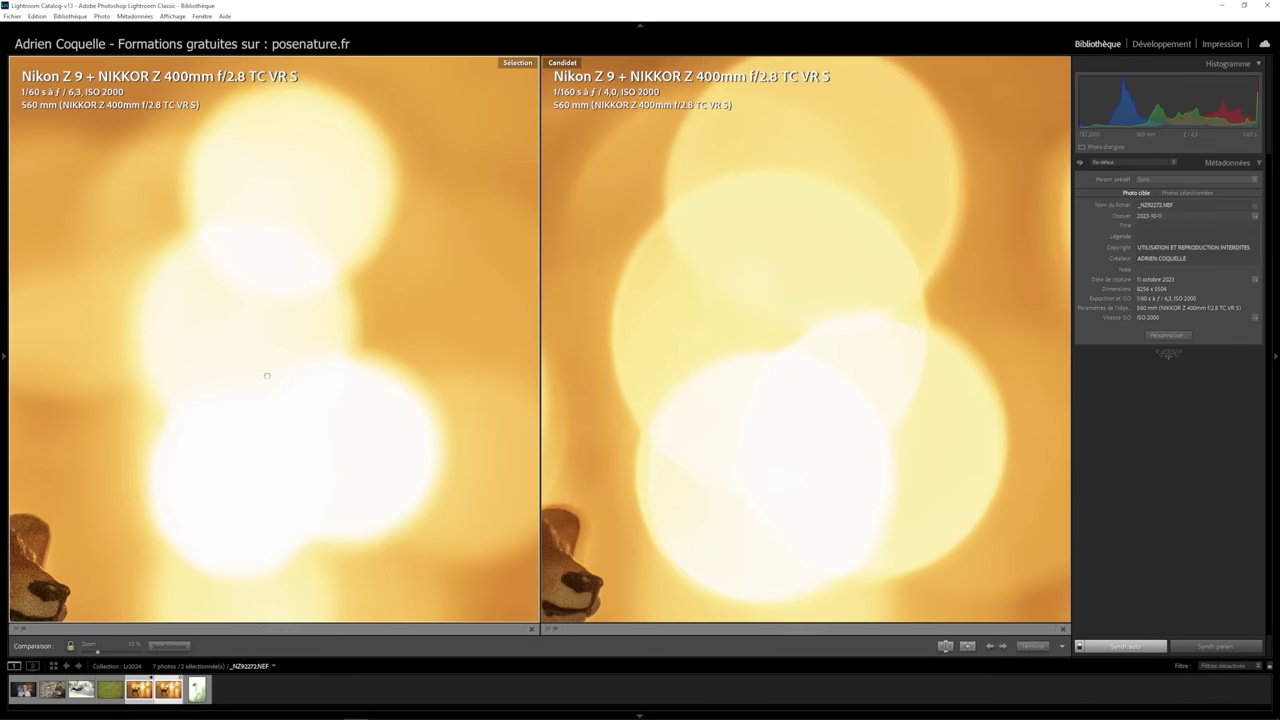
pyautogui.moveTo(267, 375); pyautogui.dragTo(263, 377)
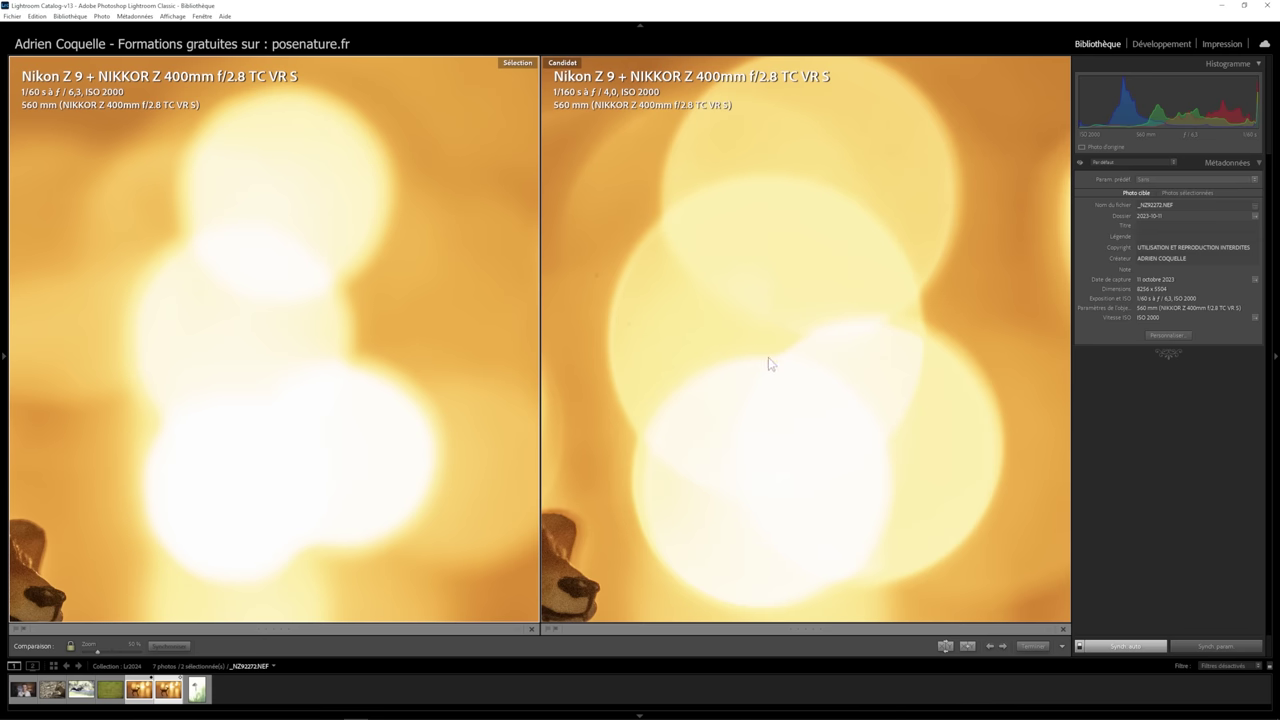
pyautogui.moveTo(286, 389); pyautogui.dragTo(306, 403)
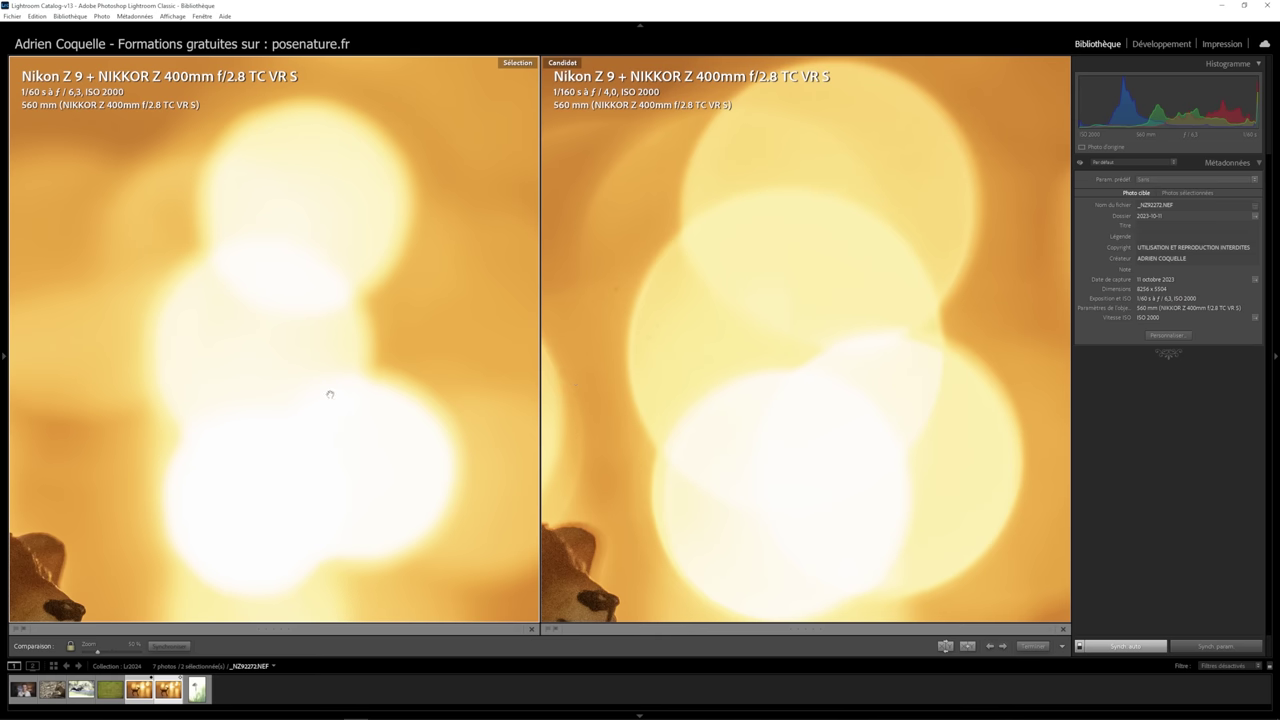
# - Zoom further to center a large bokeh ball in both photos, then fit both to full view
pyautogui.click(367, 358)
pyautogui.moveTo(203, 334)
pyautogui.mouseDown()
pyautogui.moveTo(323, 357)
pyautogui.moveTo(331, 300)
pyautogui.mouseUp()
pyautogui.moveTo(120, 294); pyautogui.dragTo(334, 297)
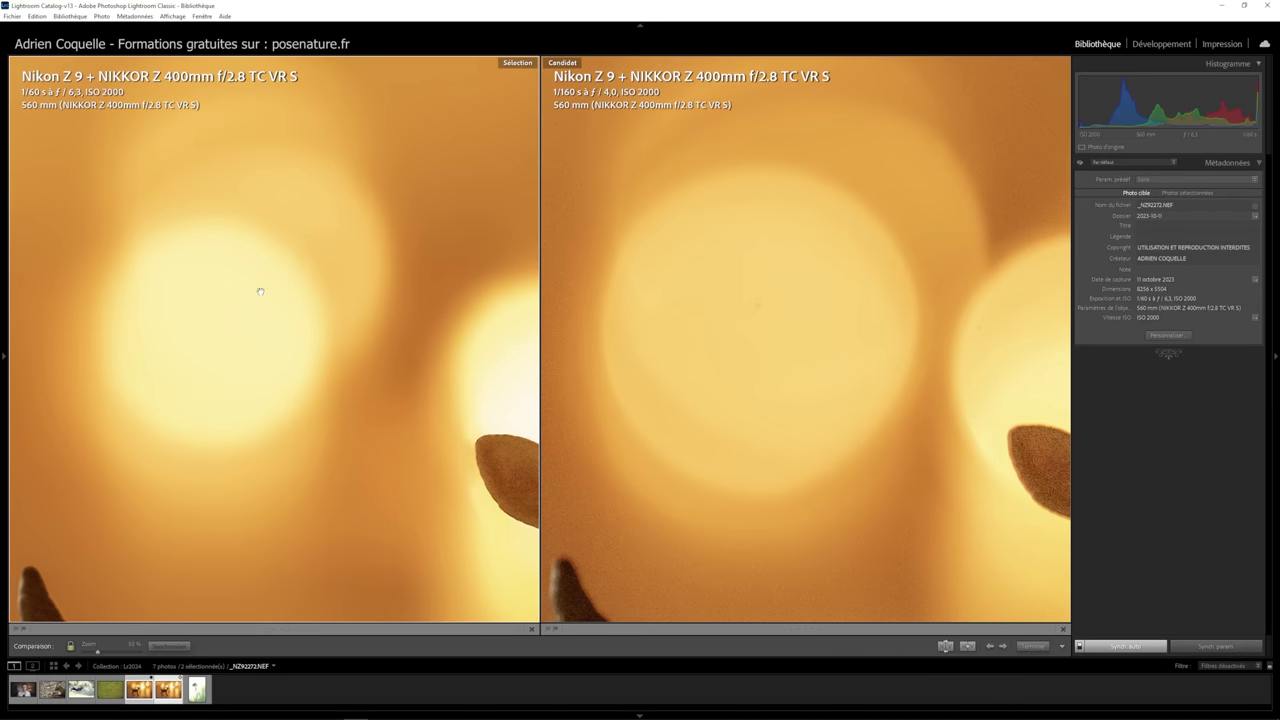
pyautogui.moveTo(200, 308)
pyautogui.mouseDown()
pyautogui.moveTo(262, 315)
pyautogui.moveTo(269, 271)
pyautogui.moveTo(380, 354)
pyautogui.moveTo(302, 310)
pyautogui.moveTo(237, 200)
pyautogui.moveTo(329, 320)
pyautogui.moveTo(300, 300)
pyautogui.moveTo(238, 360)
pyautogui.mouseUp()
pyautogui.click(238, 359)
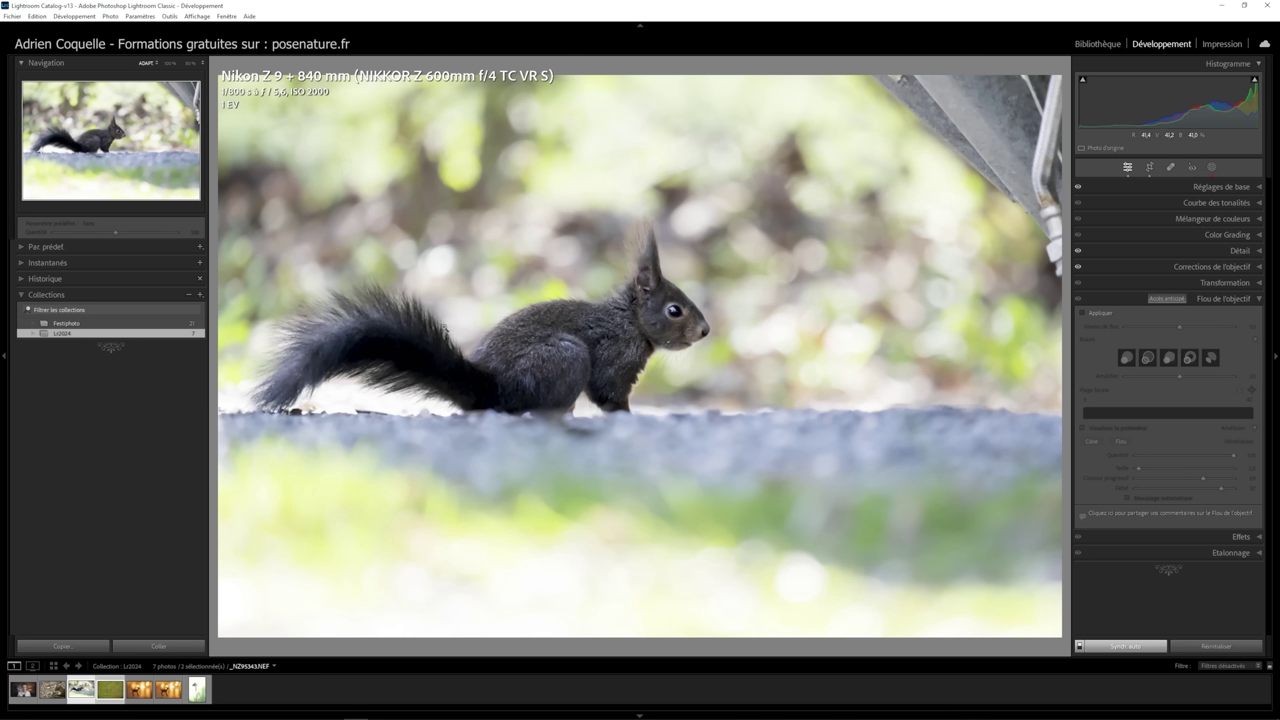
# - View the squirrel's tail and back fur at 100% with the left panel hidden
pyautogui.click(444, 331)
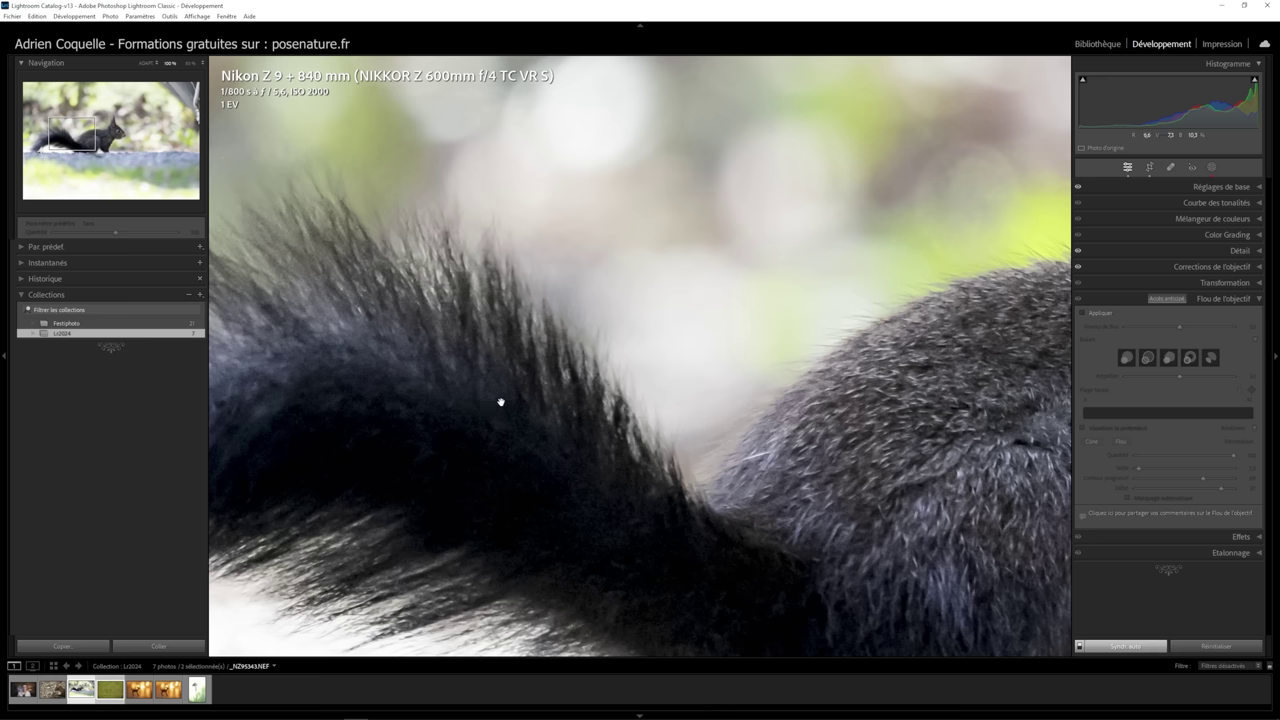
pyautogui.moveTo(590, 252); pyautogui.dragTo(470, 258)
pyautogui.click(0, 352)
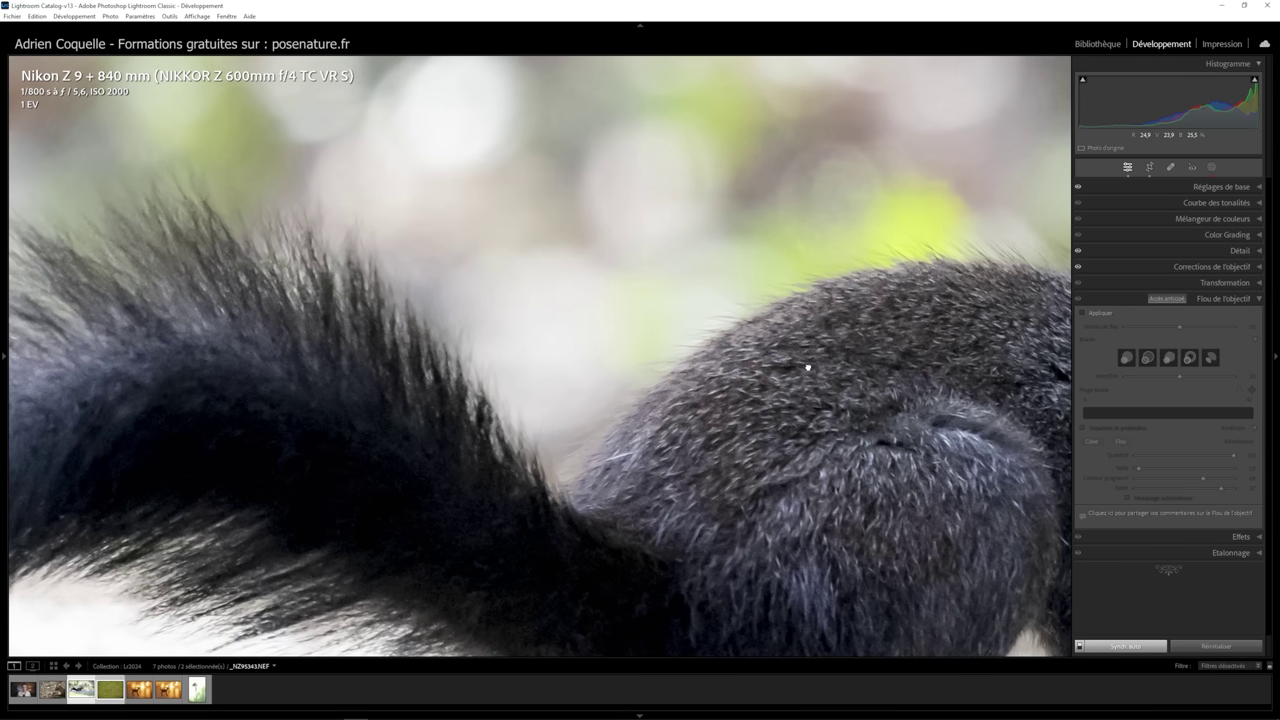
# - Apply Lens Blur to the squirrel photo and toggle it off and on to compare
pyautogui.click(1083, 313)
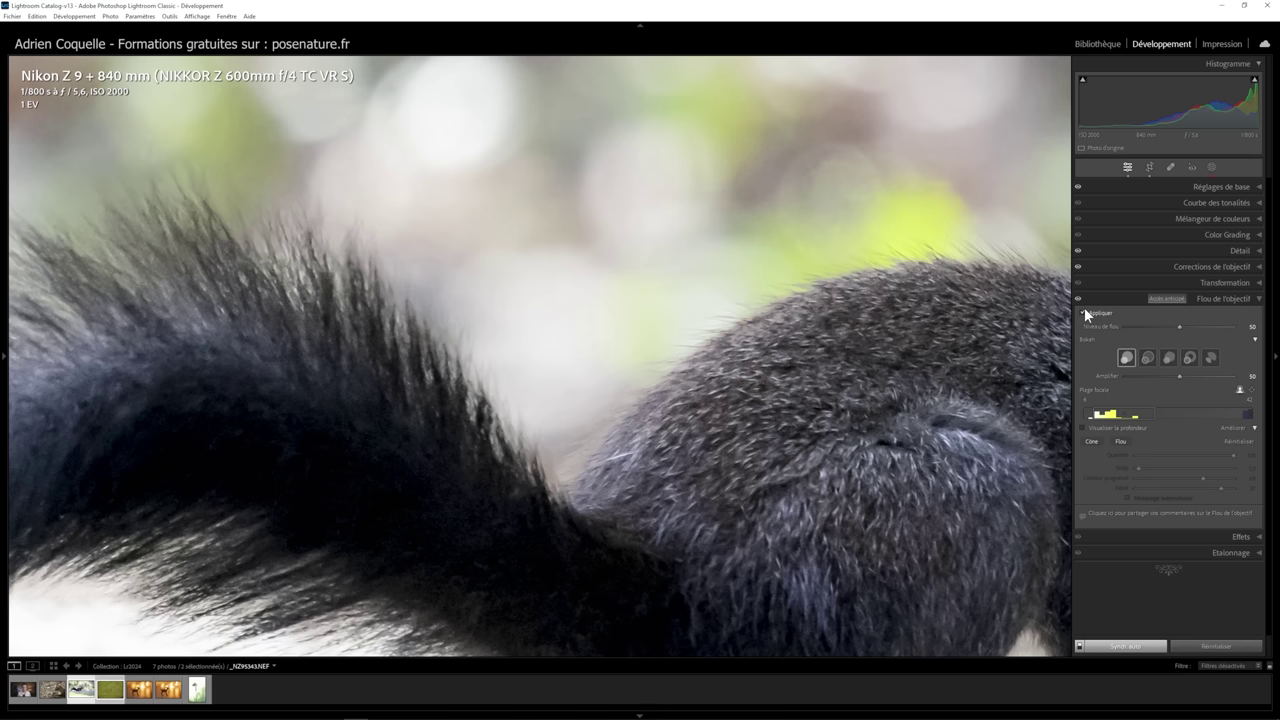
pyautogui.moveTo(612, 348); pyautogui.dragTo(595, 576)
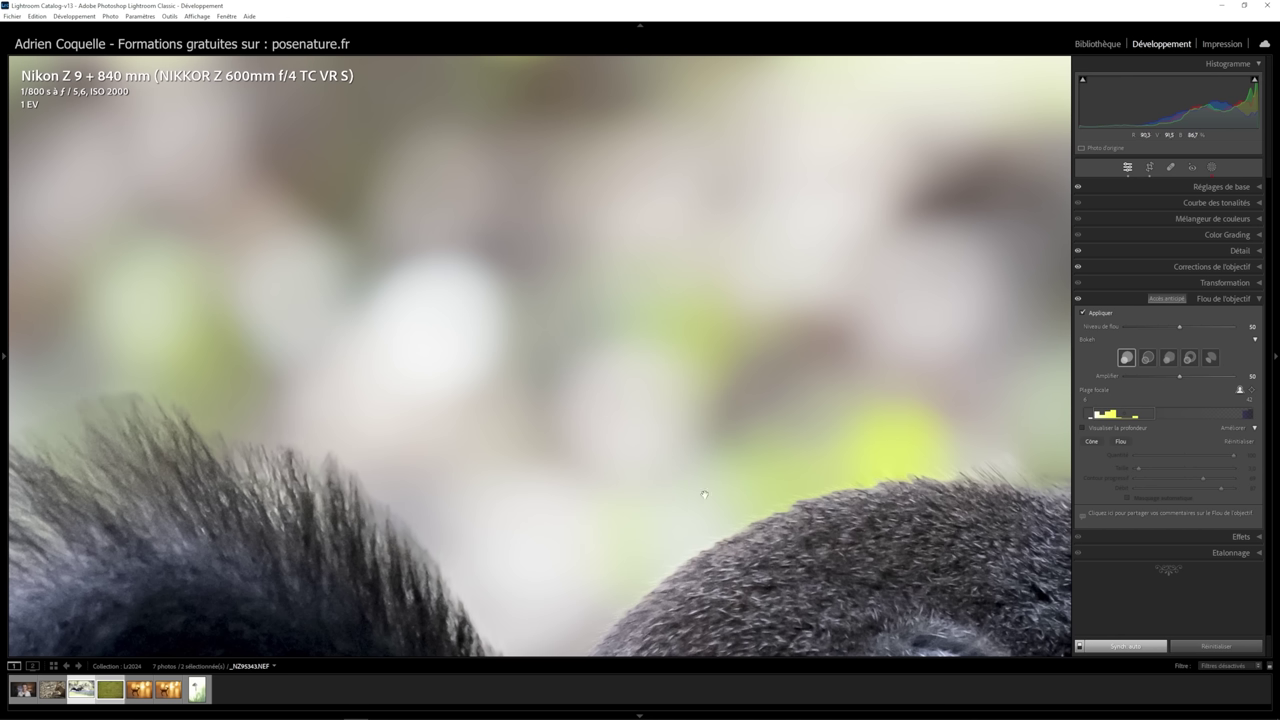
pyautogui.scroll(-3, 367, 488)
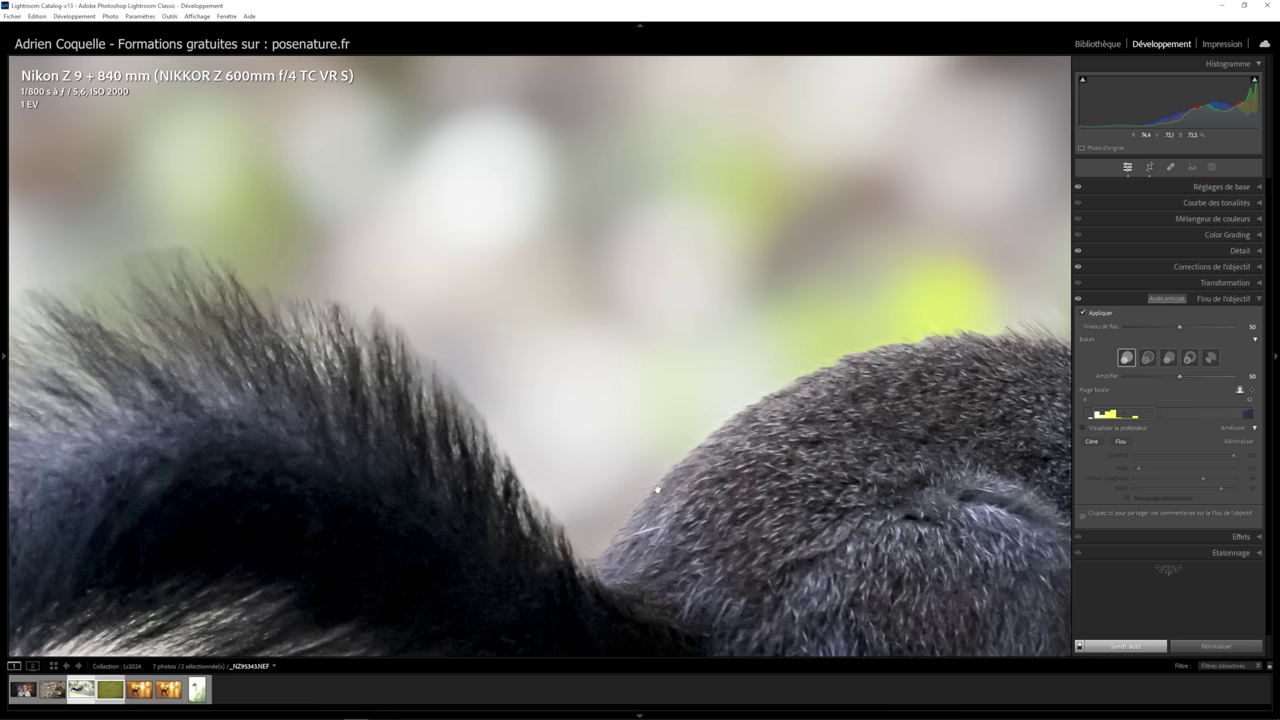
pyautogui.click(1078, 298)
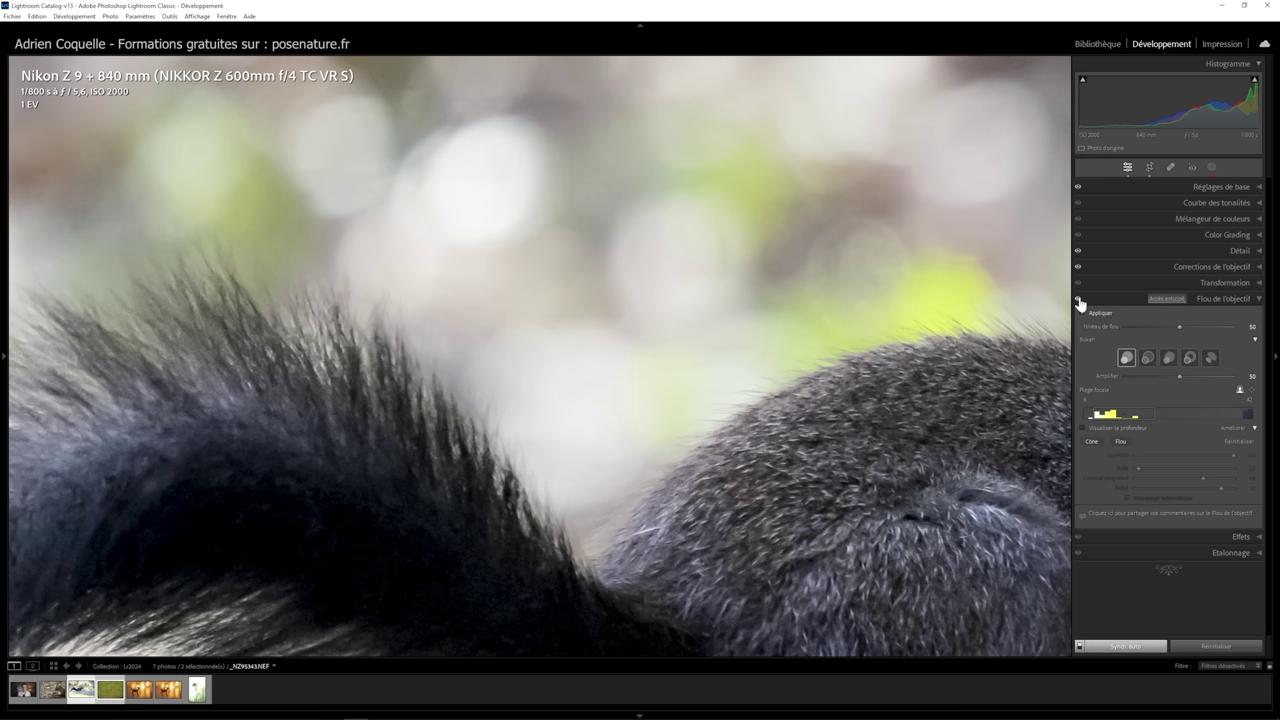
pyautogui.click(1078, 299)
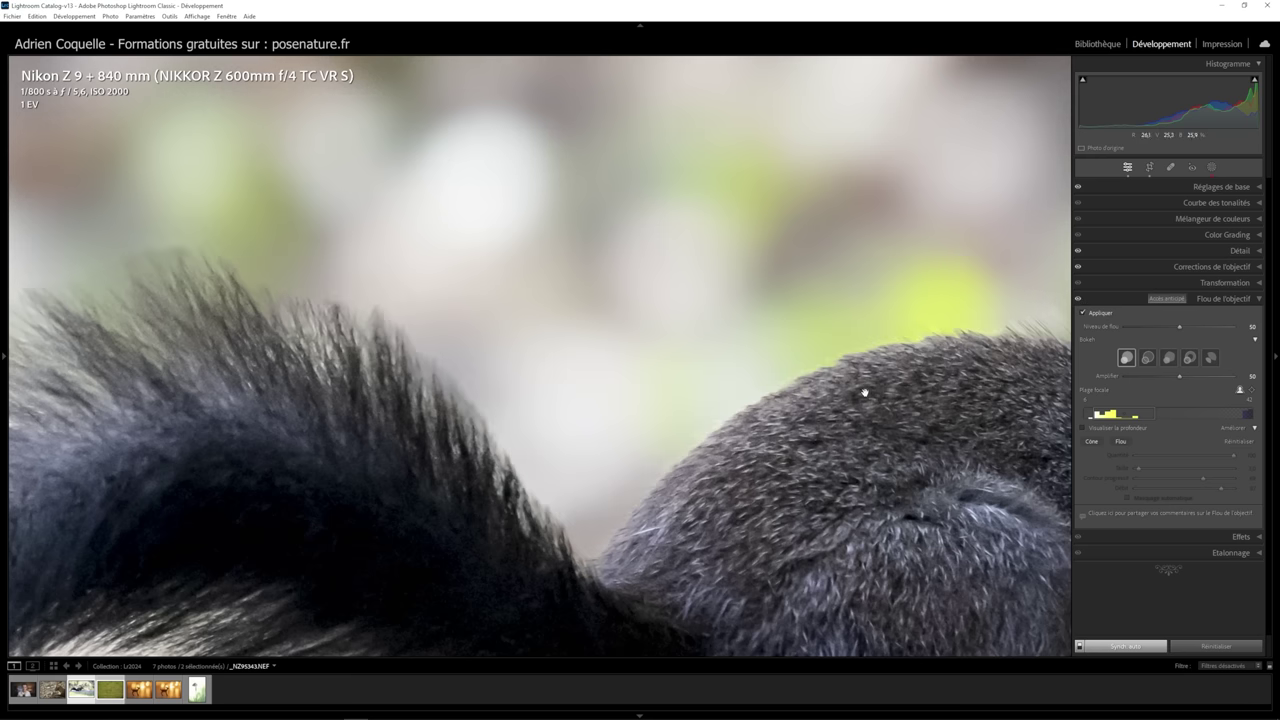
# - Inspect the blurred fur edges along the back and the dark tail crest
pyautogui.moveTo(833, 458); pyautogui.dragTo(585, 463)
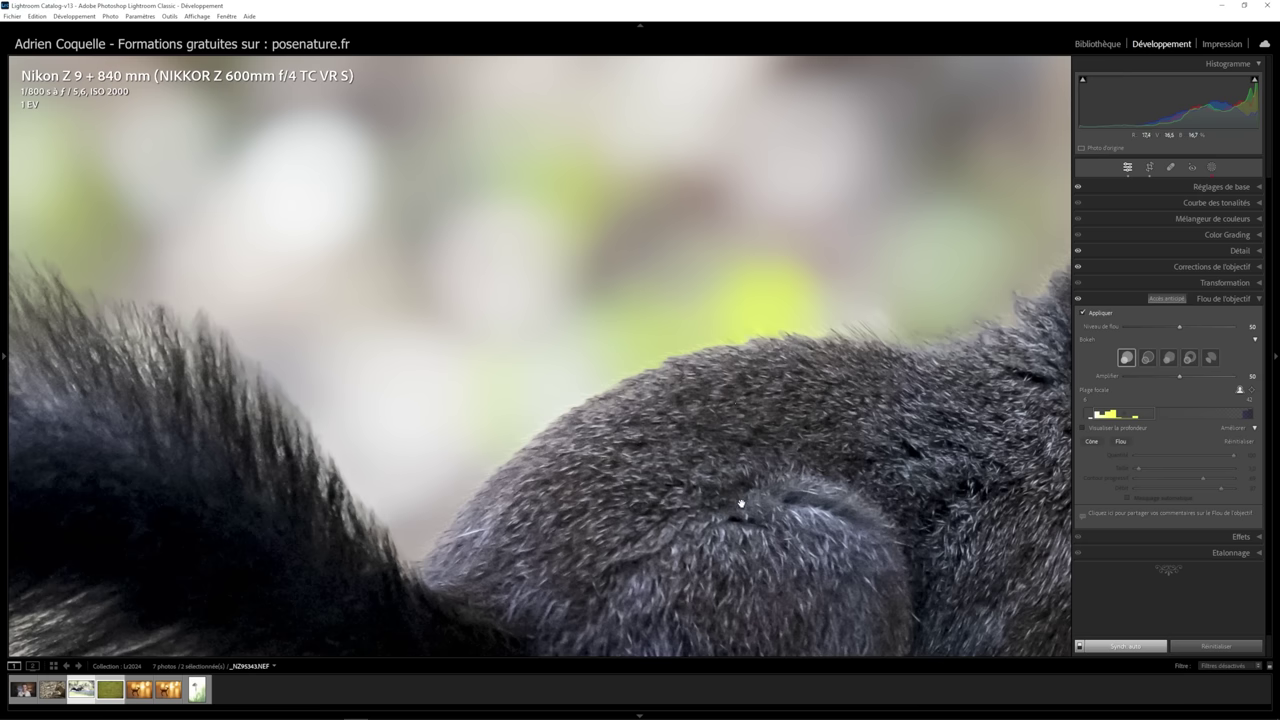
pyautogui.moveTo(400, 375); pyautogui.dragTo(773, 383)
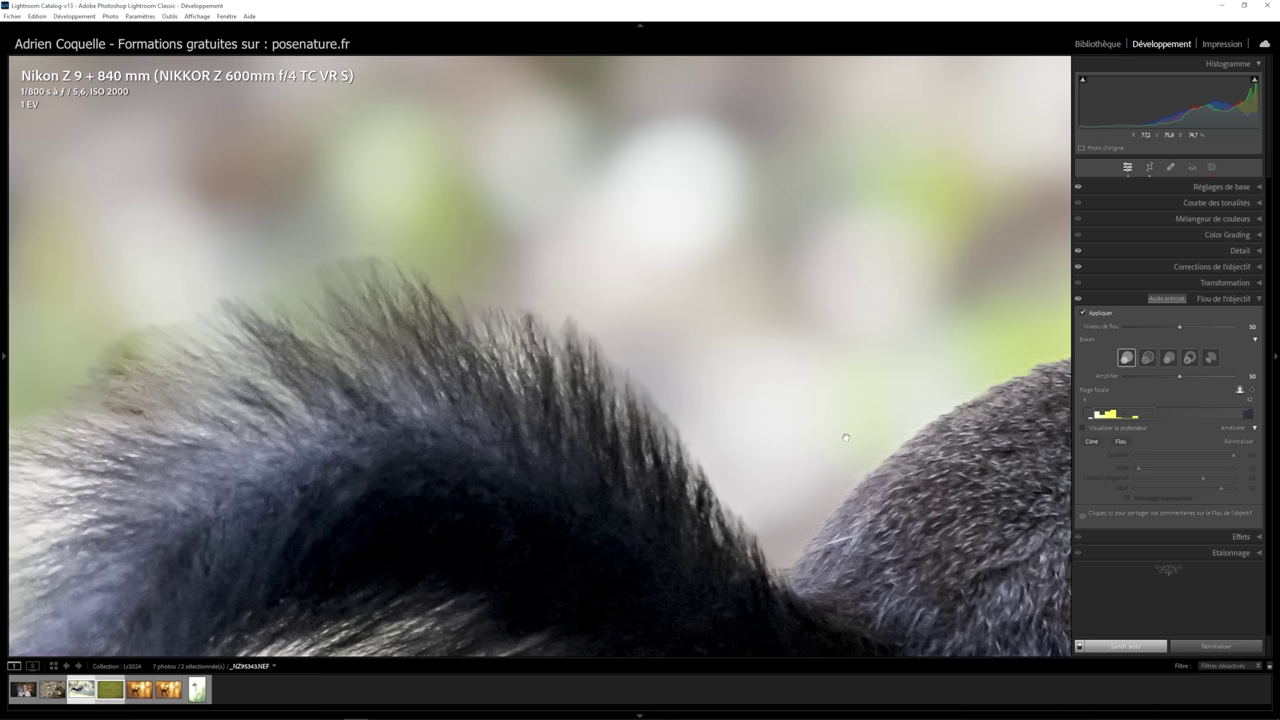
pyautogui.moveTo(846, 437); pyautogui.dragTo(745, 373)
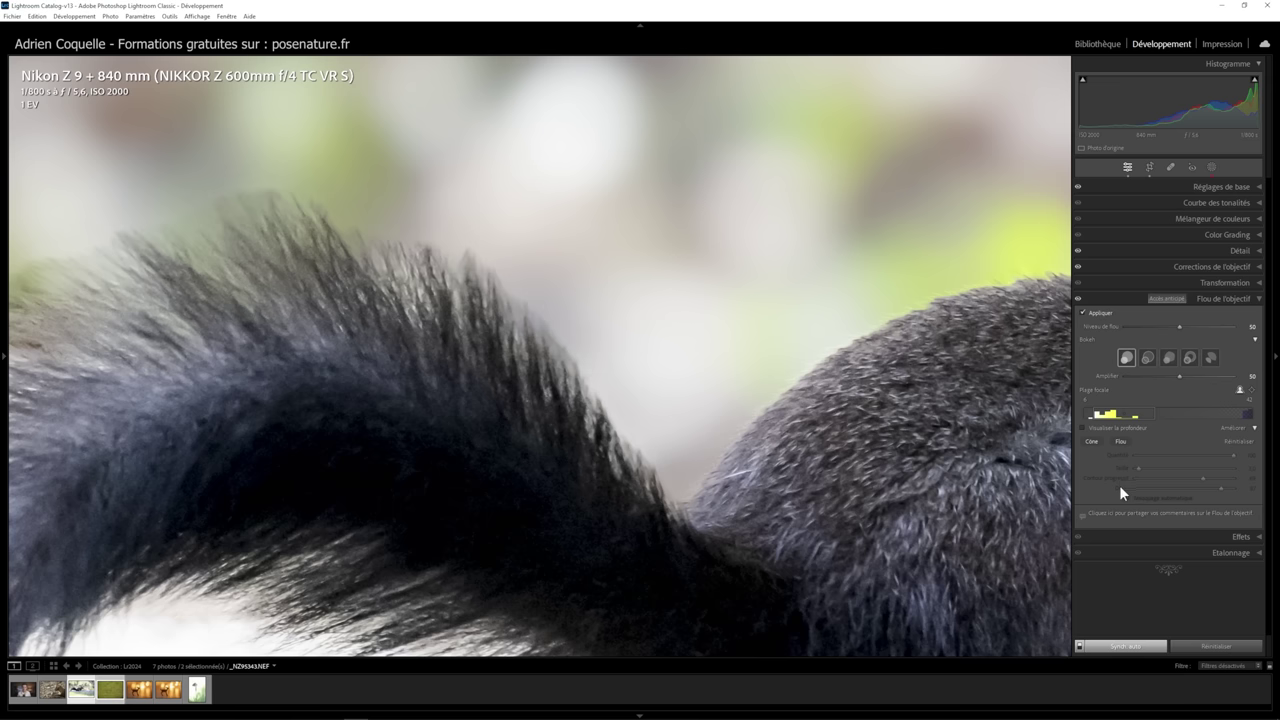
pyautogui.moveTo(1003, 462); pyautogui.dragTo(927, 455)
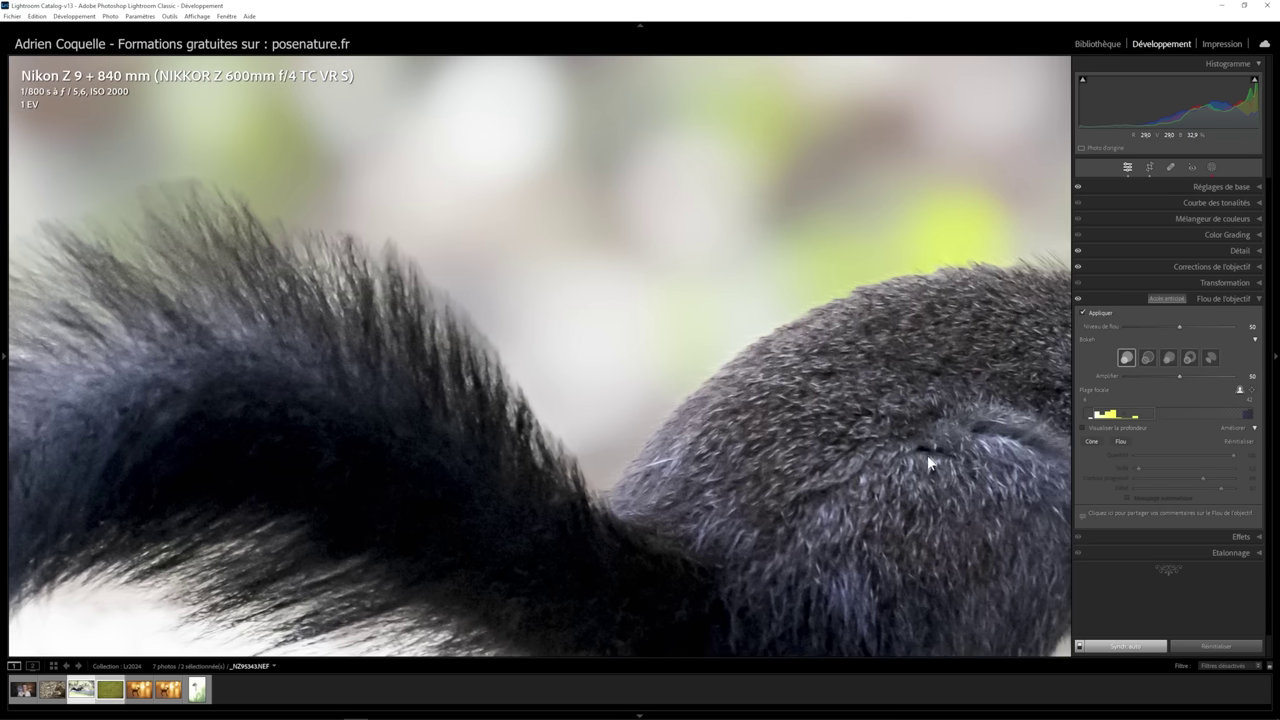
# - Try the Focus refine brush at size 6 and the Blur brush, then advance to the dragonfly photo
pyautogui.click(1092, 443)
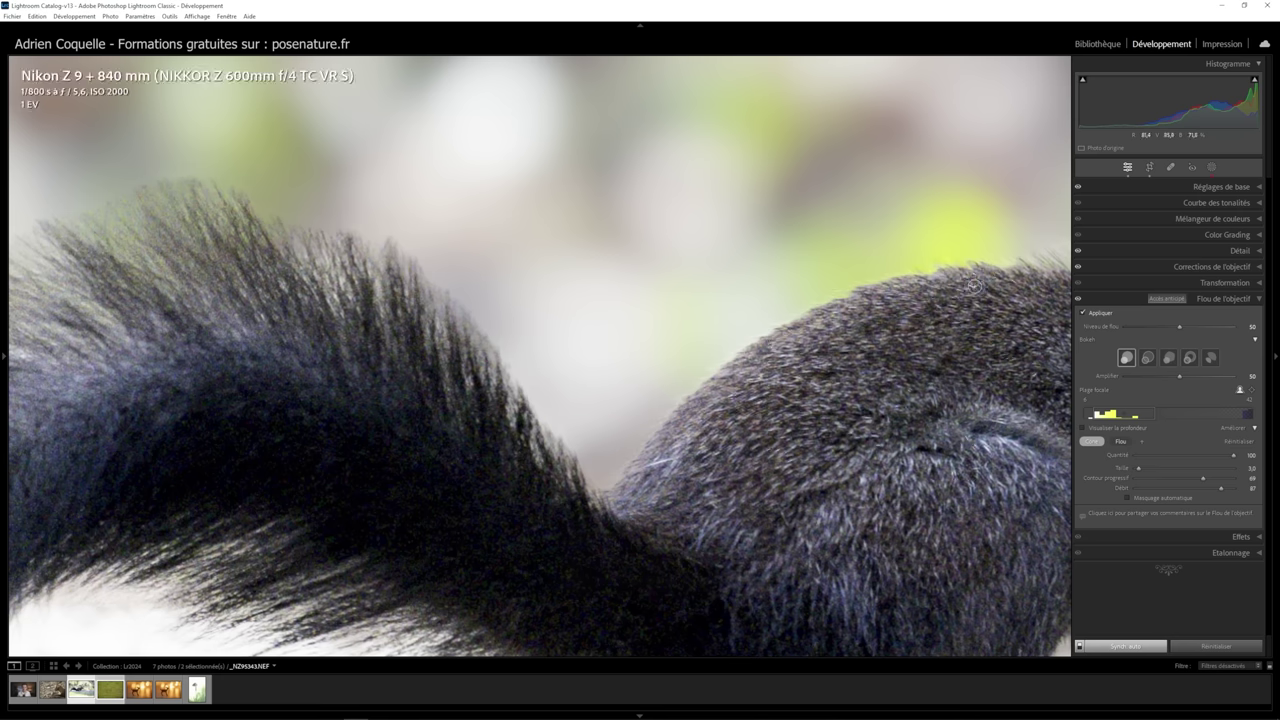
pyautogui.moveTo(964, 301); pyautogui.dragTo(849, 306)
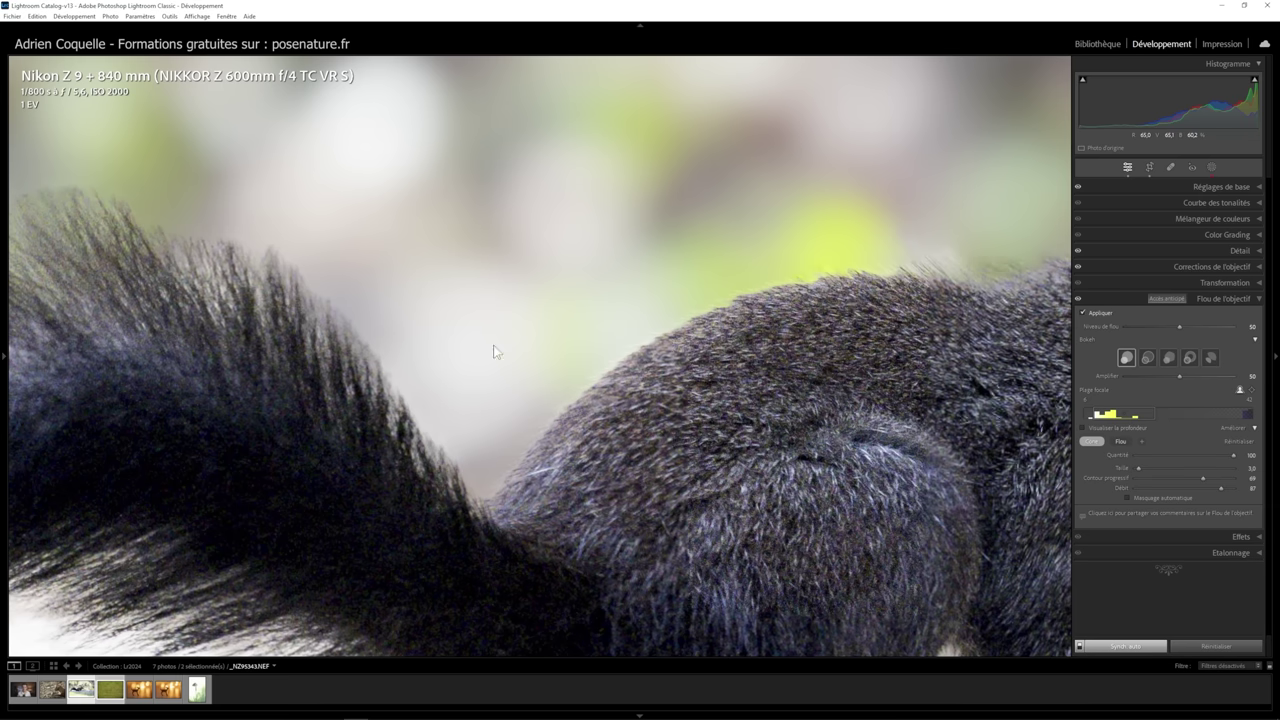
pyautogui.press(']')
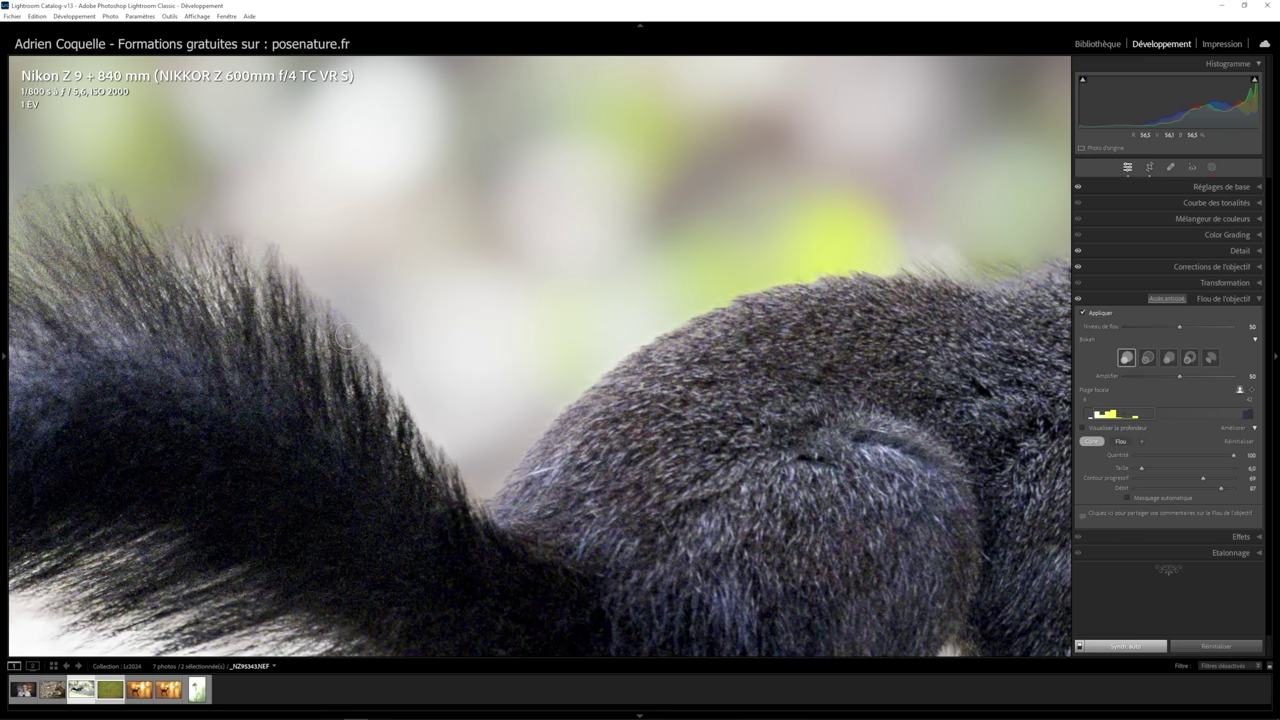
pyautogui.moveTo(345, 338); pyautogui.dragTo(283, 344)
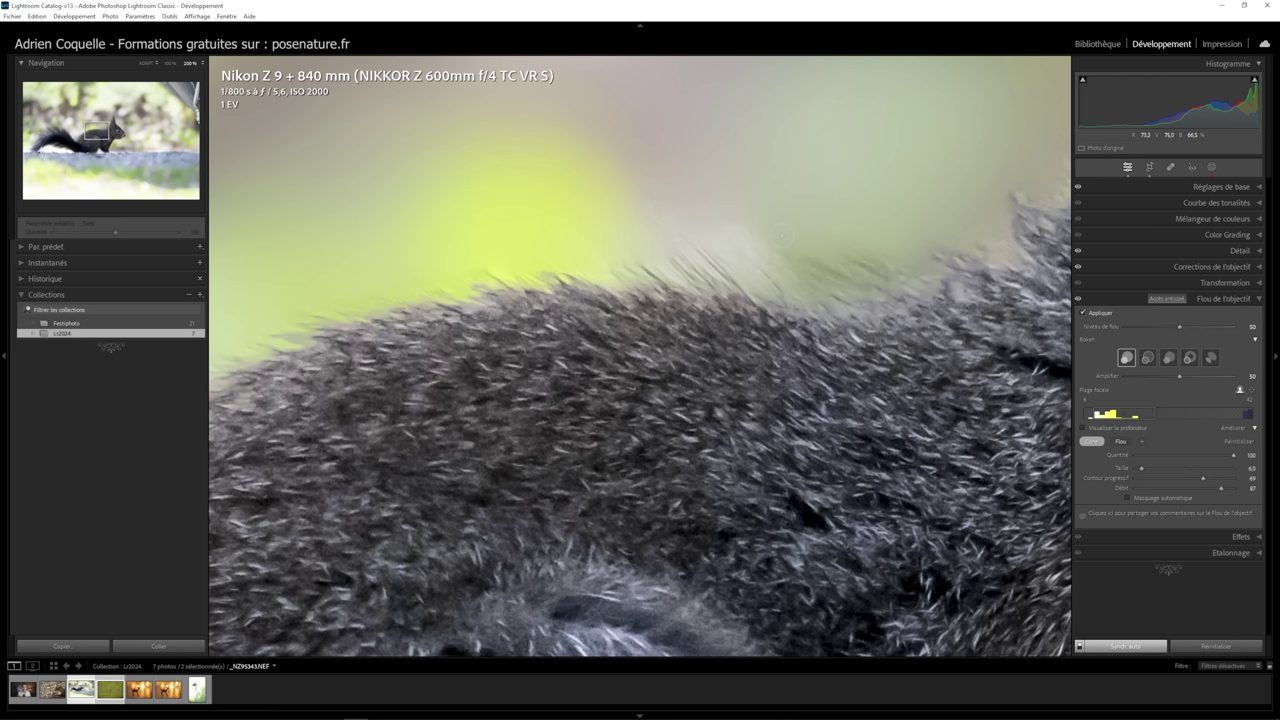
pyautogui.click(1121, 442)
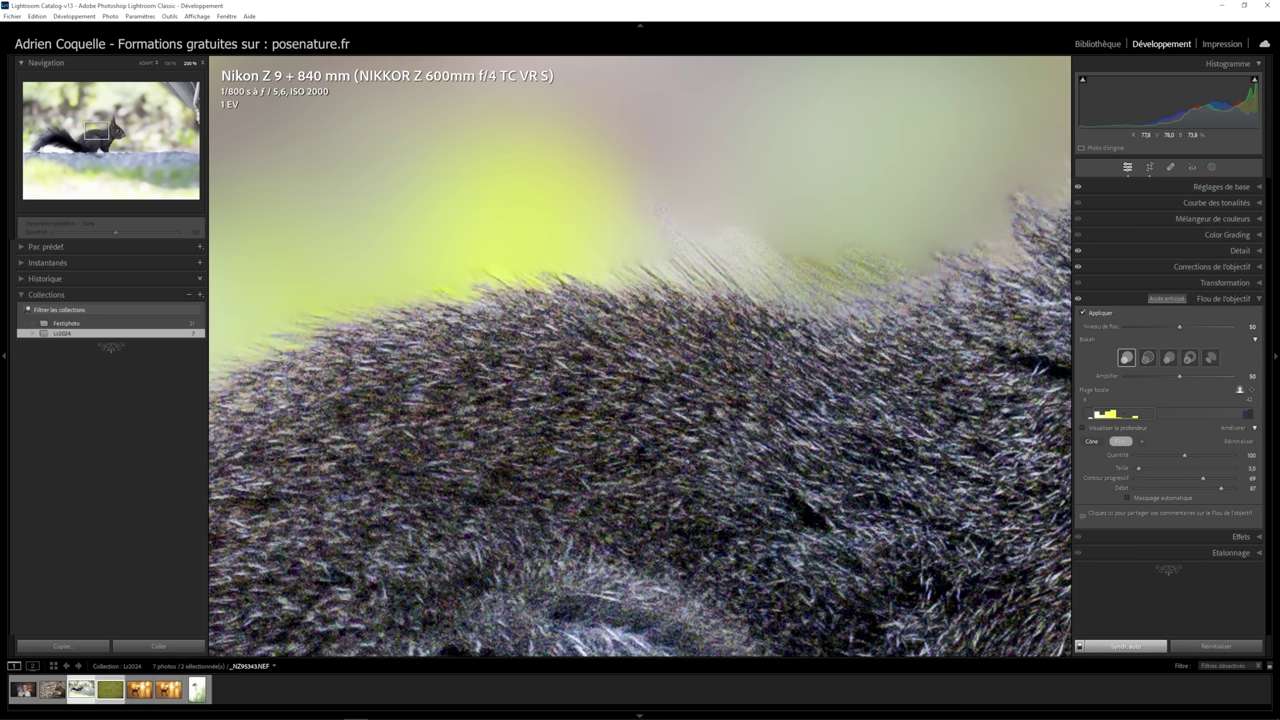
pyautogui.press('Right')
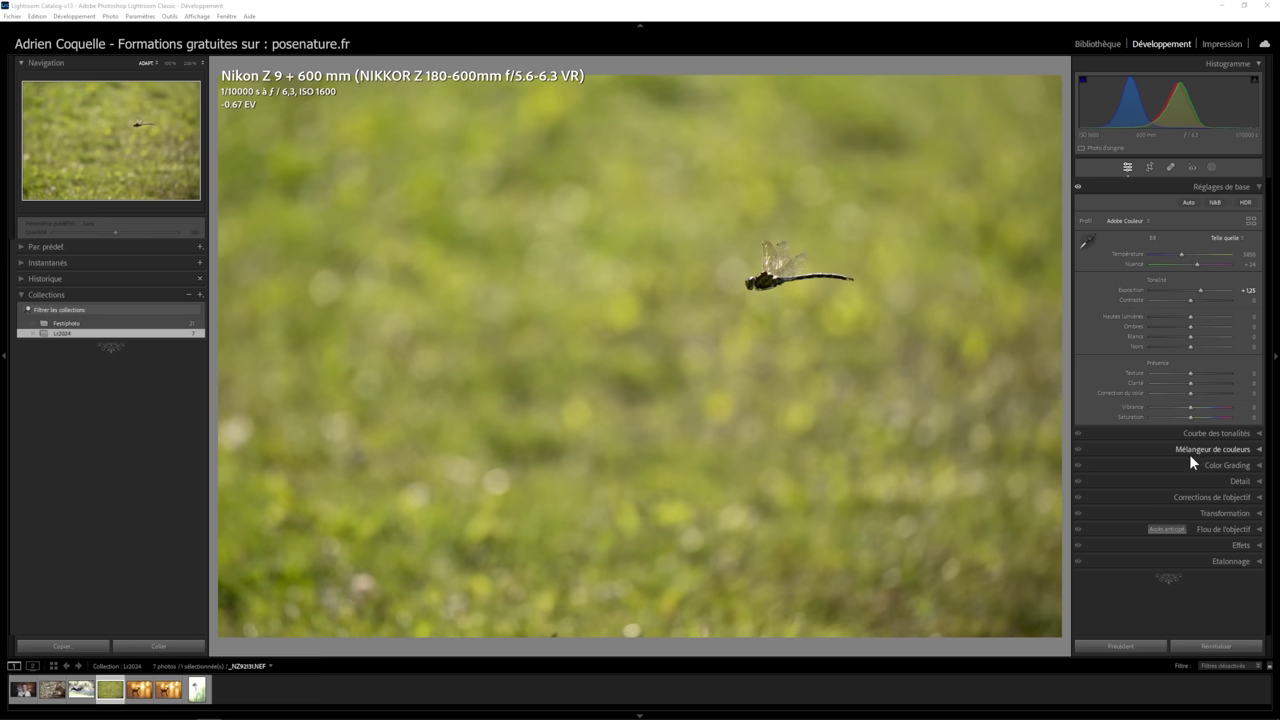
# - Apply AI Lens Blur to the dragonfly photo and view it at 200% with the left panel hidden
pyautogui.click(1250, 529)
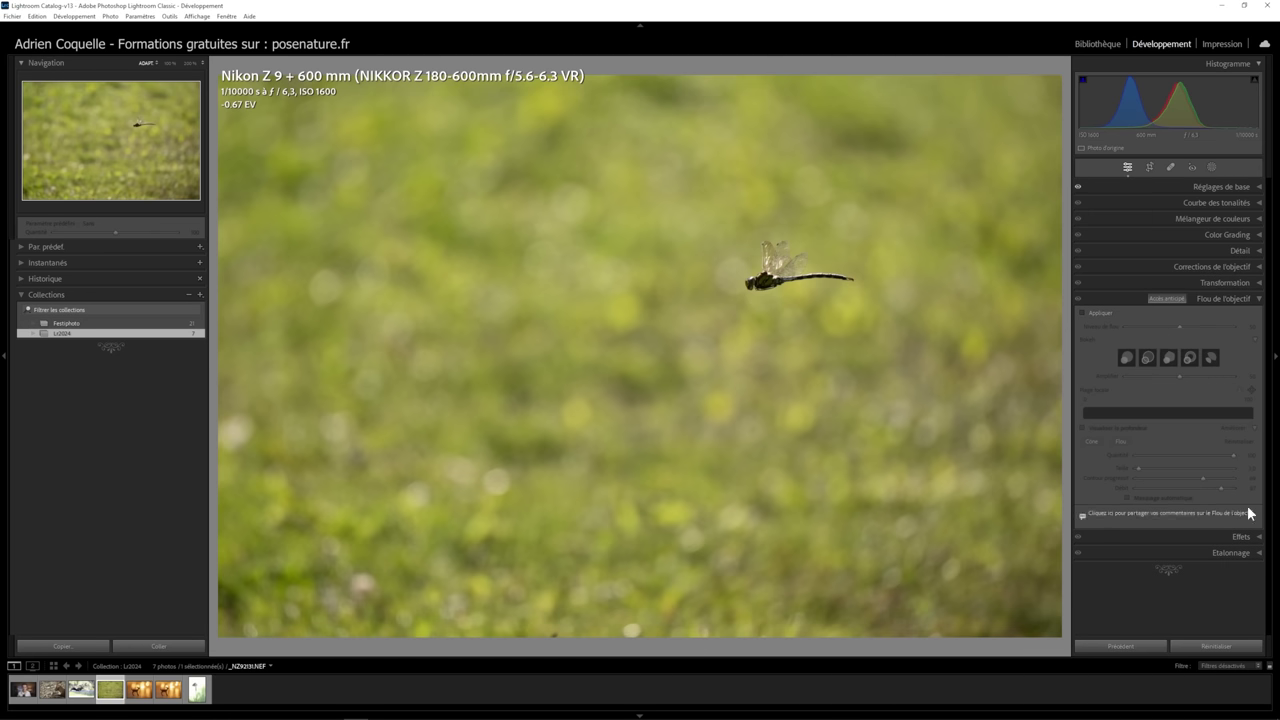
pyautogui.click(1083, 313)
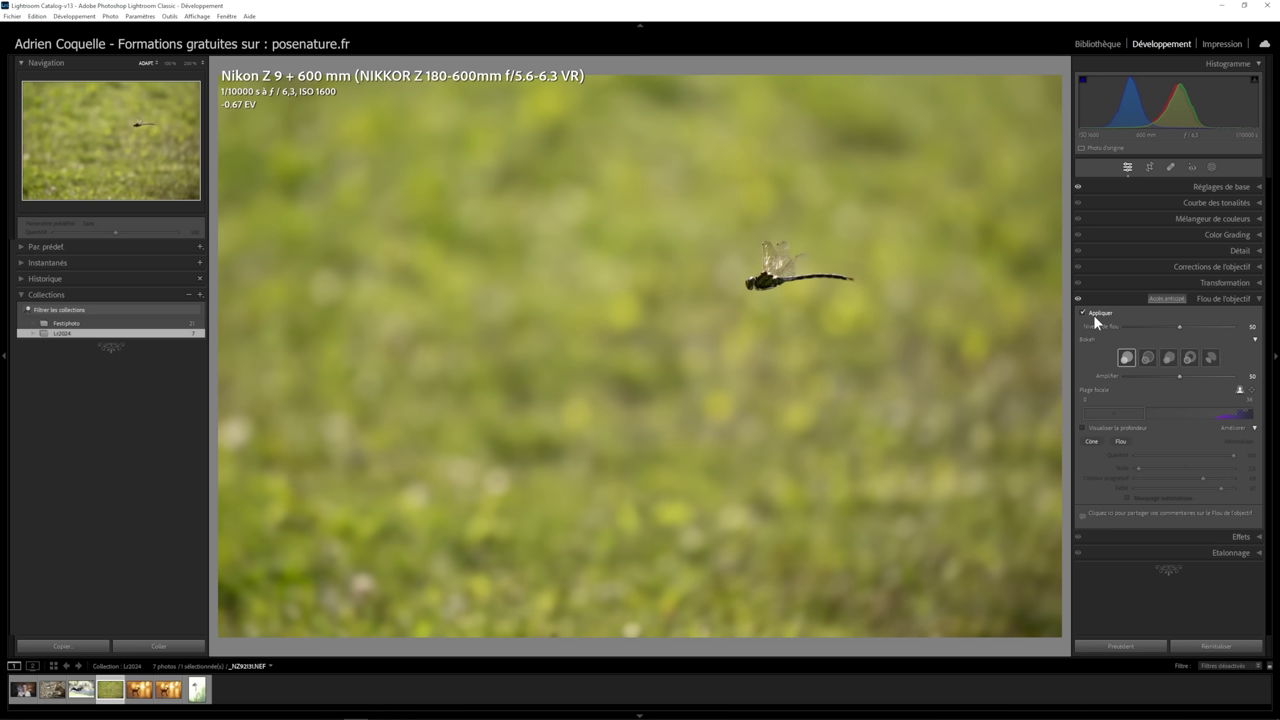
pyautogui.click(812, 270)
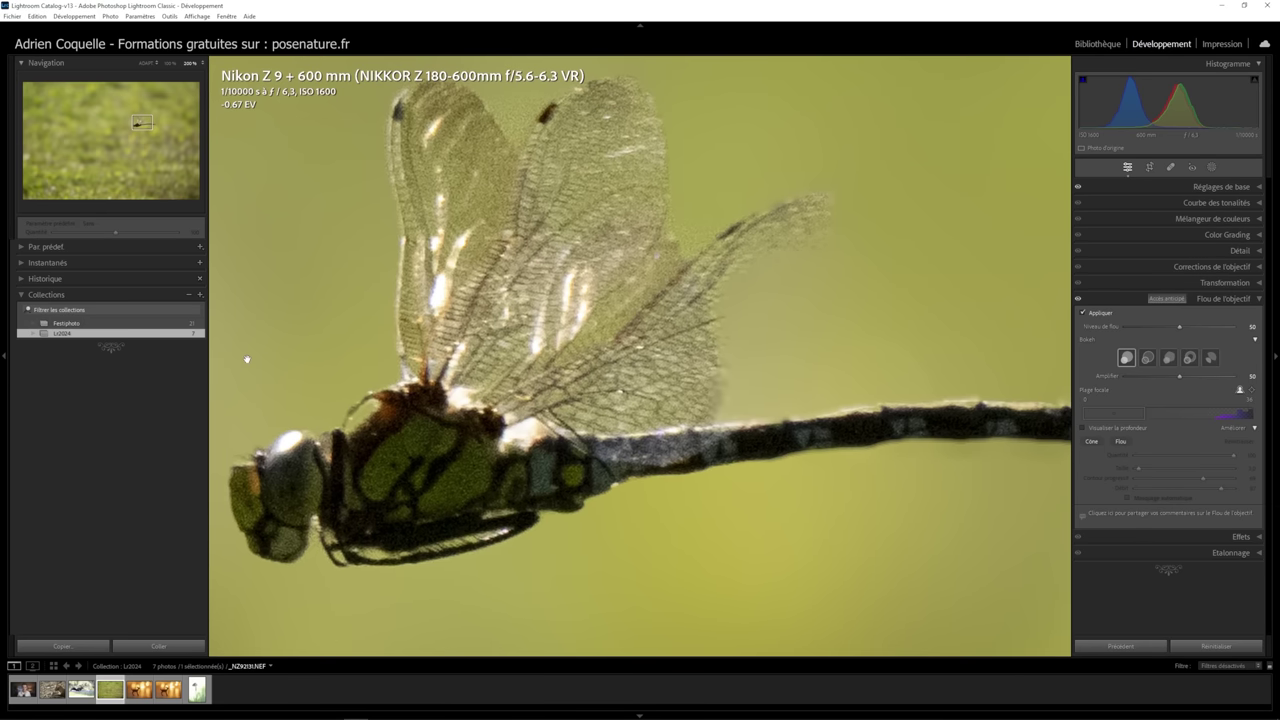
pyautogui.click(4, 360)
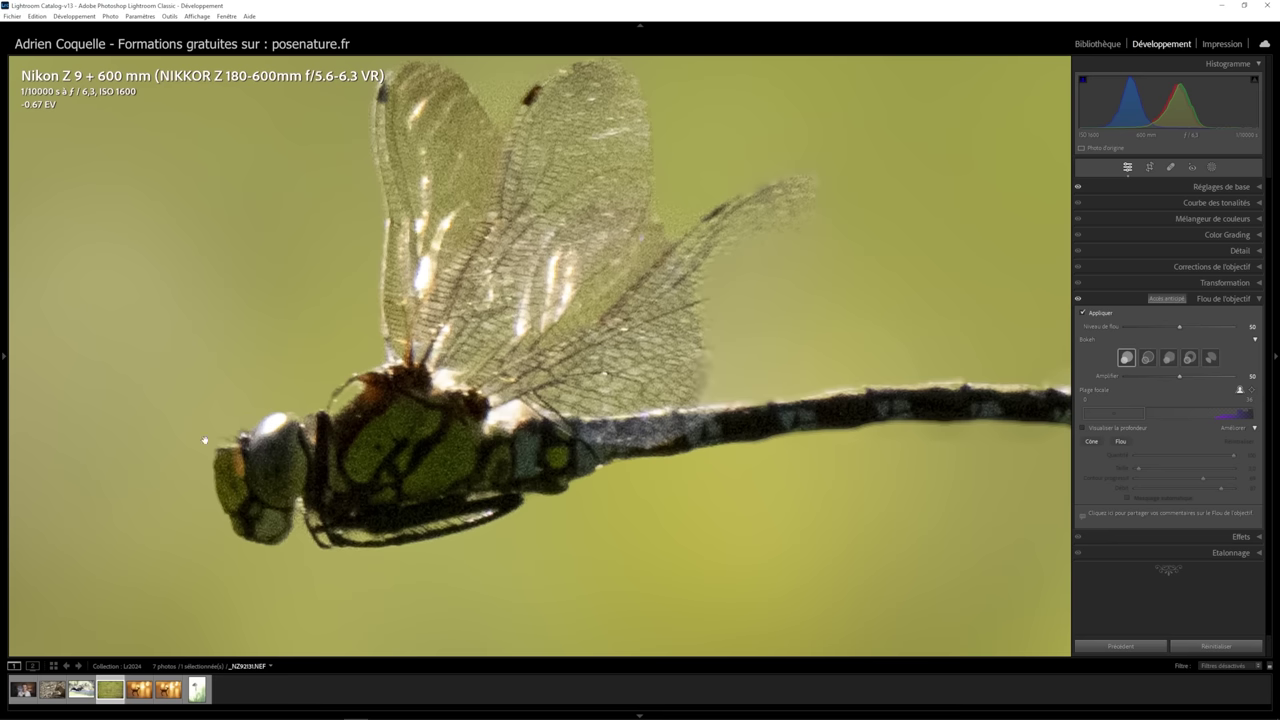
# - Pan across the zoomed dragonfly, comparing it with Lens Blur off and on
pyautogui.moveTo(888, 390); pyautogui.dragTo(795, 392)
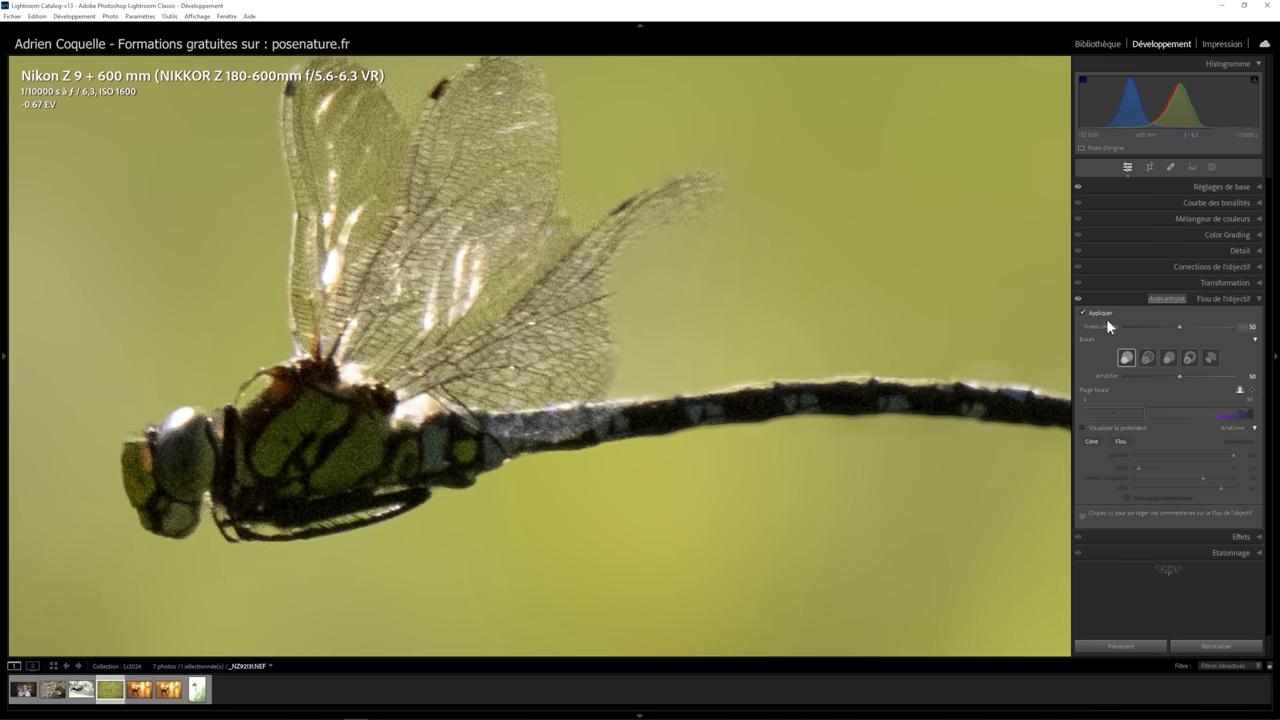
pyautogui.click(1079, 300)
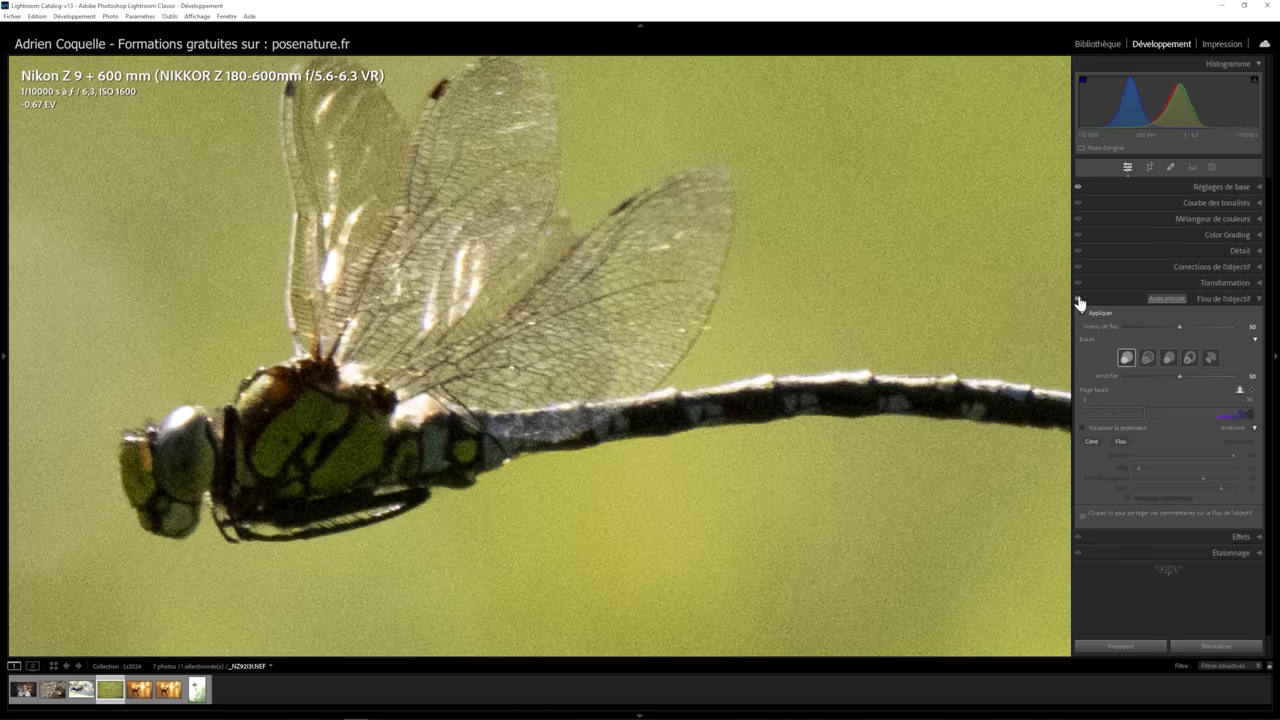
pyautogui.click(1079, 300)
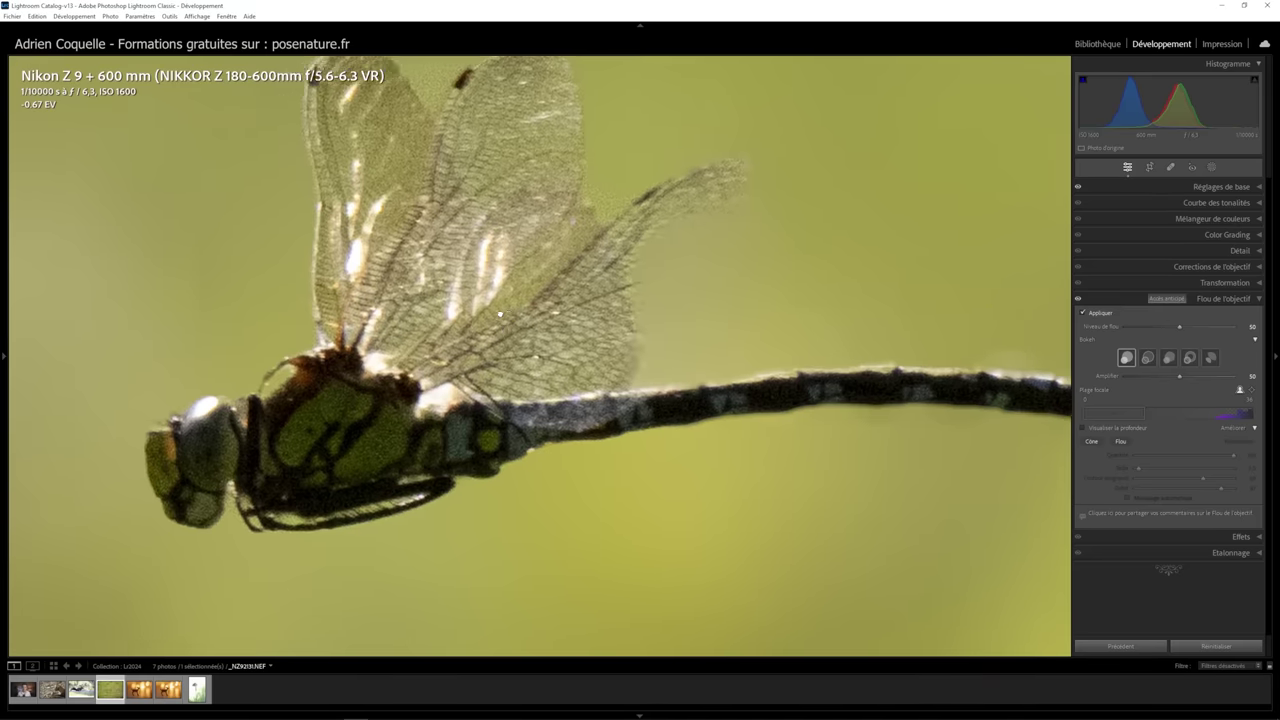
pyautogui.moveTo(499, 313); pyautogui.dragTo(472, 296)
pyautogui.click(1092, 442)
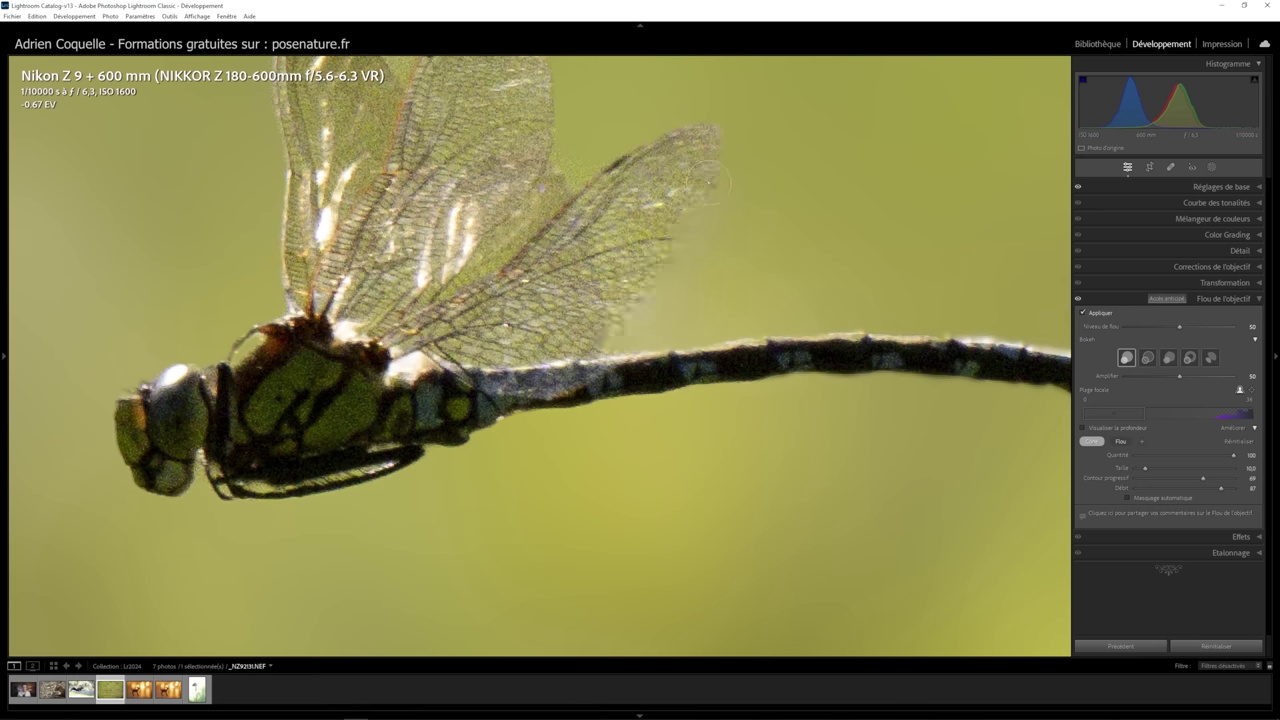
# - Paint the dragonfly's eye and tail tip sharp, undo the last stroke, and fit the photo
pyautogui.scroll(-5, 177, 384)
pyautogui.moveTo(172, 381)
pyautogui.mouseDown()
pyautogui.moveTo(128, 400)
pyautogui.moveTo(140, 390)
pyautogui.mouseUp()
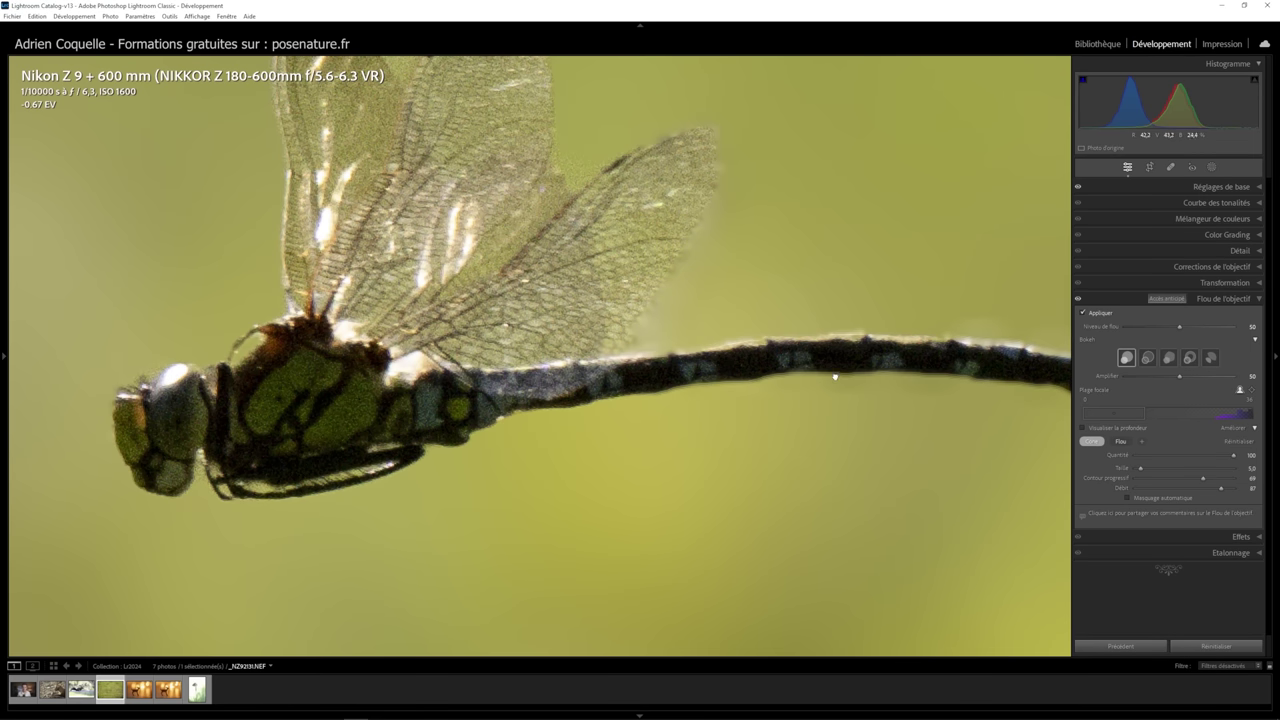
pyautogui.moveTo(843, 374); pyautogui.dragTo(573, 404)
pyautogui.moveTo(816, 400)
pyautogui.mouseDown()
pyautogui.moveTo(855, 413)
pyautogui.moveTo(830, 415)
pyautogui.mouseUp()
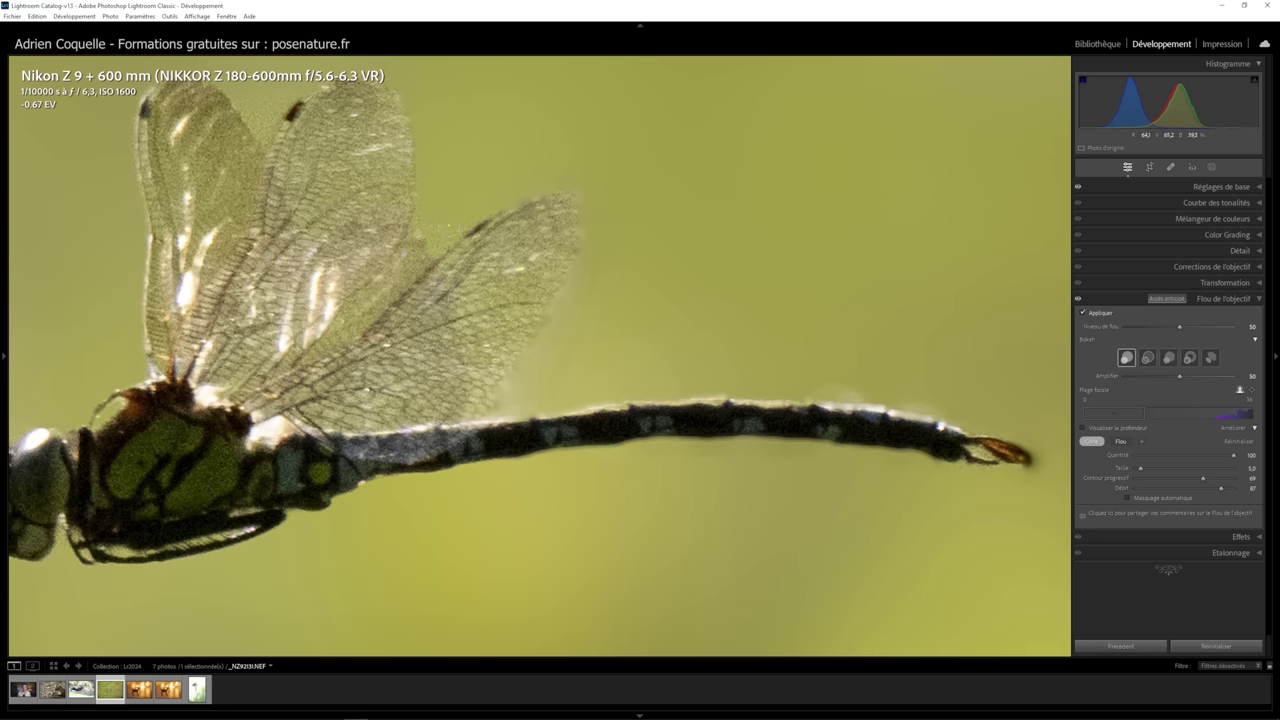
pyautogui.press('alt')
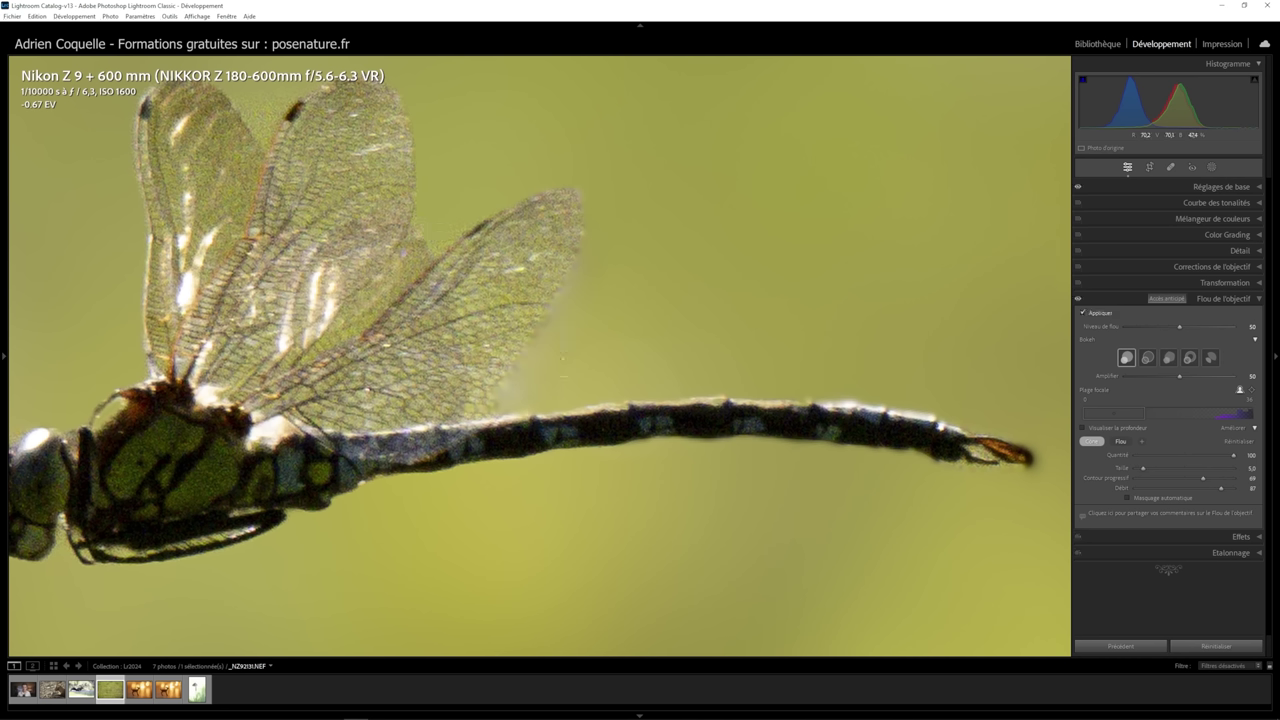
pyautogui.hotkey('ctrl', 'z')
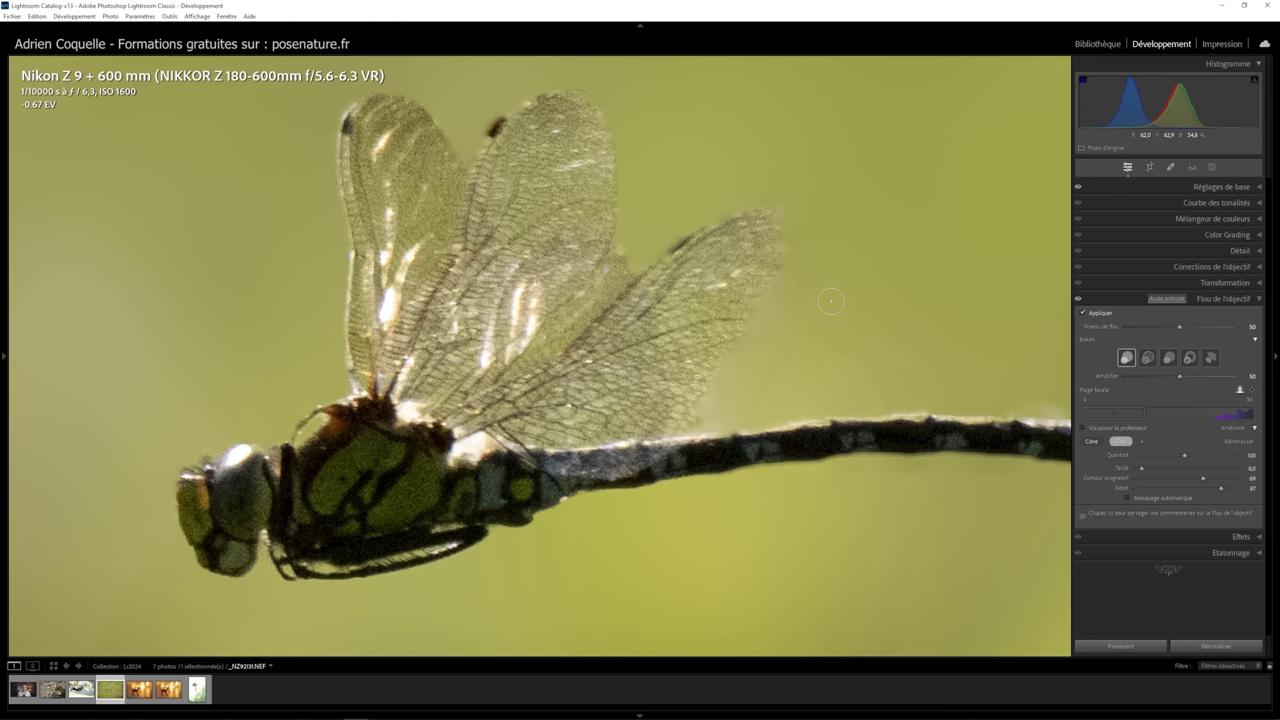
pyautogui.press('z')
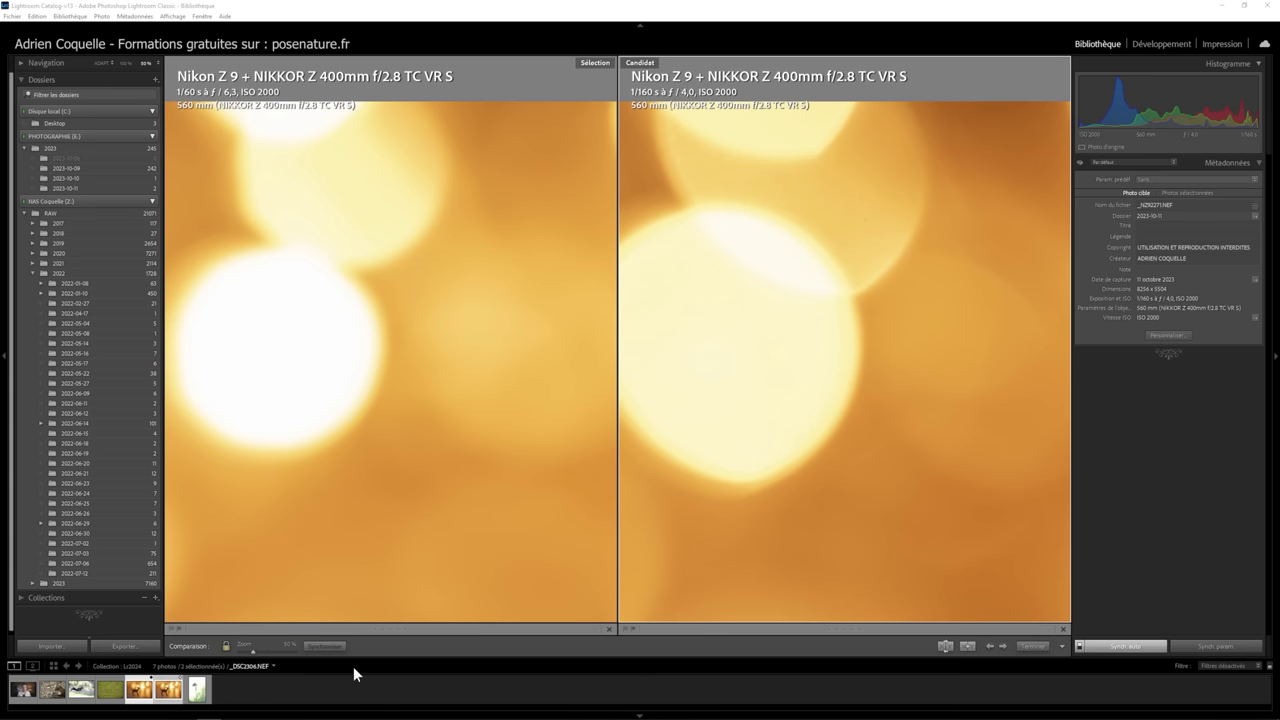
# - Bring the fawn photo back into Develop with the Basic panel expanded and the view fitted
pyautogui.click(1158, 45)
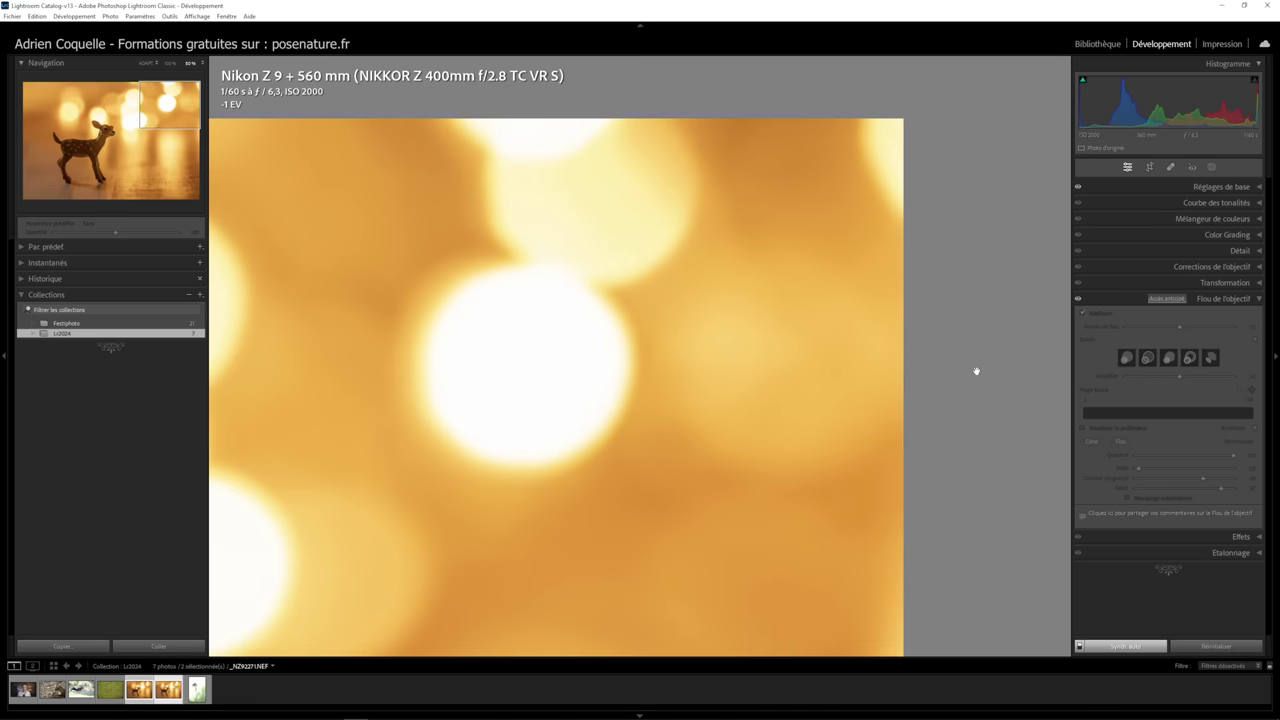
pyautogui.click(1257, 189)
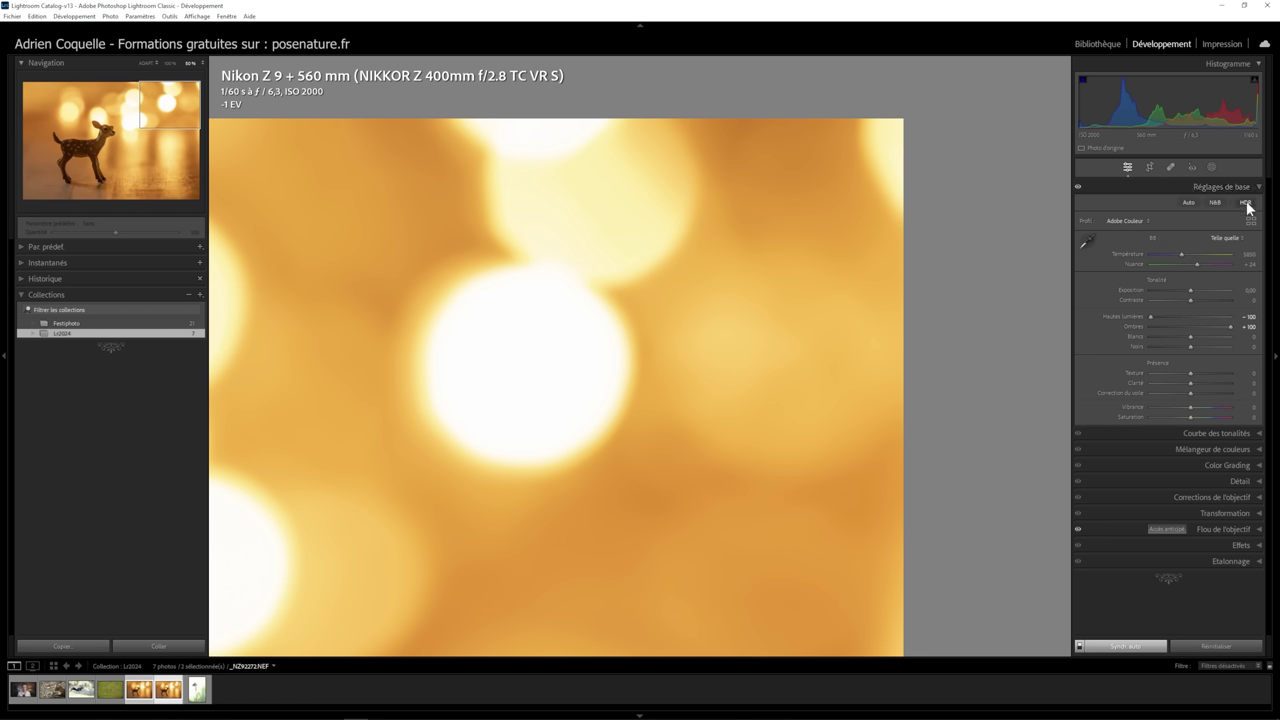
pyautogui.press('z')
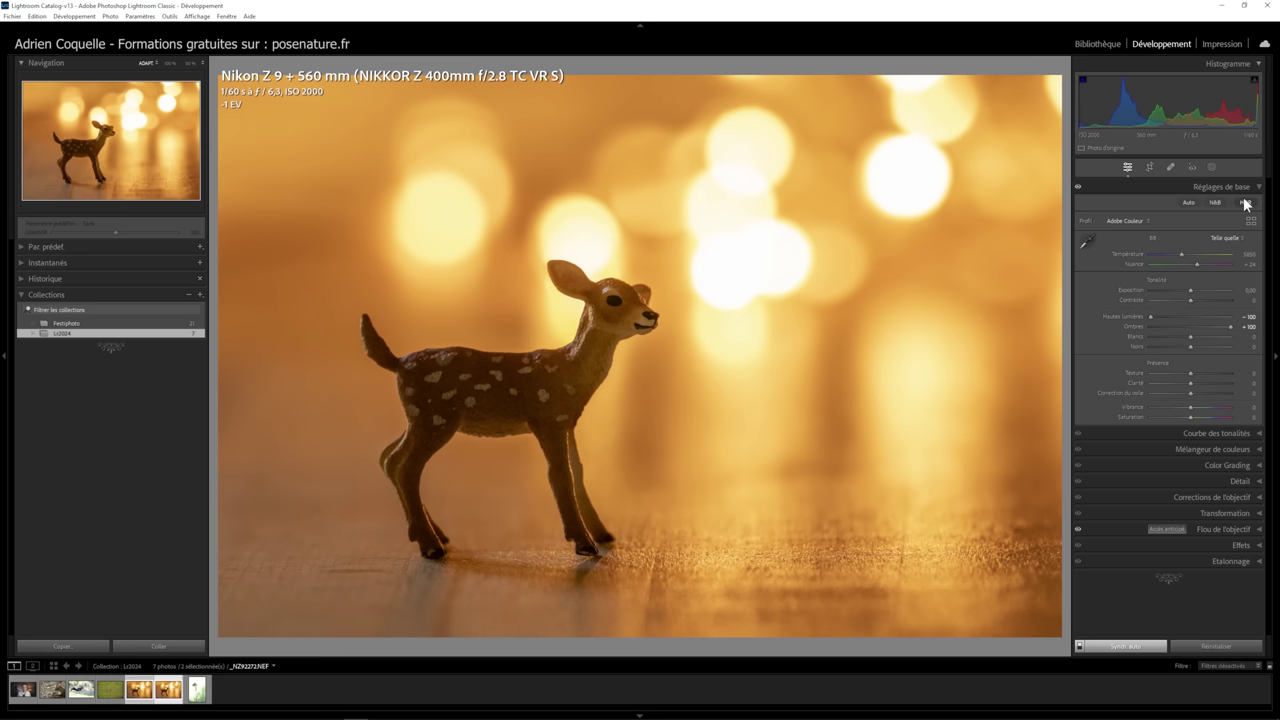
# - Turn HDR editing on and back off, then switch to the butterfly photo
pyautogui.click(1245, 203)
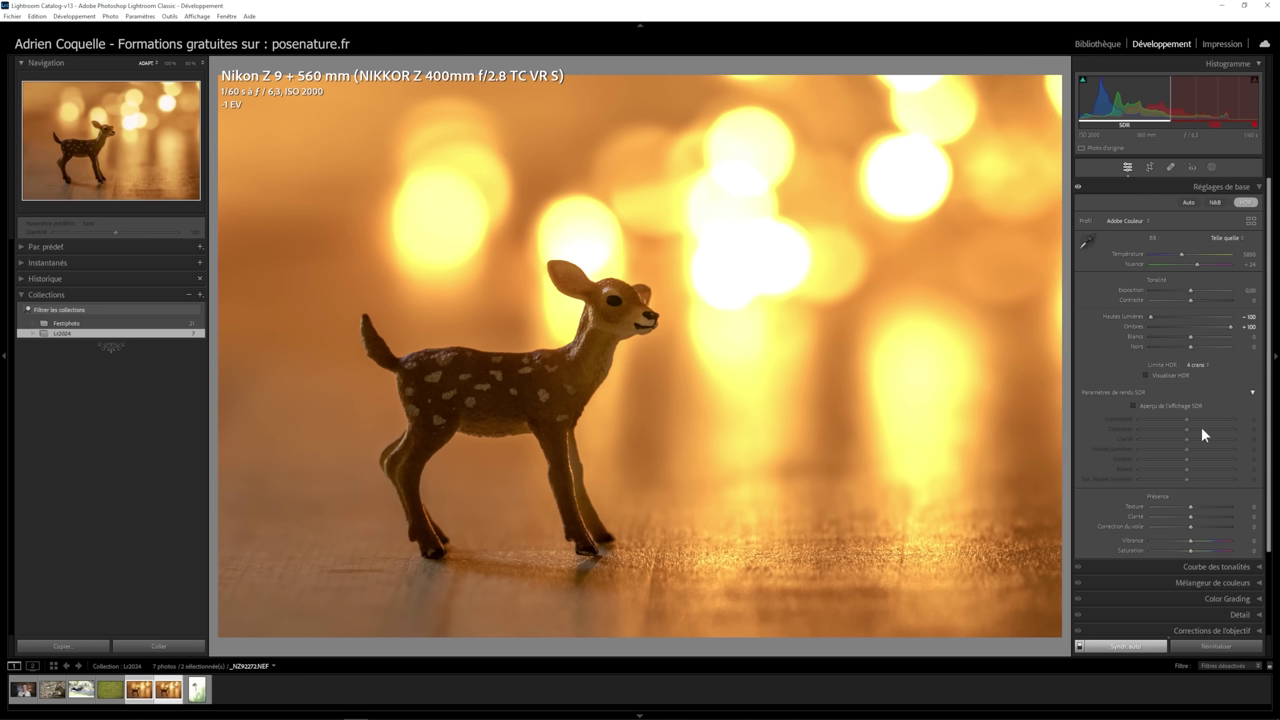
pyautogui.click(1245, 202)
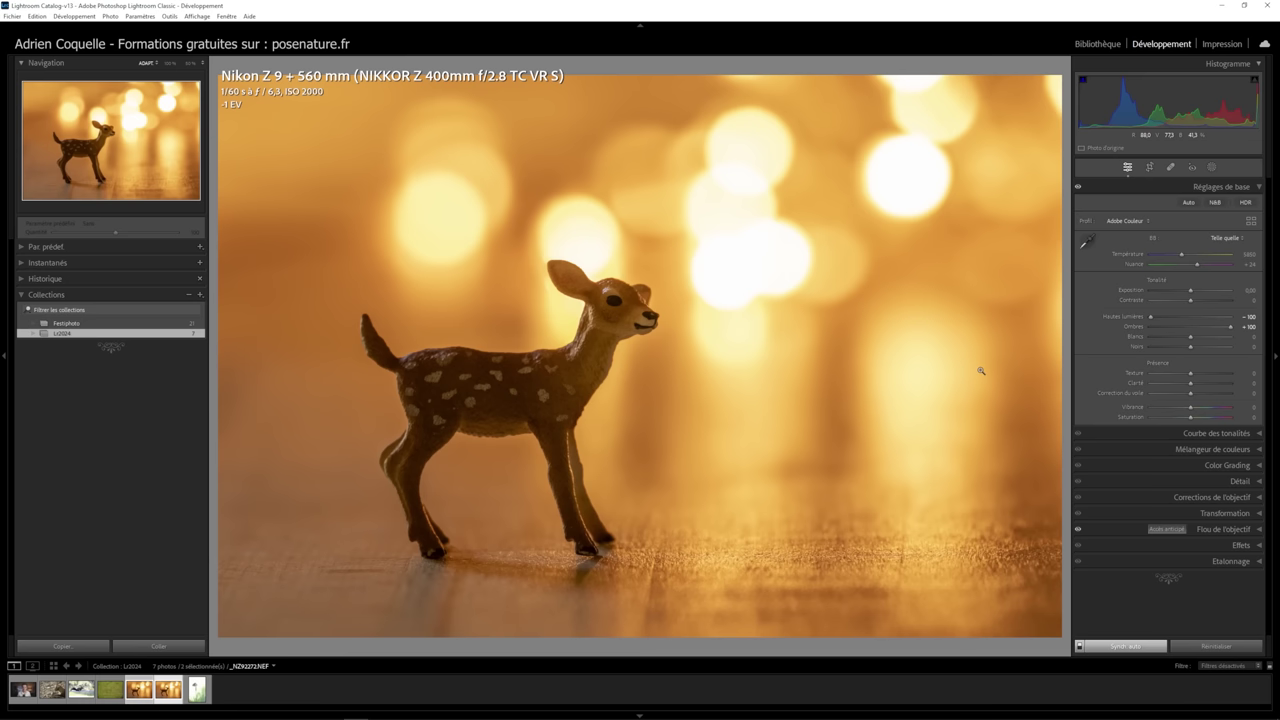
pyautogui.click(198, 692)
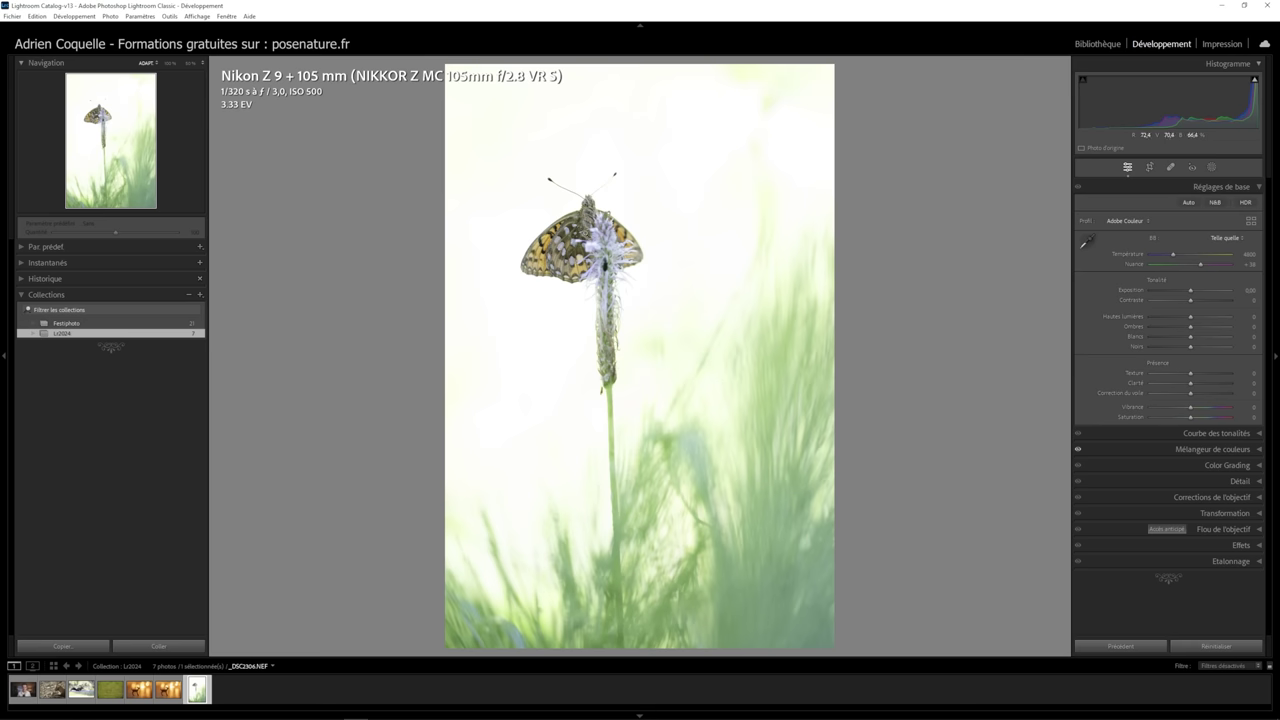
# - Inspect the butterfly at 100%, fit the view, then zoom back in on the wing
pyautogui.click(586, 229)
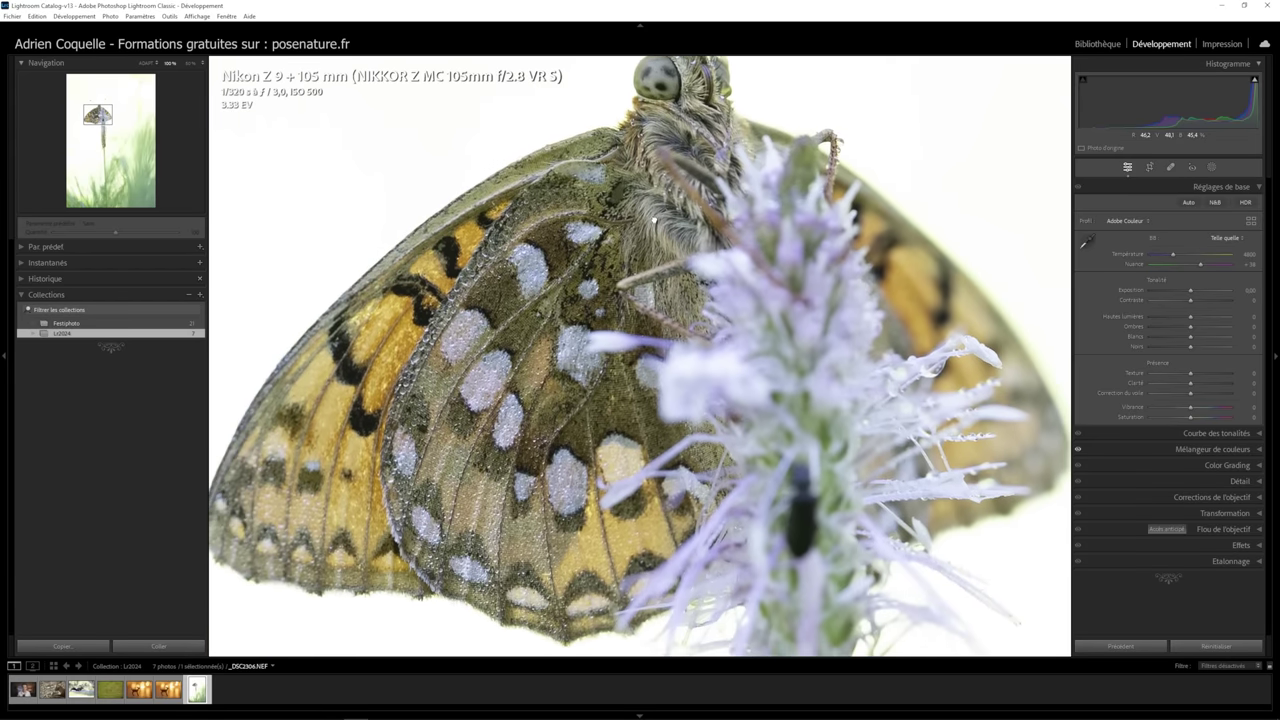
pyautogui.moveTo(641, 278); pyautogui.dragTo(640, 260)
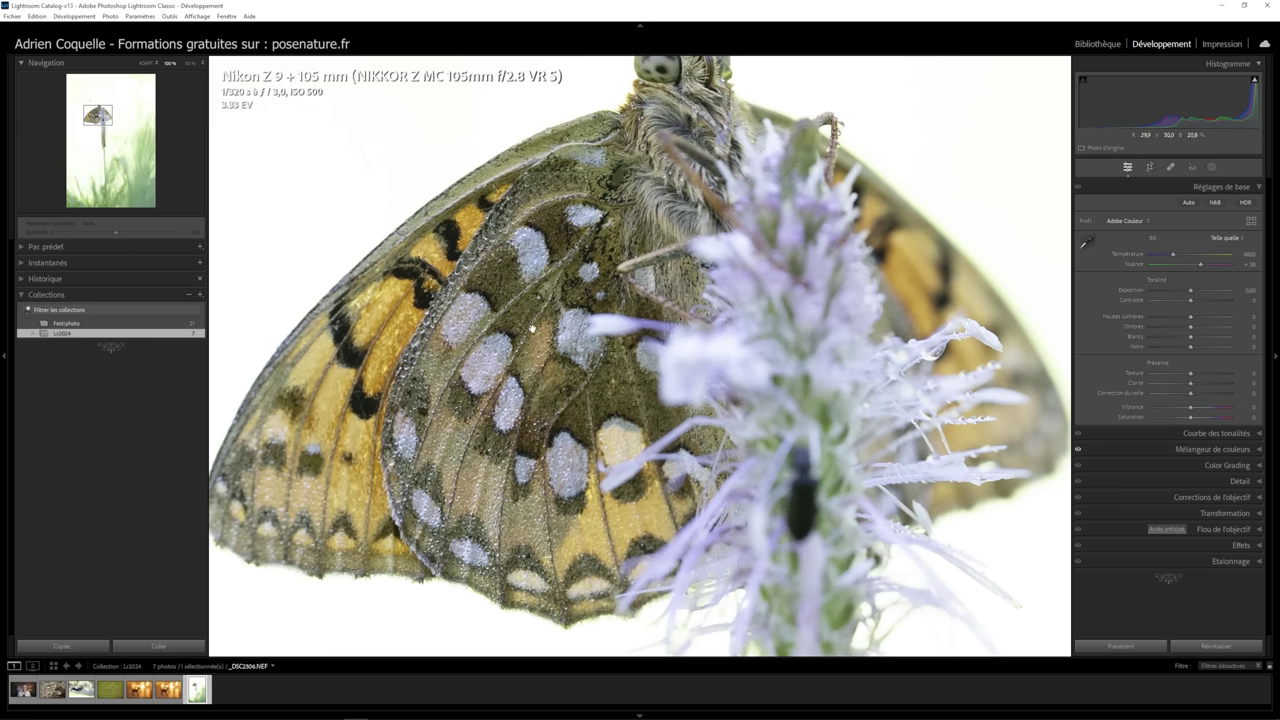
pyautogui.moveTo(525, 354); pyautogui.dragTo(494, 418)
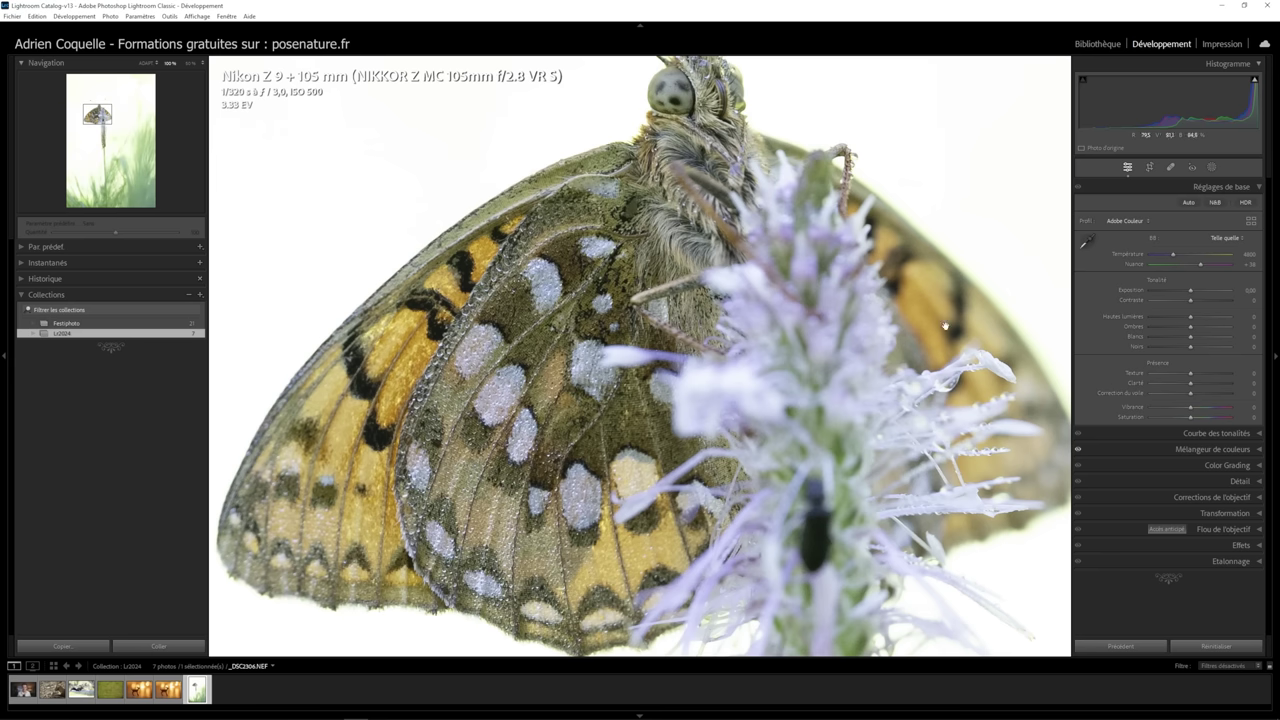
pyautogui.moveTo(870, 350); pyautogui.dragTo(843, 395)
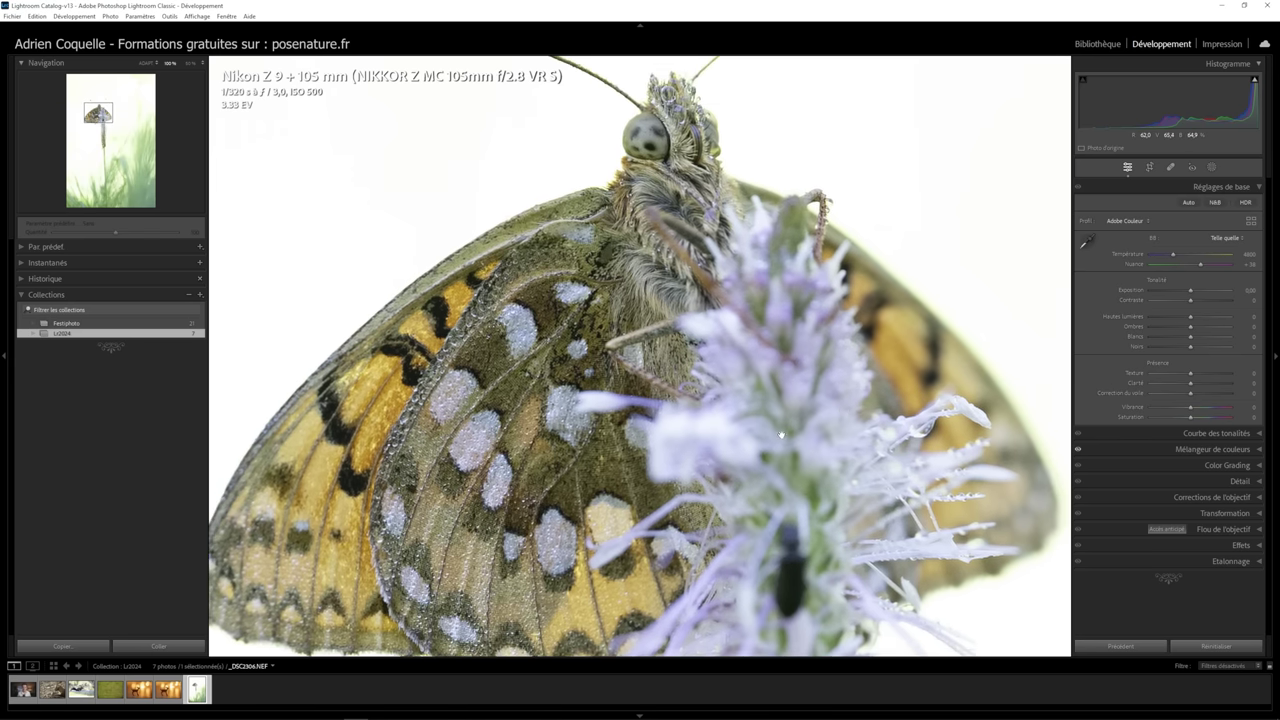
pyautogui.click(782, 434)
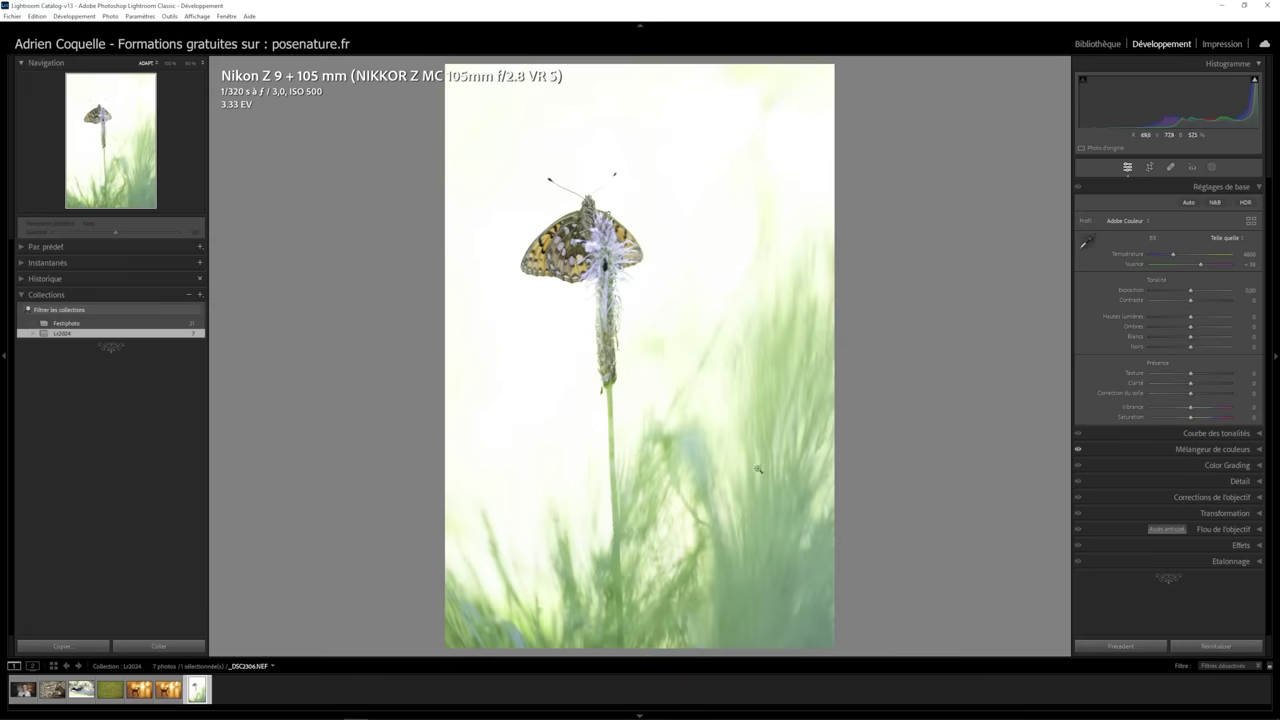
pyautogui.click(576, 258)
pyautogui.moveTo(594, 286); pyautogui.dragTo(580, 272)
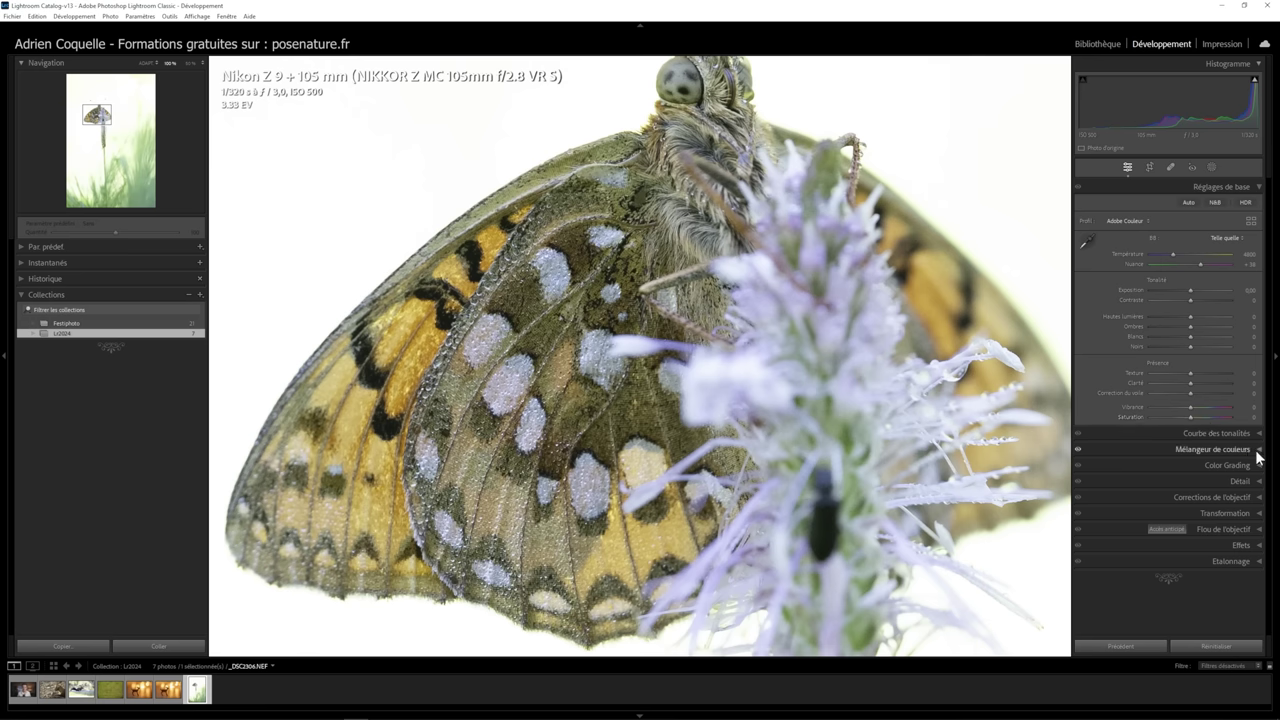
# - Browse the Color Mixer's Saturation and Hue sliders, resetting the Green slider
pyautogui.click(1260, 452)
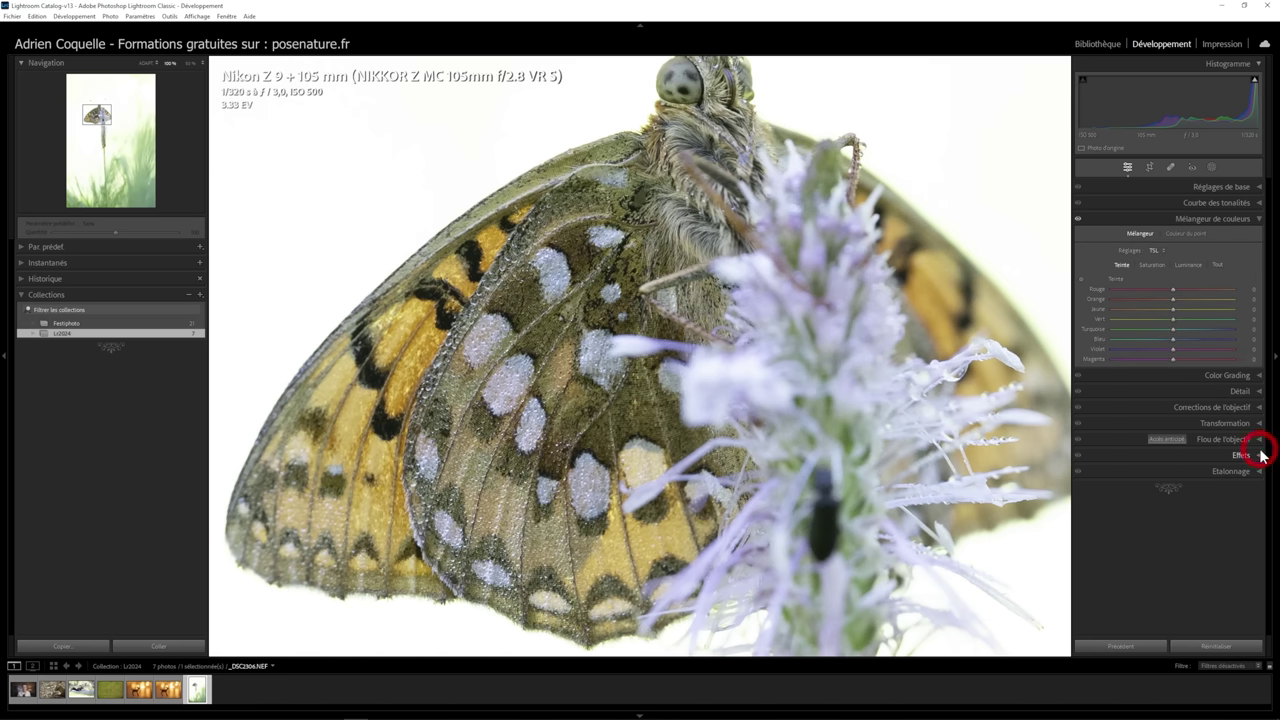
pyautogui.click(1153, 264)
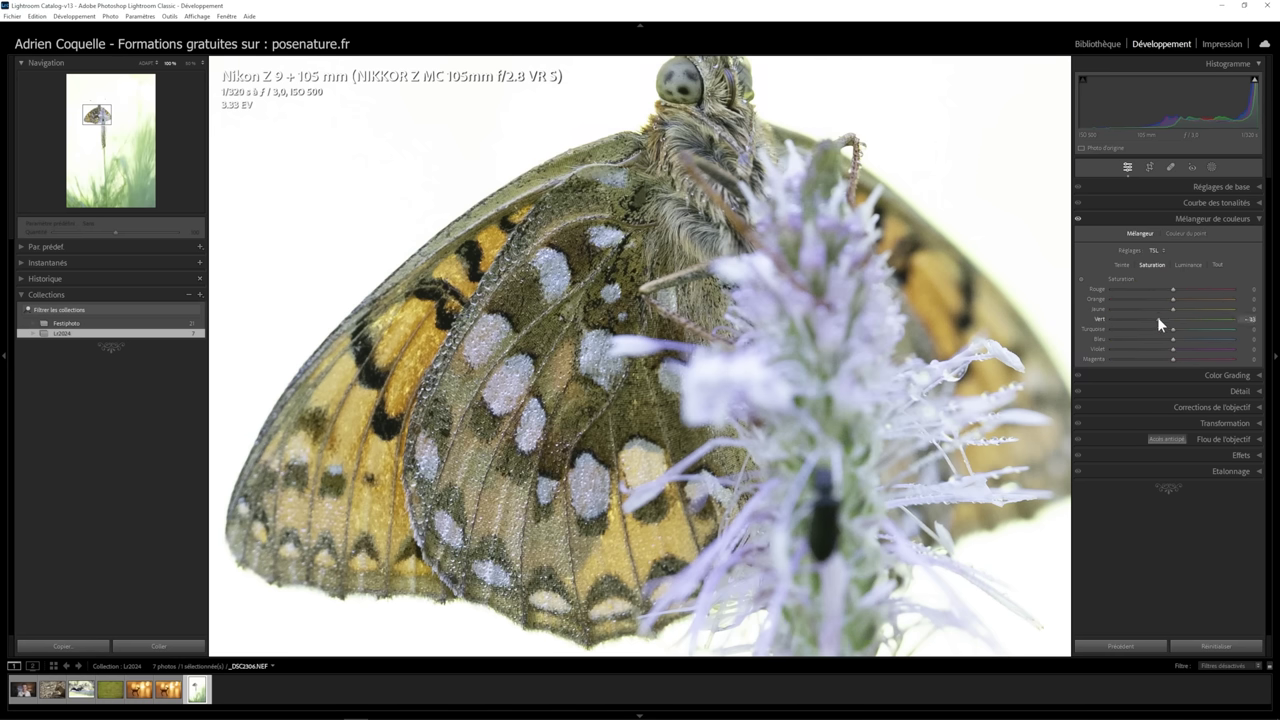
pyautogui.click(1122, 265)
pyautogui.doubleClick(1136, 321)
# - Drag Green luminance to about -34, reset it to 0, and show the Point Color controls
pyautogui.click(1188, 265)
pyautogui.moveTo(1173, 319); pyautogui.dragTo(1140, 321)
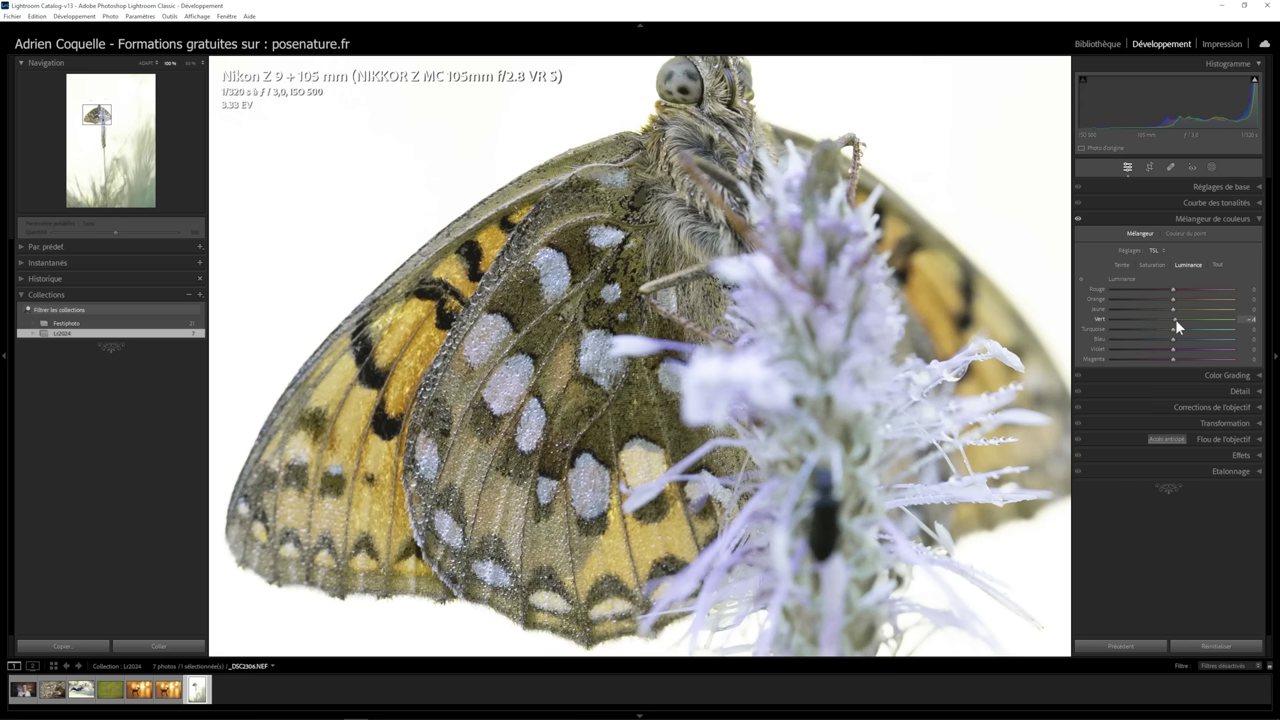
pyautogui.doubleClick(1140, 320)
pyautogui.click(1187, 233)
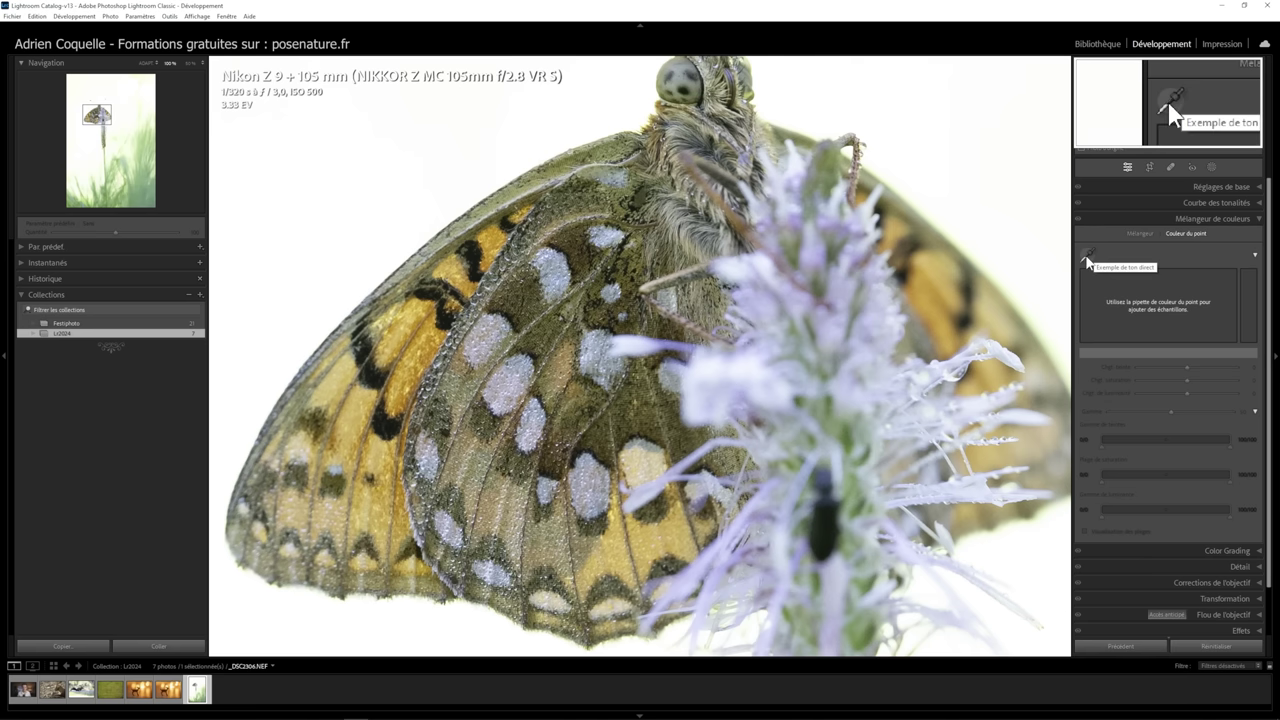
# - Sample the olive wing colour in Point Color and shift it to hue -22, saturation 7
pyautogui.click(1087, 259)
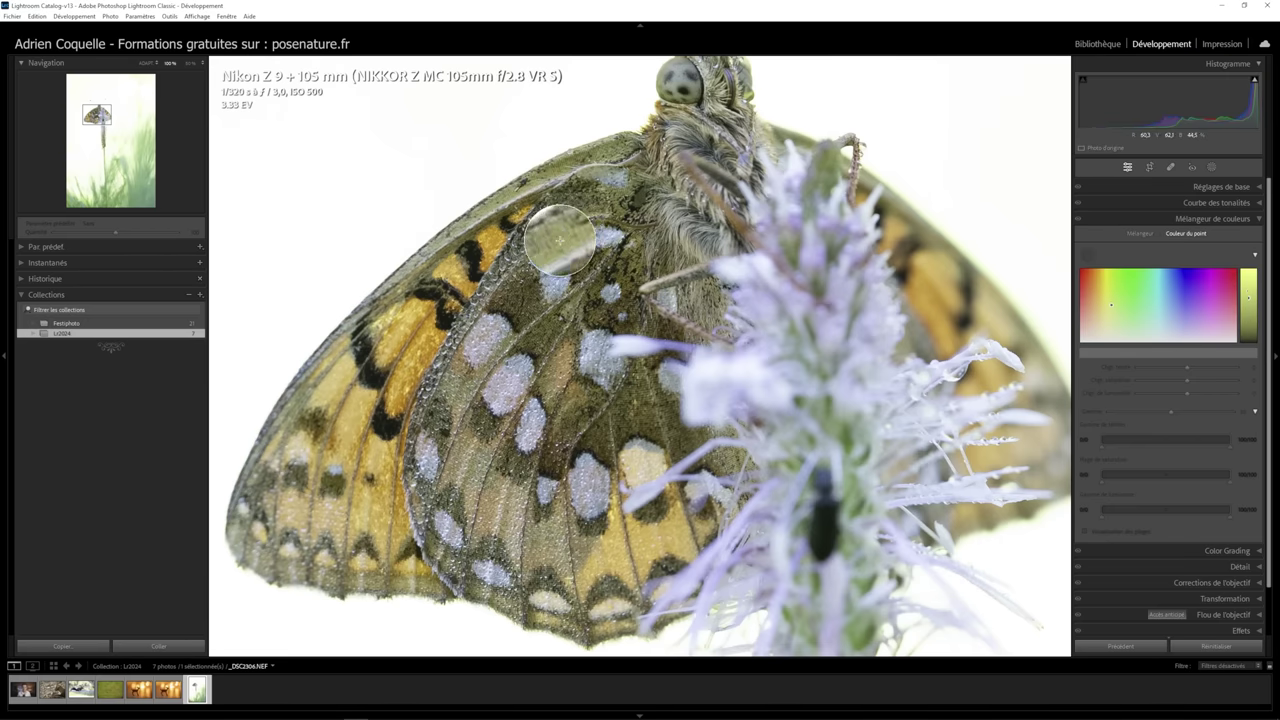
pyautogui.click(560, 240)
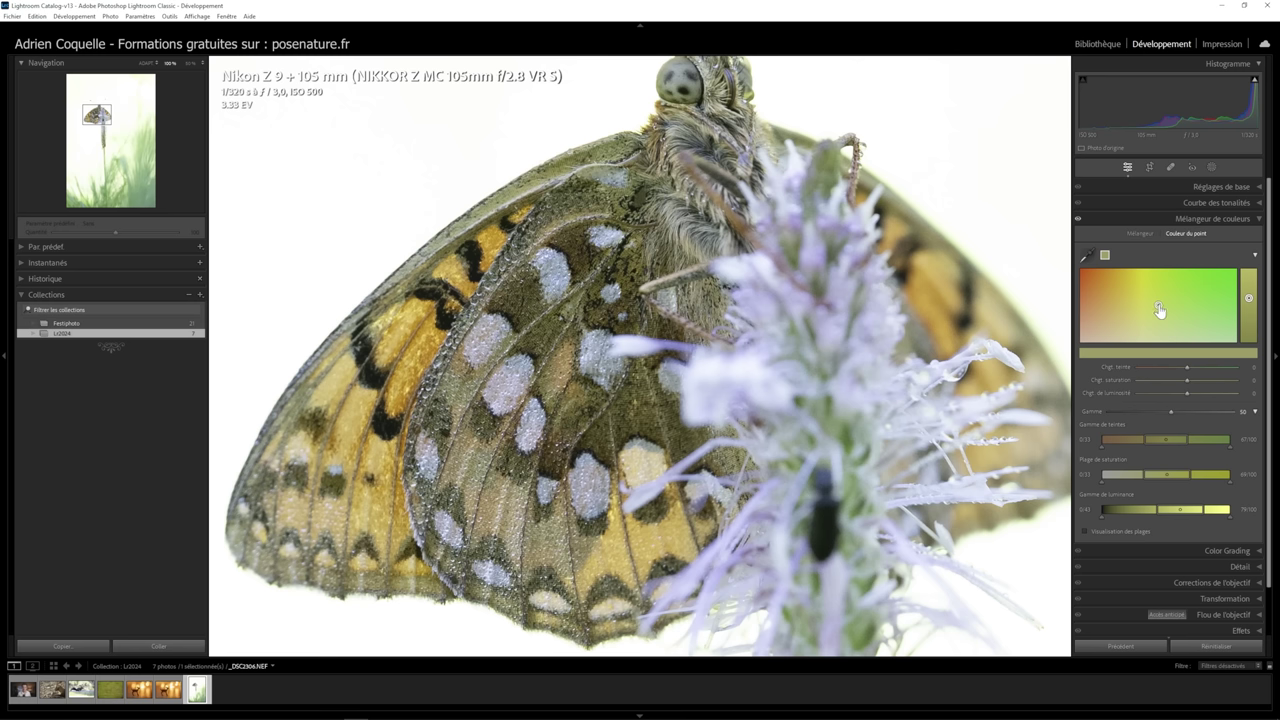
pyautogui.moveTo(1159, 310); pyautogui.dragTo(1135, 312)
pyautogui.moveTo(1135, 310); pyautogui.dragTo(1134, 308)
pyautogui.click(1088, 255)
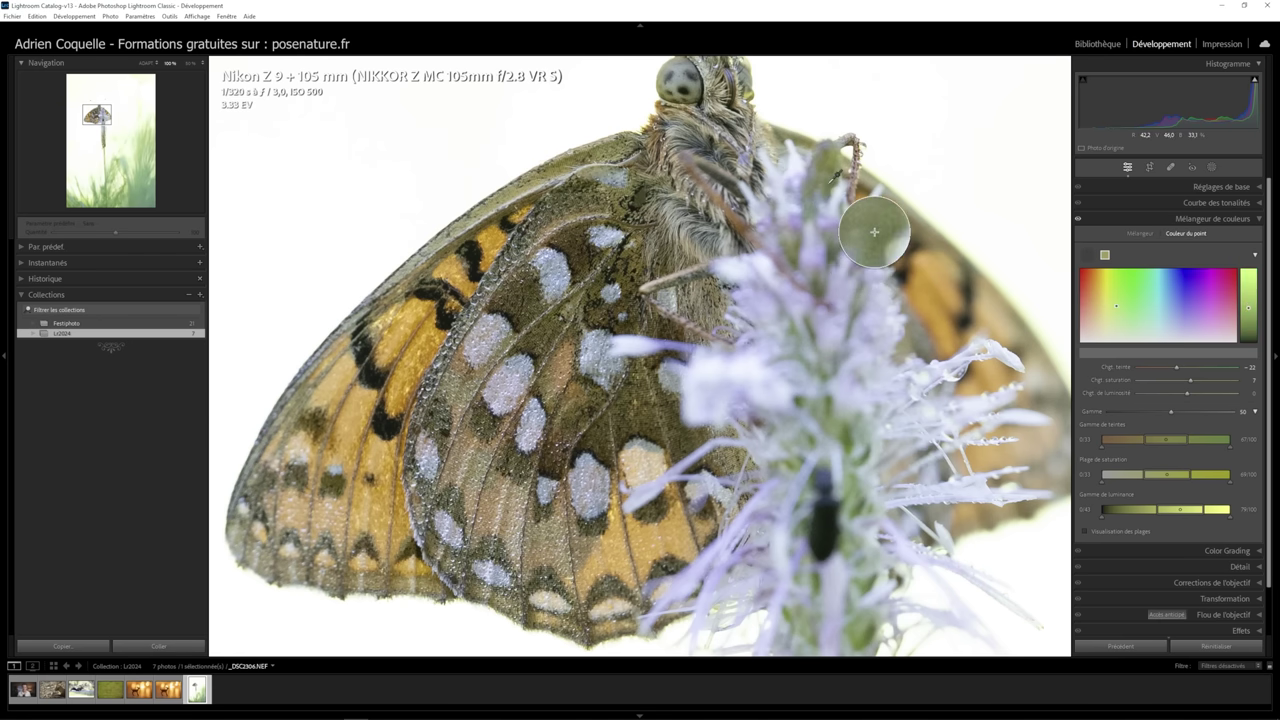
# - Add a second colour sample near the right wing with a hue shift and boosted saturation
pyautogui.click(874, 232)
pyautogui.moveTo(1155, 312); pyautogui.dragTo(1142, 307)
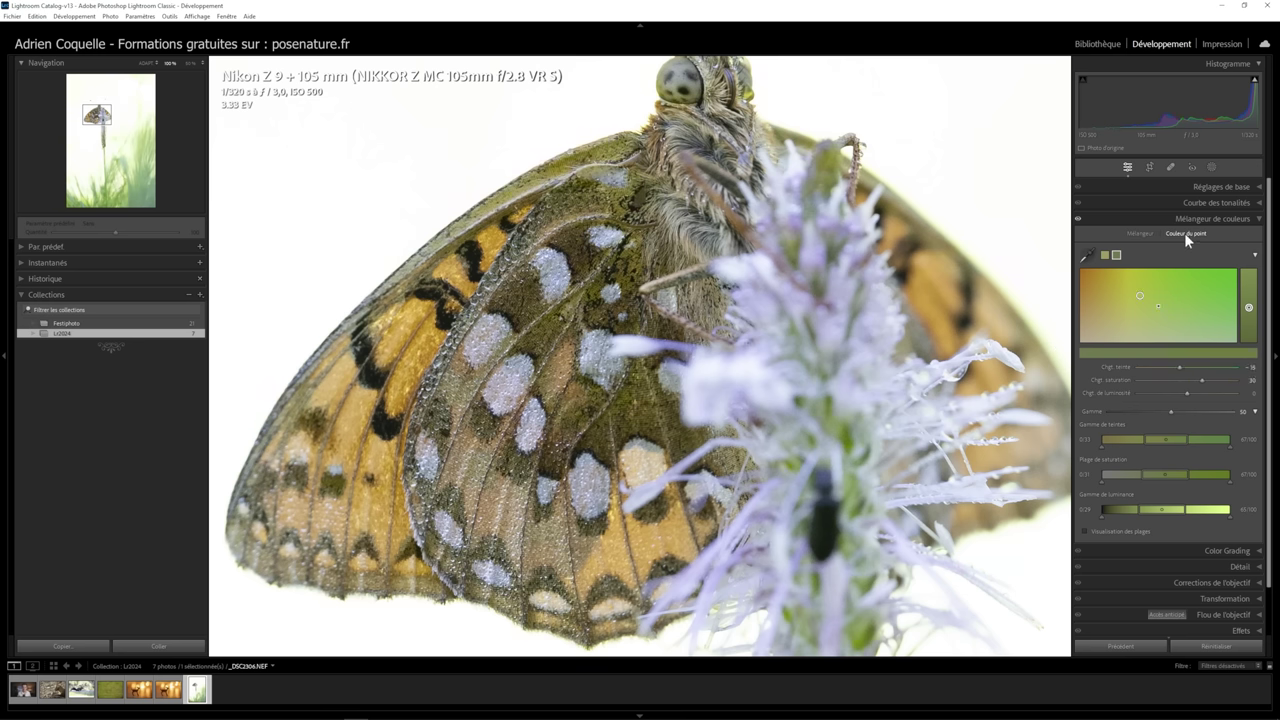
pyautogui.moveTo(1140, 296); pyautogui.dragTo(1160, 311)
pyautogui.click(1105, 255)
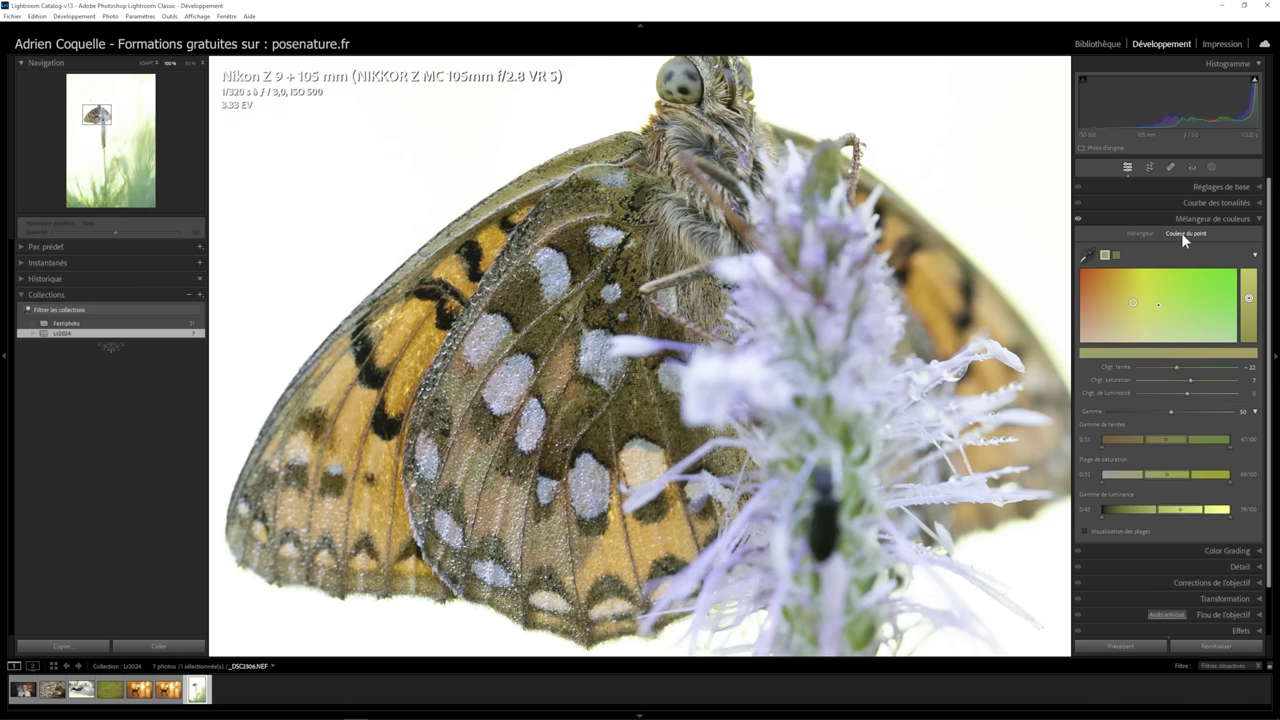
# - Clear all samples, resample the wing near the body, and reset its shifts to zero
pyautogui.doubleClick(1181, 233)
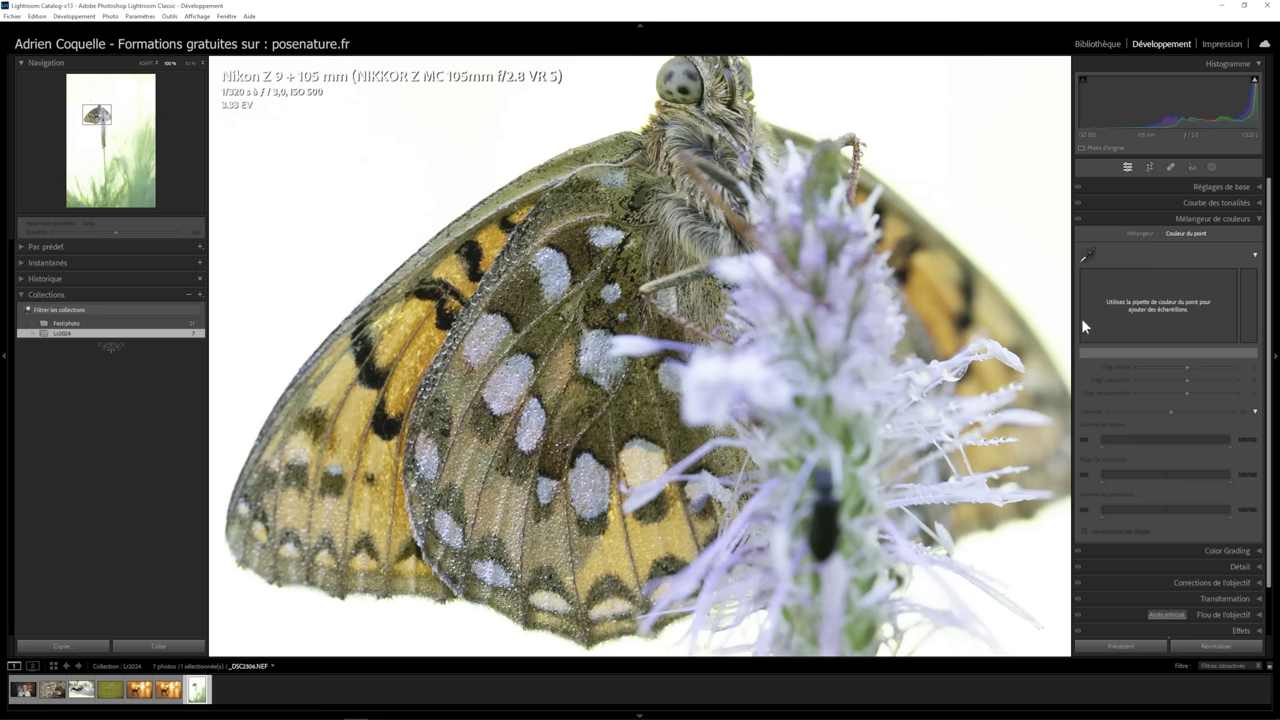
pyautogui.click(1087, 255)
pyautogui.click(577, 231)
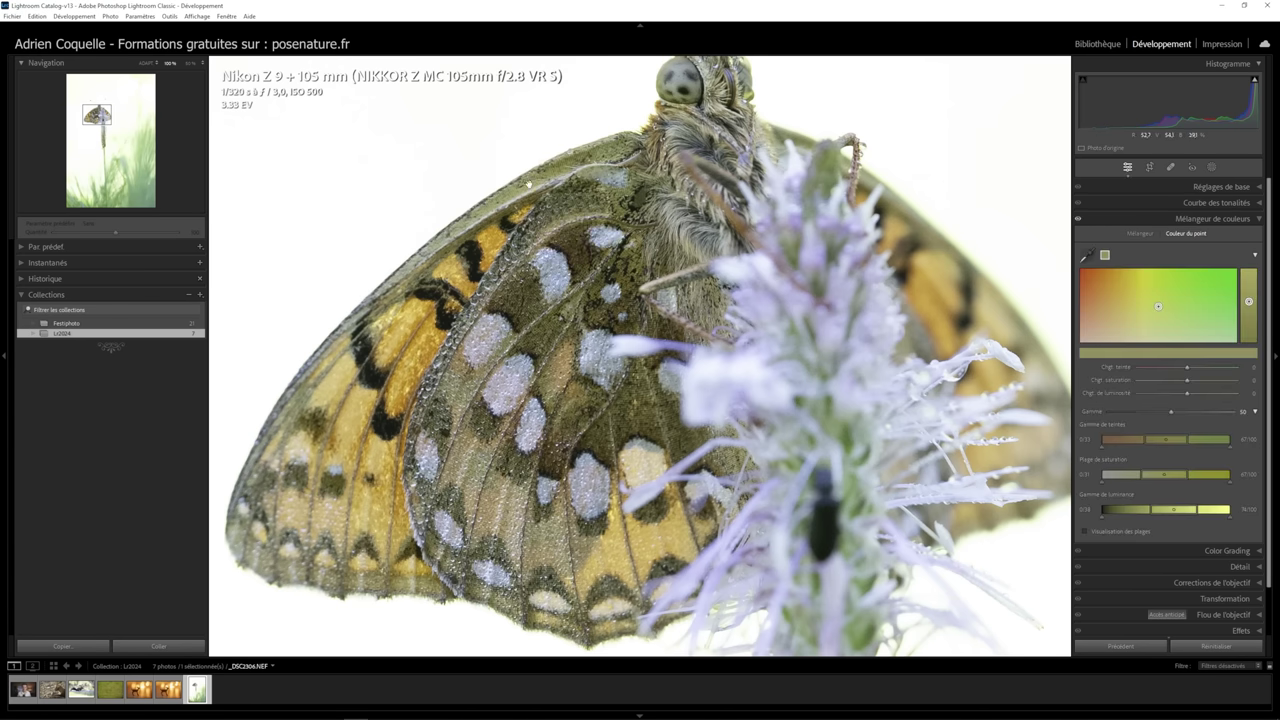
pyautogui.moveTo(1187, 367)
pyautogui.mouseDown()
pyautogui.moveTo(1203, 365)
pyautogui.moveTo(1169, 366)
pyautogui.moveTo(1202, 369)
pyautogui.moveTo(1174, 380)
pyautogui.moveTo(1212, 380)
pyautogui.moveTo(1173, 389)
pyautogui.moveTo(1204, 387)
pyautogui.moveTo(1187, 388)
pyautogui.mouseUp()
pyautogui.doubleClick(1187, 388)
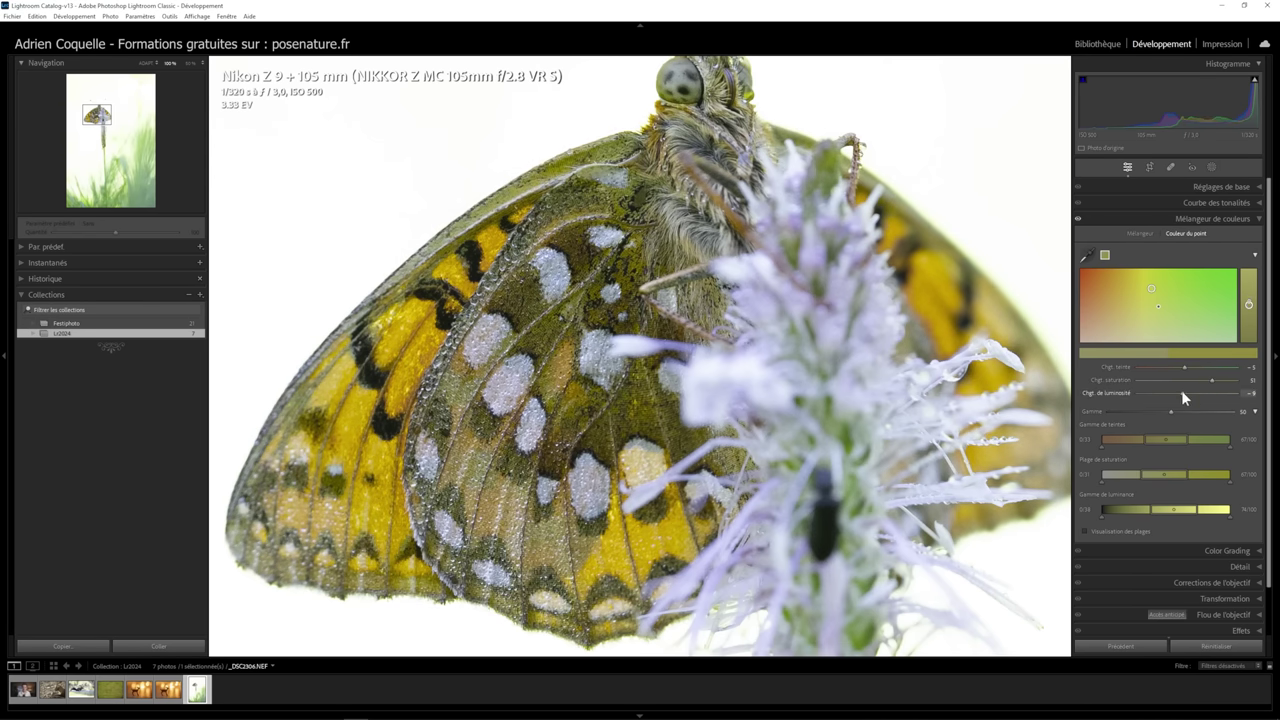
pyautogui.doubleClick(1160, 333)
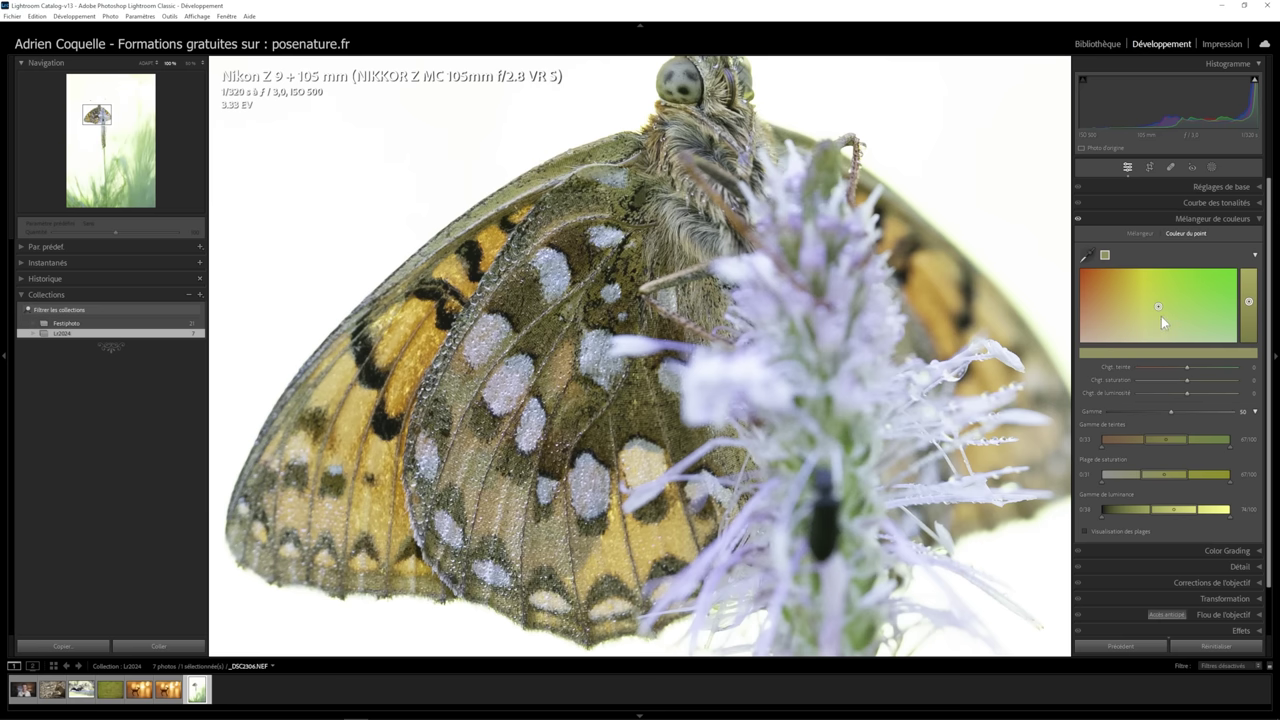
# - Nudge the wing sample to about hue -4 and saturation -5, then view the whole photo
pyautogui.press('alt')
pyautogui.moveTo(1160, 313); pyautogui.dragTo(1149, 322)
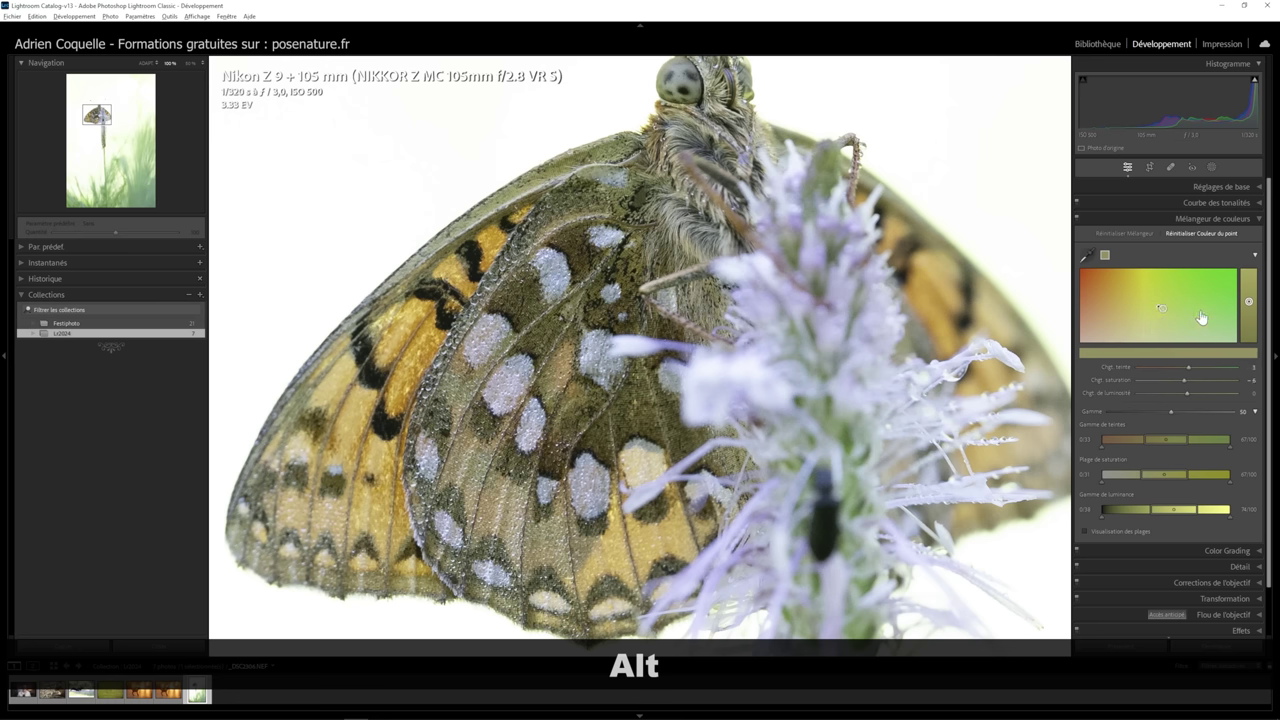
pyautogui.moveTo(1202, 318); pyautogui.dragTo(1214, 300)
pyautogui.moveTo(1147, 336); pyautogui.dragTo(1206, 400)
pyautogui.moveTo(1223, 443); pyautogui.dragTo(1120, 206)
pyautogui.moveTo(1158, 307); pyautogui.dragTo(1155, 305)
pyautogui.moveTo(1185, 367); pyautogui.dragTo(1132, 305)
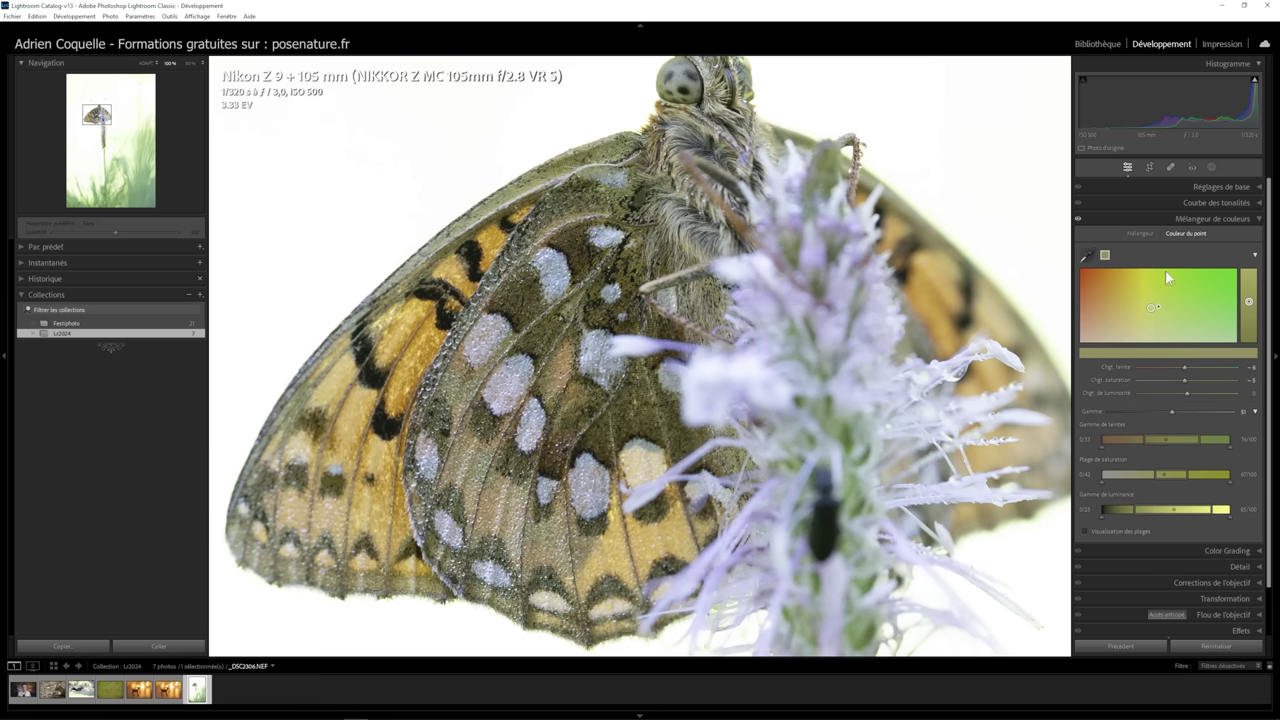
pyautogui.click(860, 399)
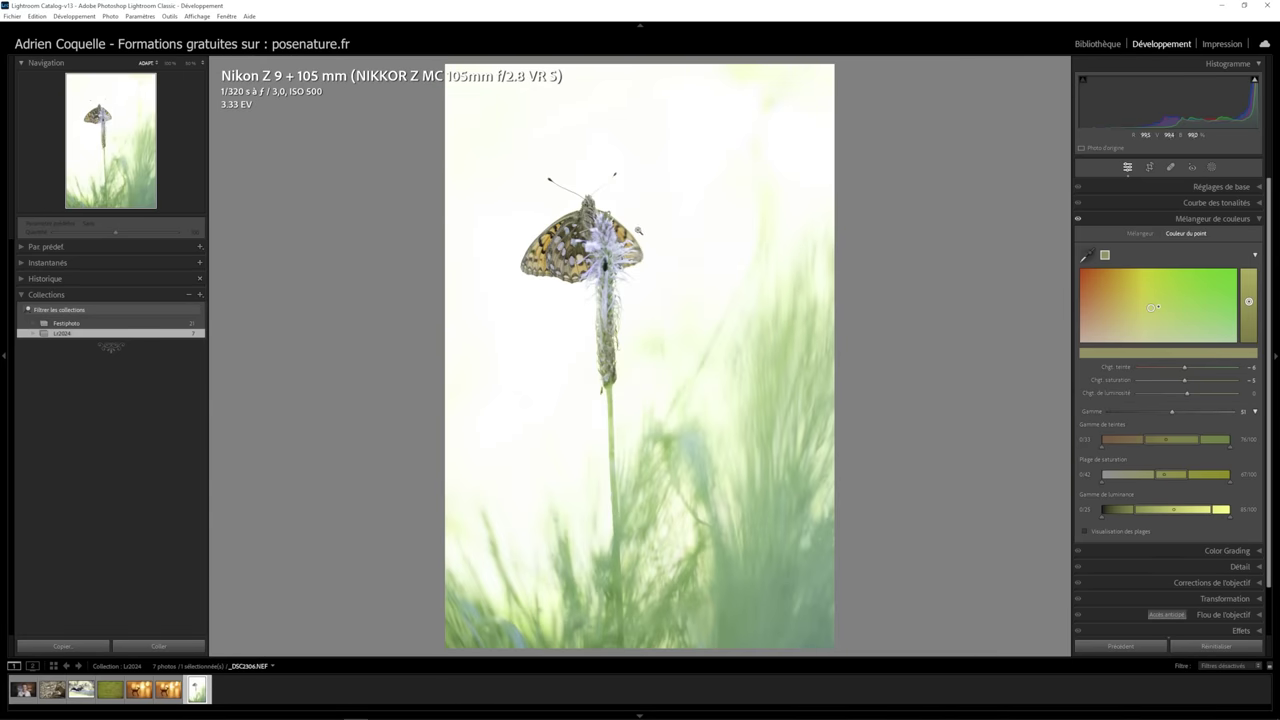
# - Delete the global point-colour sample and zoom in and back out on the butterfly
pyautogui.moveTo(1150, 311)
pyautogui.mouseDown()
pyautogui.moveTo(1093, 296)
pyautogui.moveTo(1119, 305)
pyautogui.mouseUp()
pyautogui.press('Delete')
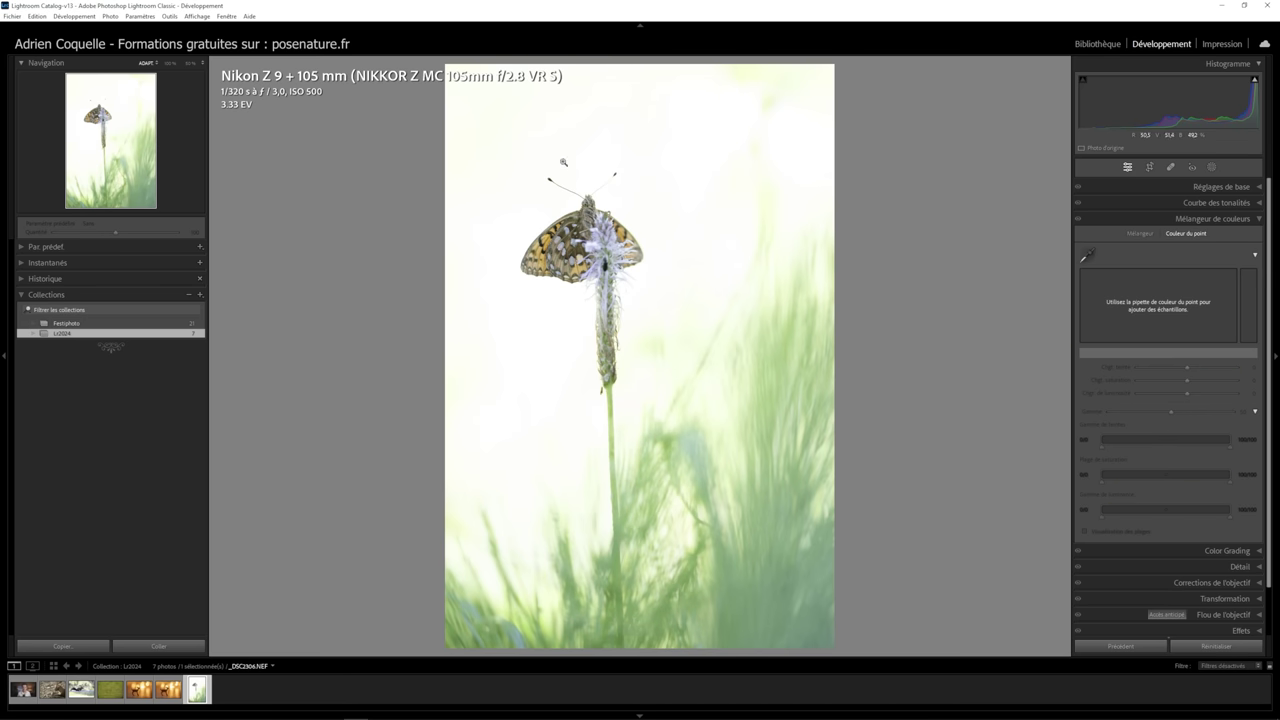
pyautogui.click(588, 244)
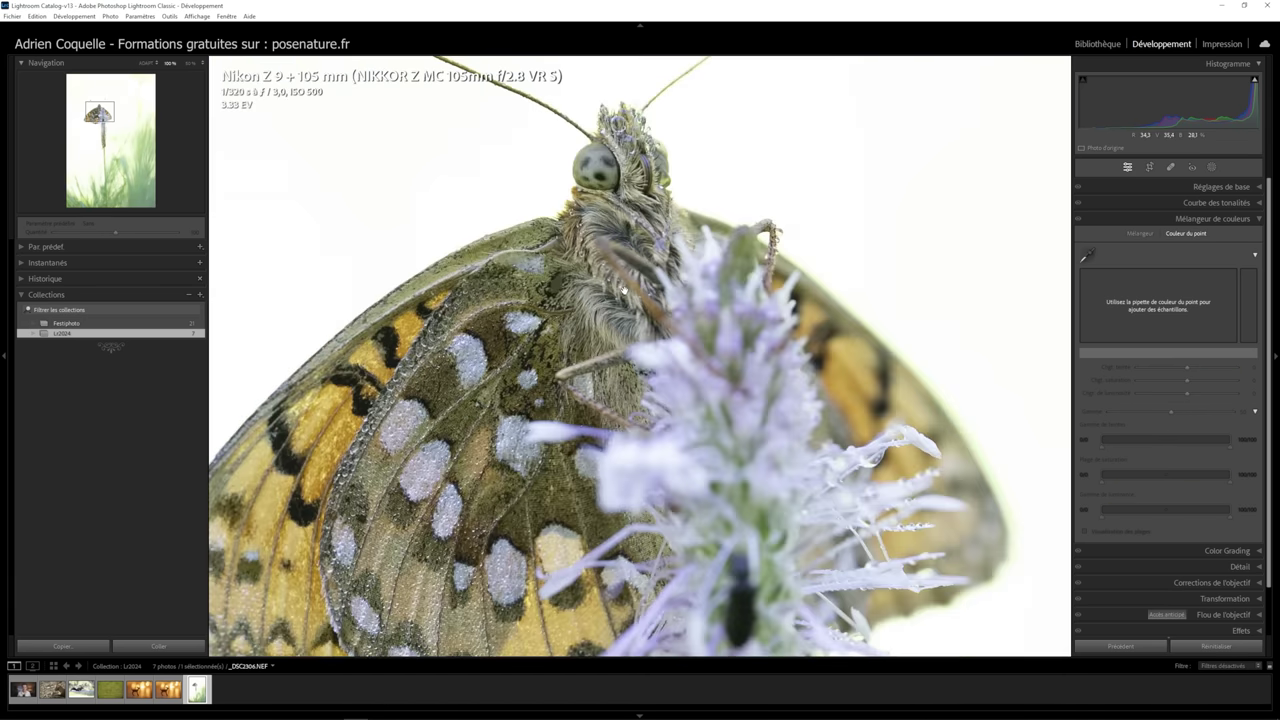
pyautogui.click(681, 270)
pyautogui.click(590, 236)
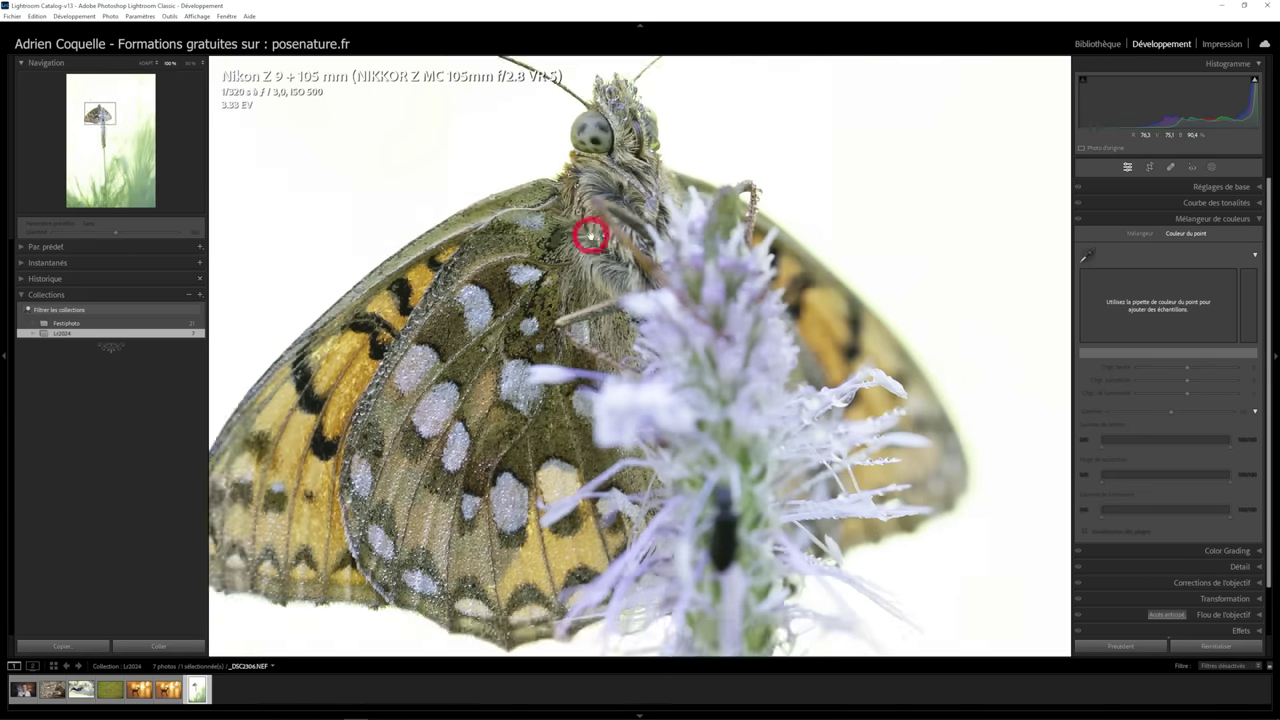
pyautogui.click(640, 232)
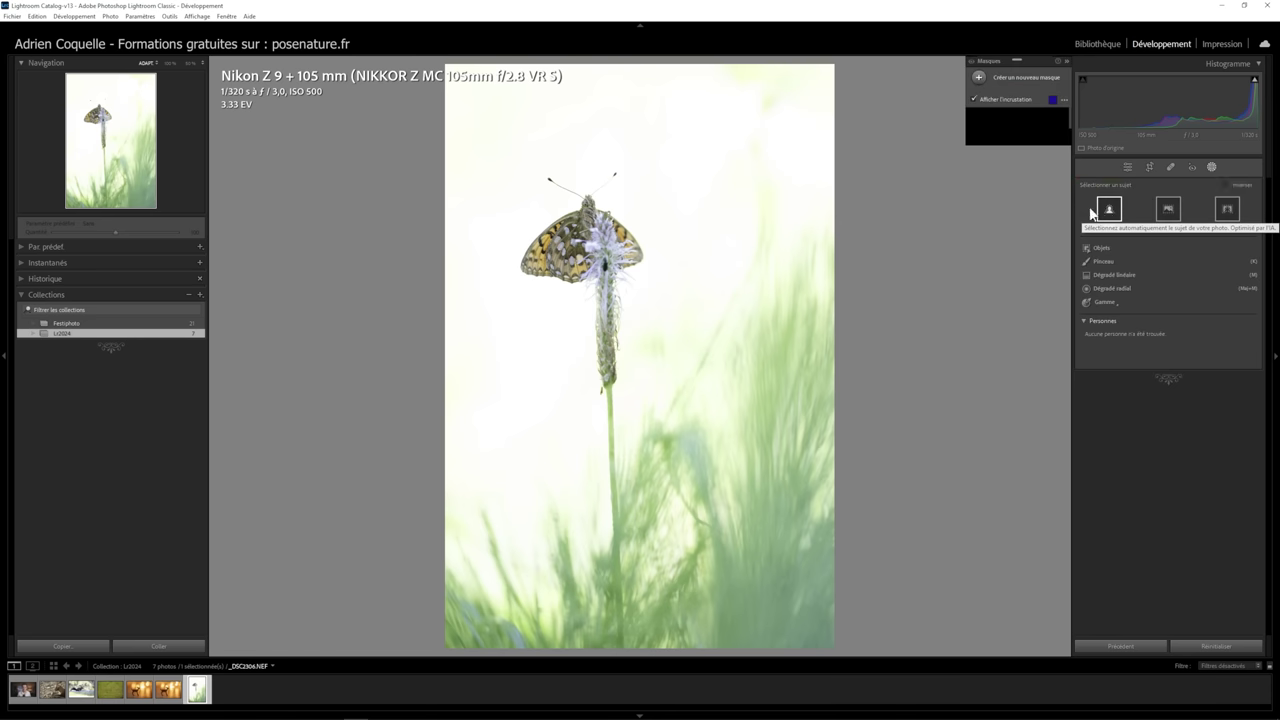
# - Create a Select Subject mask of the butterfly and hide its overlay
pyautogui.click(1106, 210)
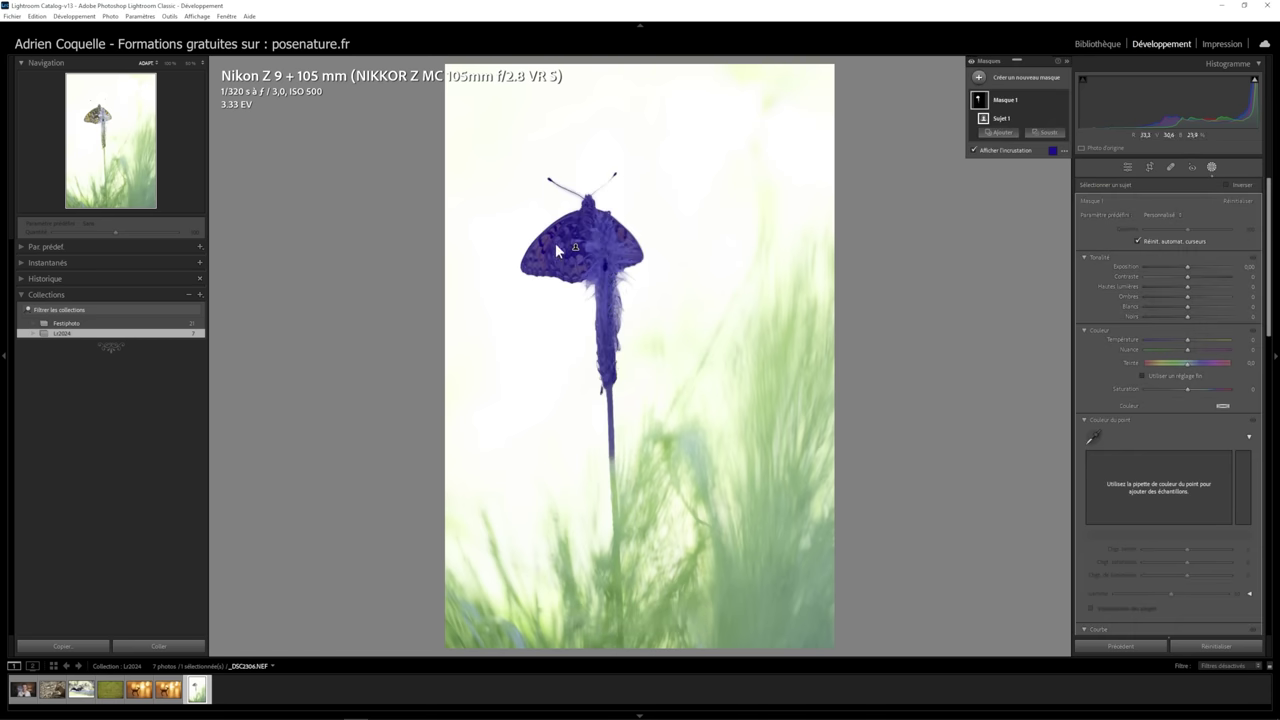
pyautogui.moveTo(555, 243); pyautogui.dragTo(648, 230)
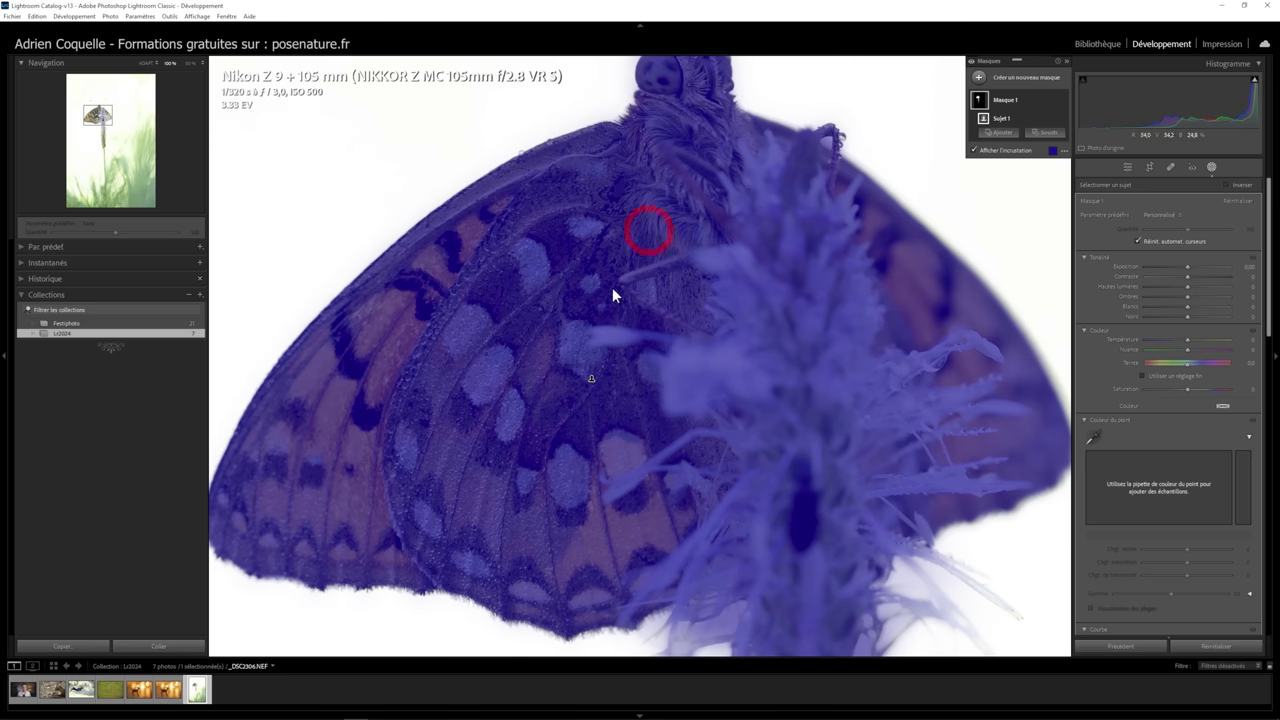
pyautogui.moveTo(591, 378); pyautogui.dragTo(569, 432)
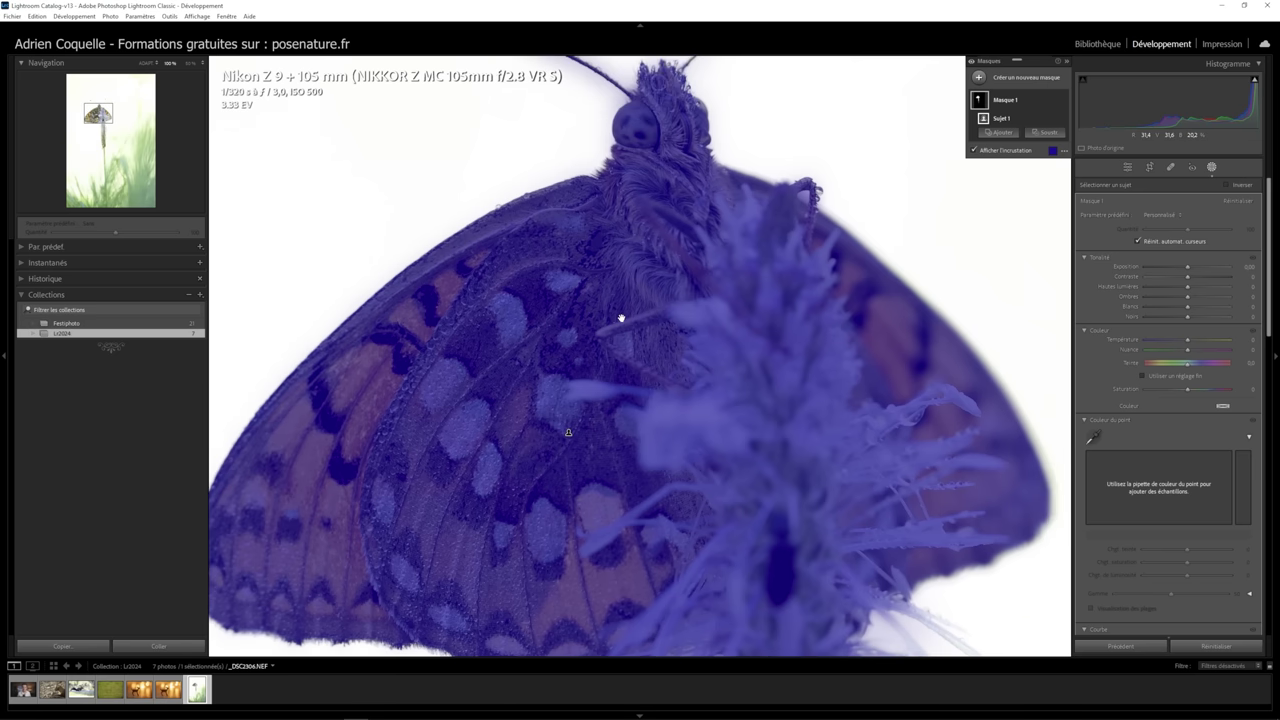
pyautogui.click(974, 150)
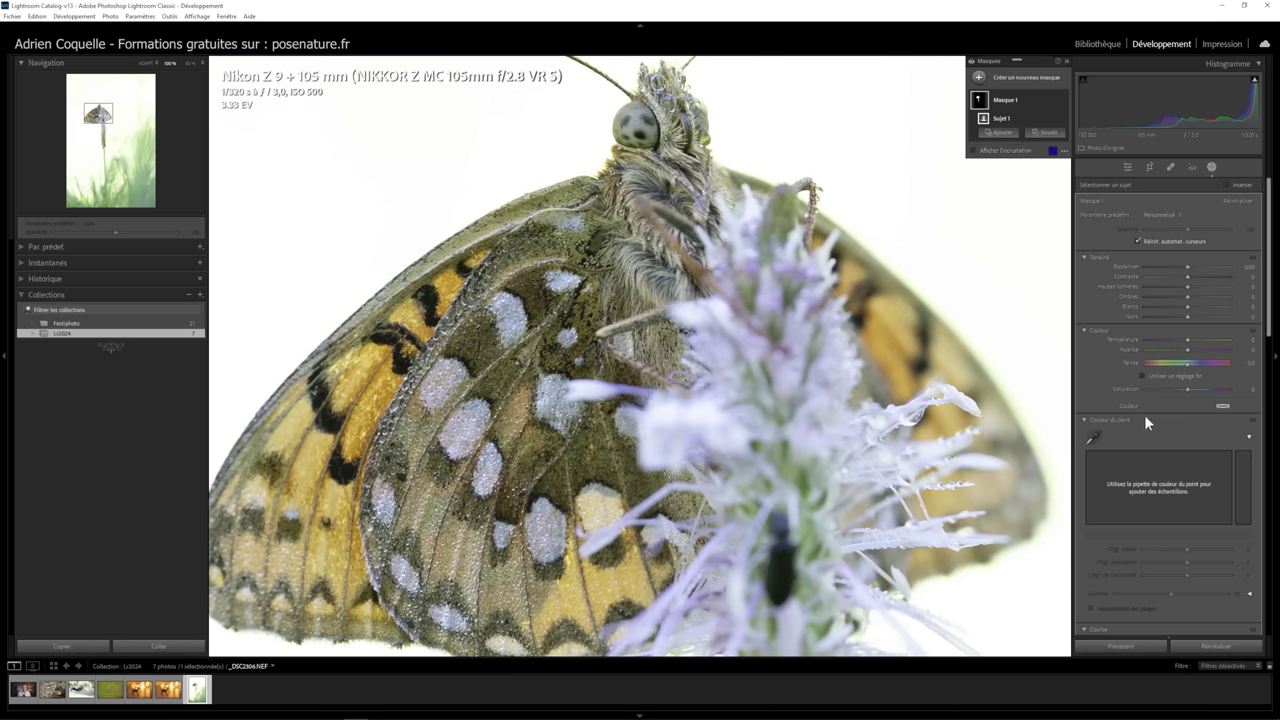
# - Sample the olive wing inside the mask and shift it to hue -37, saturation 19
pyautogui.click(1096, 440)
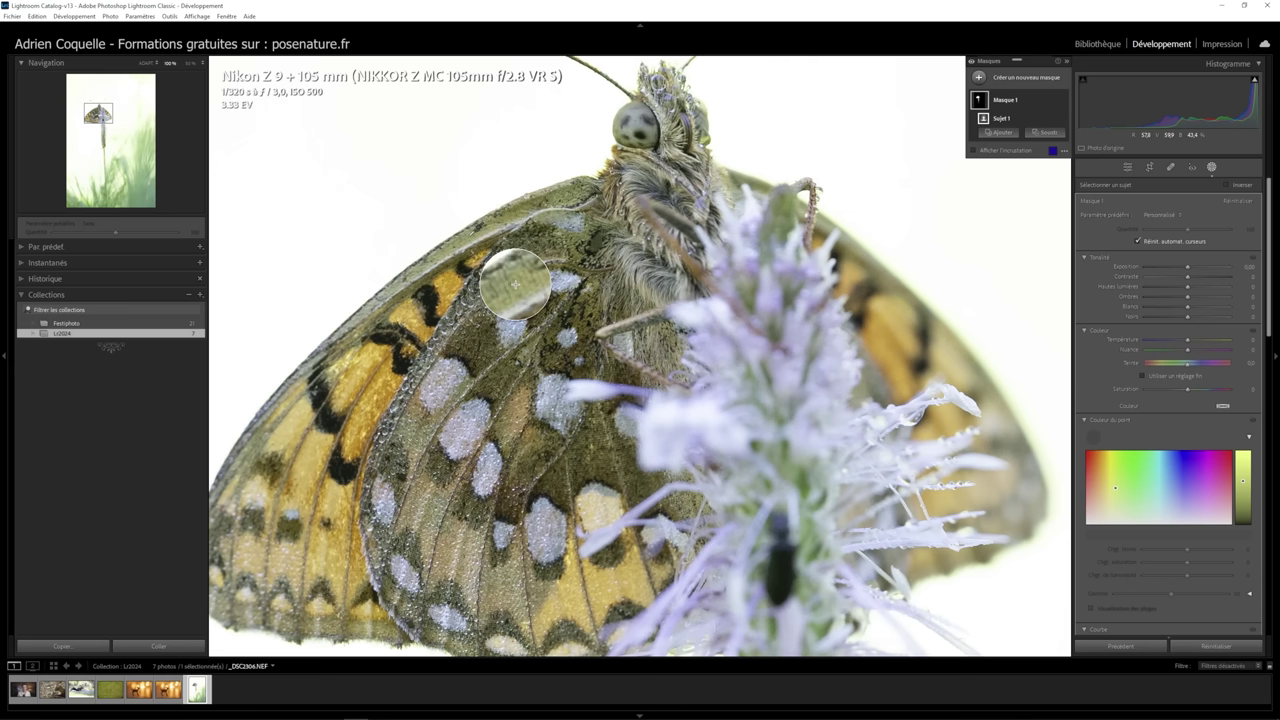
pyautogui.click(516, 284)
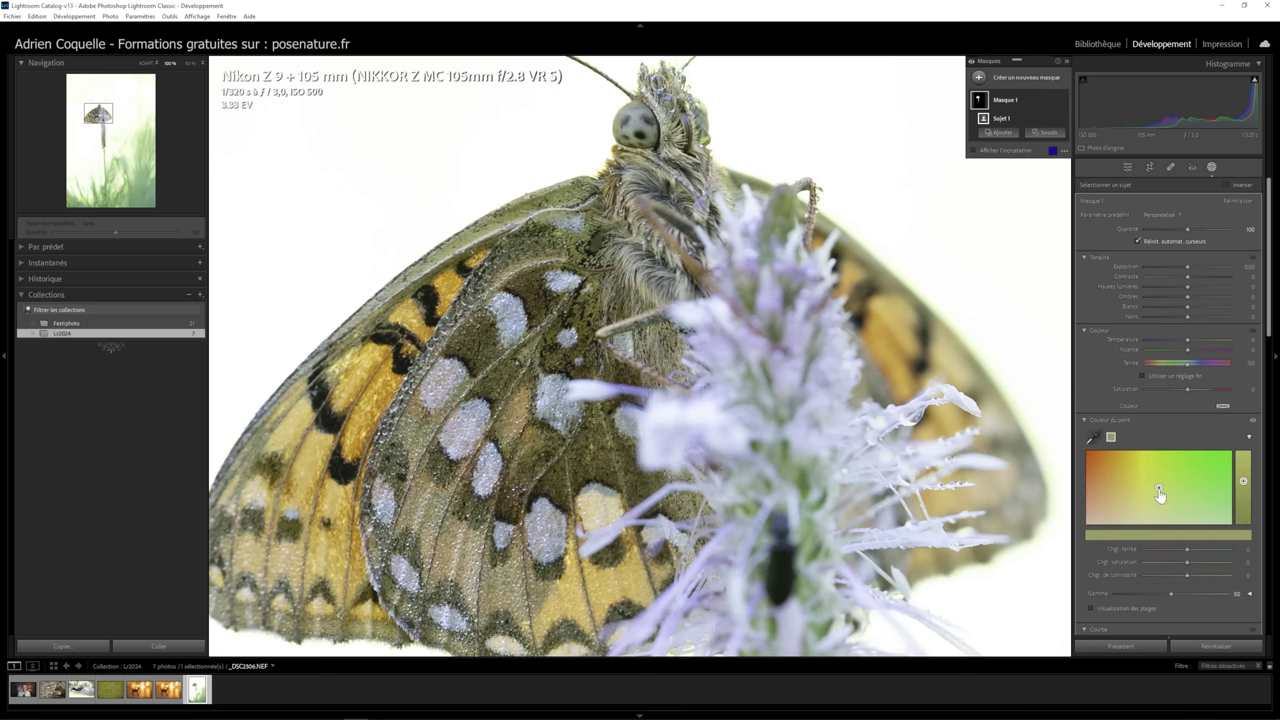
pyautogui.moveTo(1159, 494); pyautogui.dragTo(1122, 487)
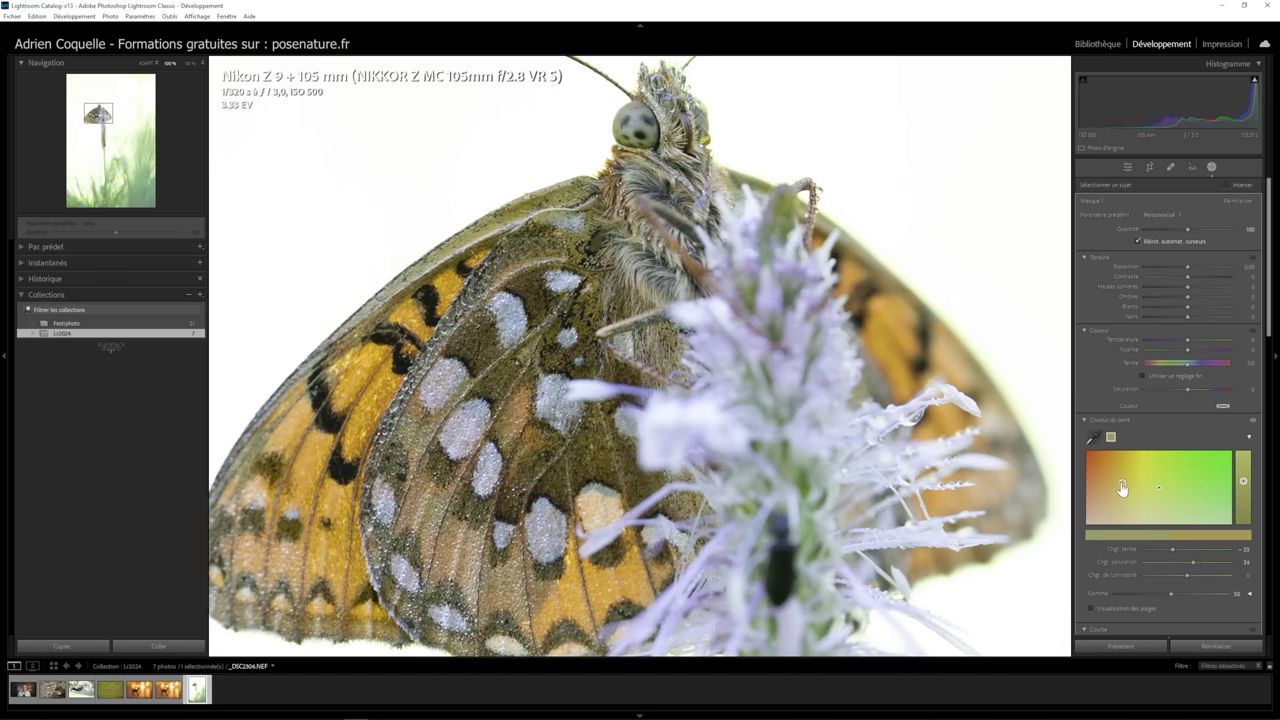
pyautogui.moveTo(1122, 487); pyautogui.dragTo(1125, 487)
pyautogui.click(1093, 438)
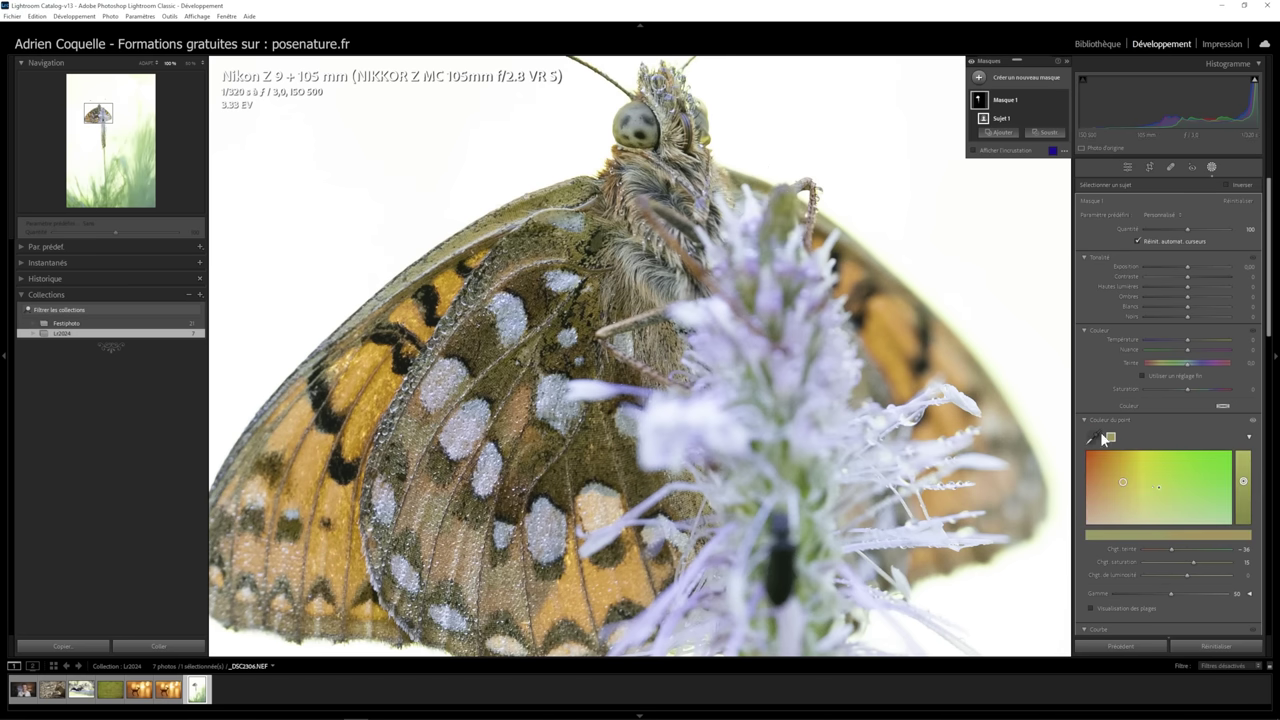
pyautogui.moveTo(1122, 482); pyautogui.dragTo(1122, 481)
# - Toggle the mask's effect on and off to compare the before and after
pyautogui.click(1061, 99)
pyautogui.click(1061, 99)
pyautogui.click(1061, 99)
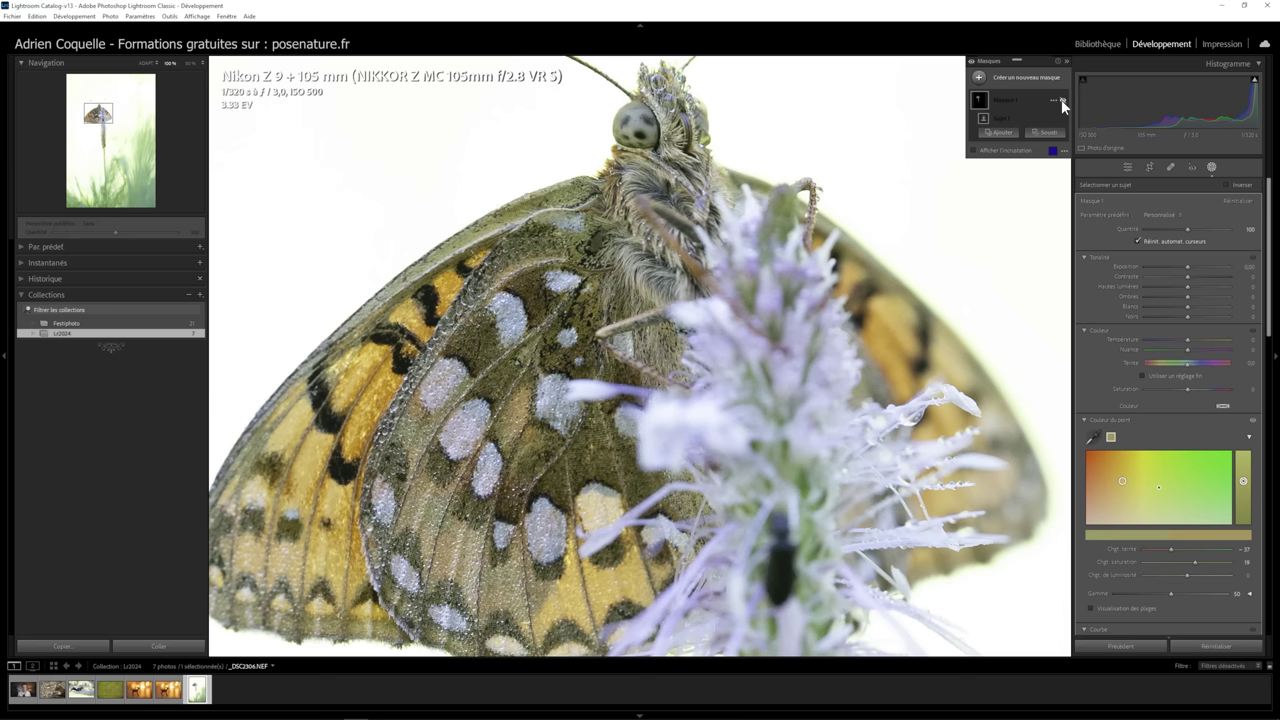
pyautogui.click(1063, 99)
pyautogui.click(1063, 98)
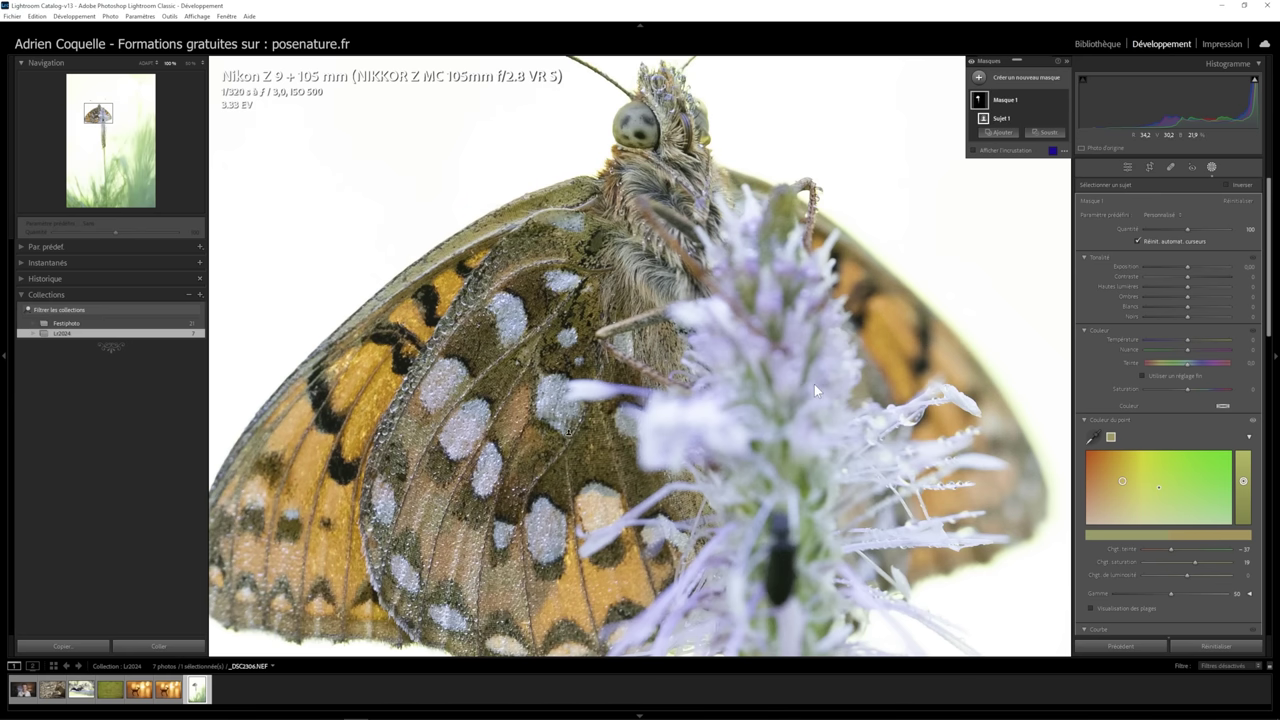
pyautogui.click(673, 443)
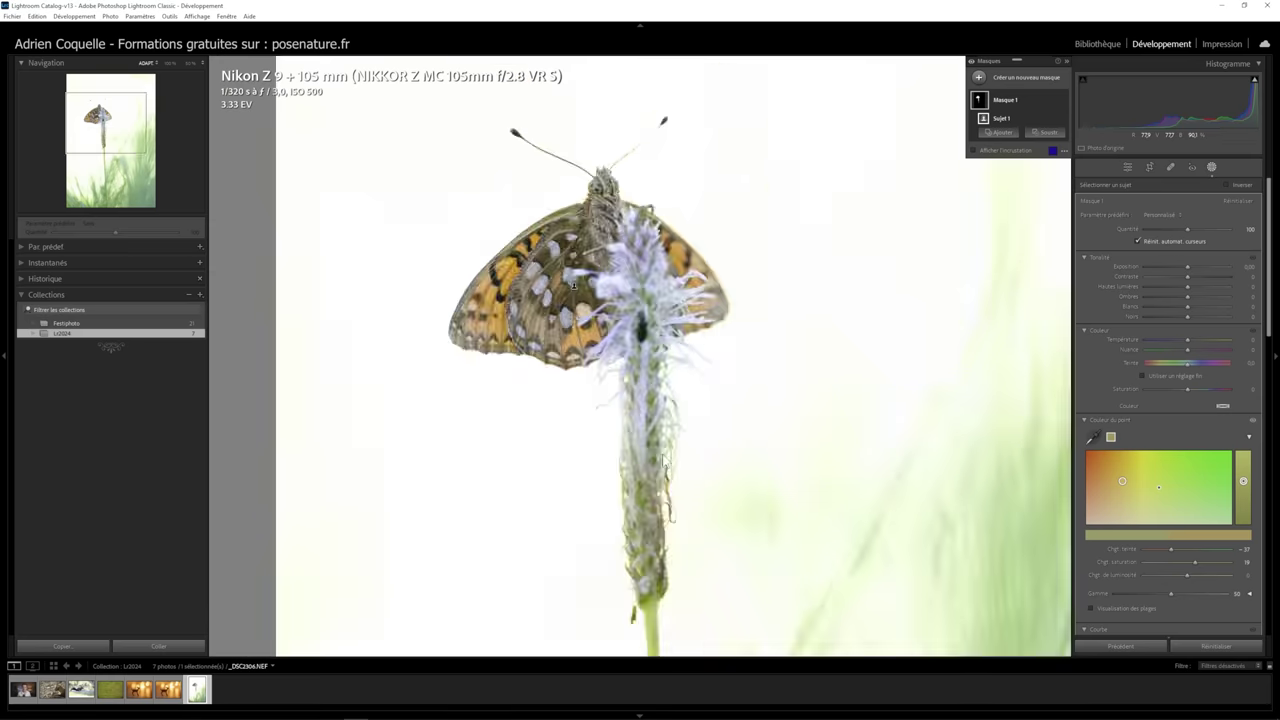